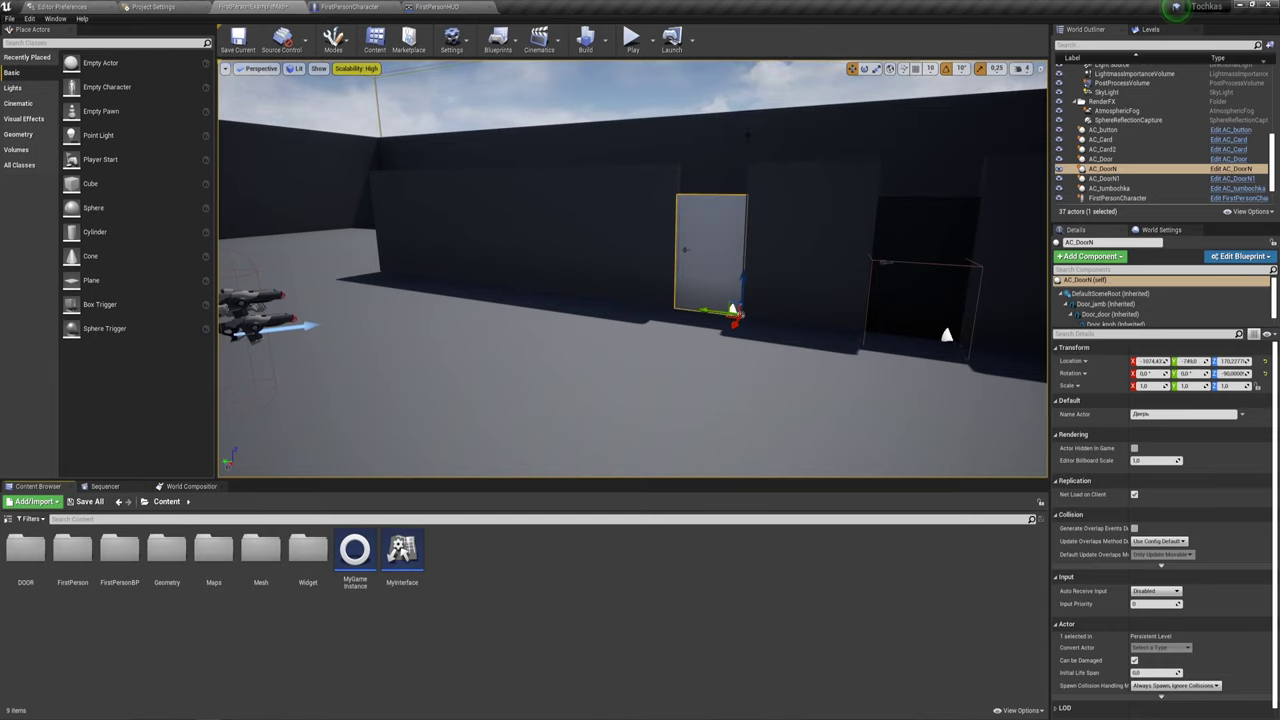
# Play-test the level by walking to the door and into the dark opening, then stop.
pyautogui.click(632, 40)
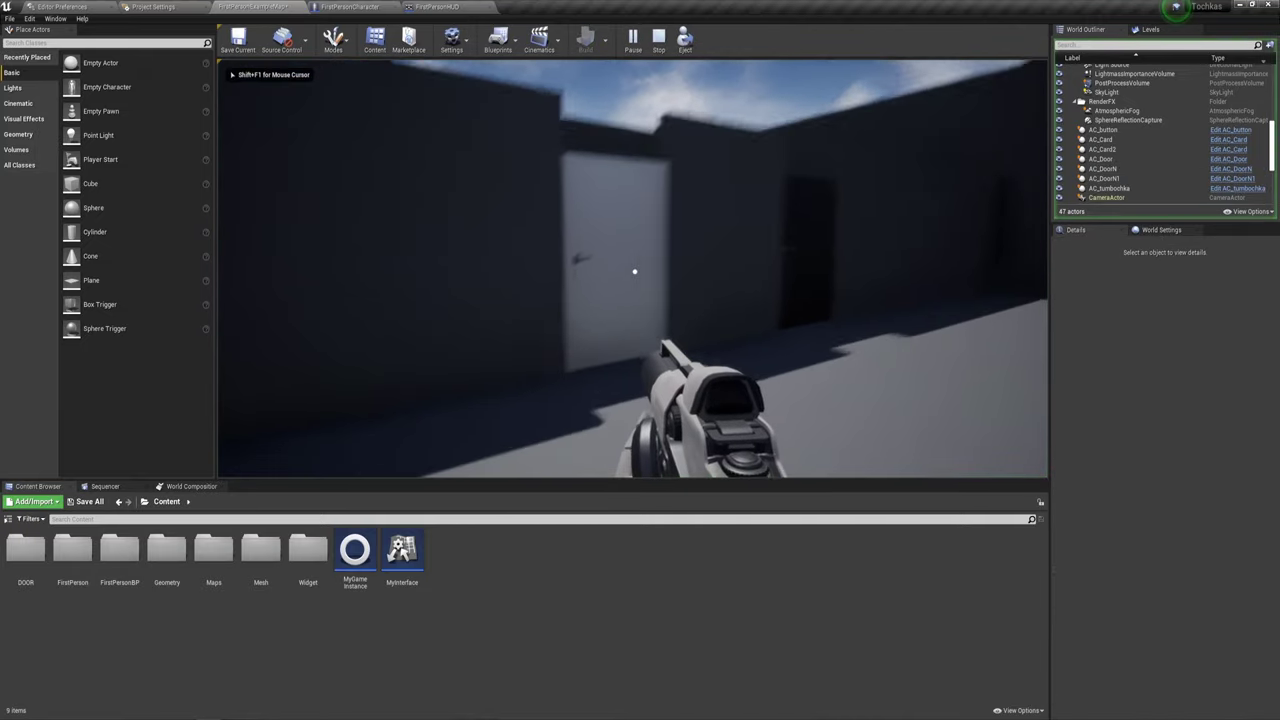
pyautogui.press('w')
pyautogui.press('e')
pyautogui.press('w')
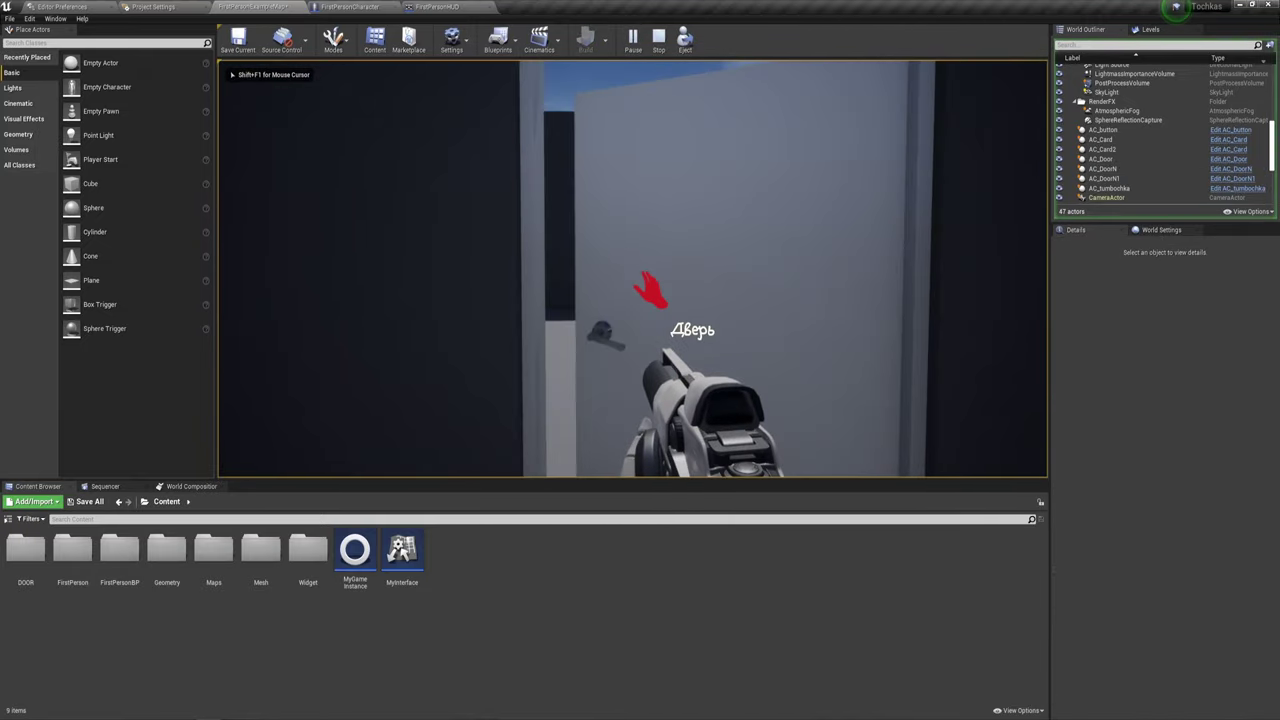
pyautogui.press('w')
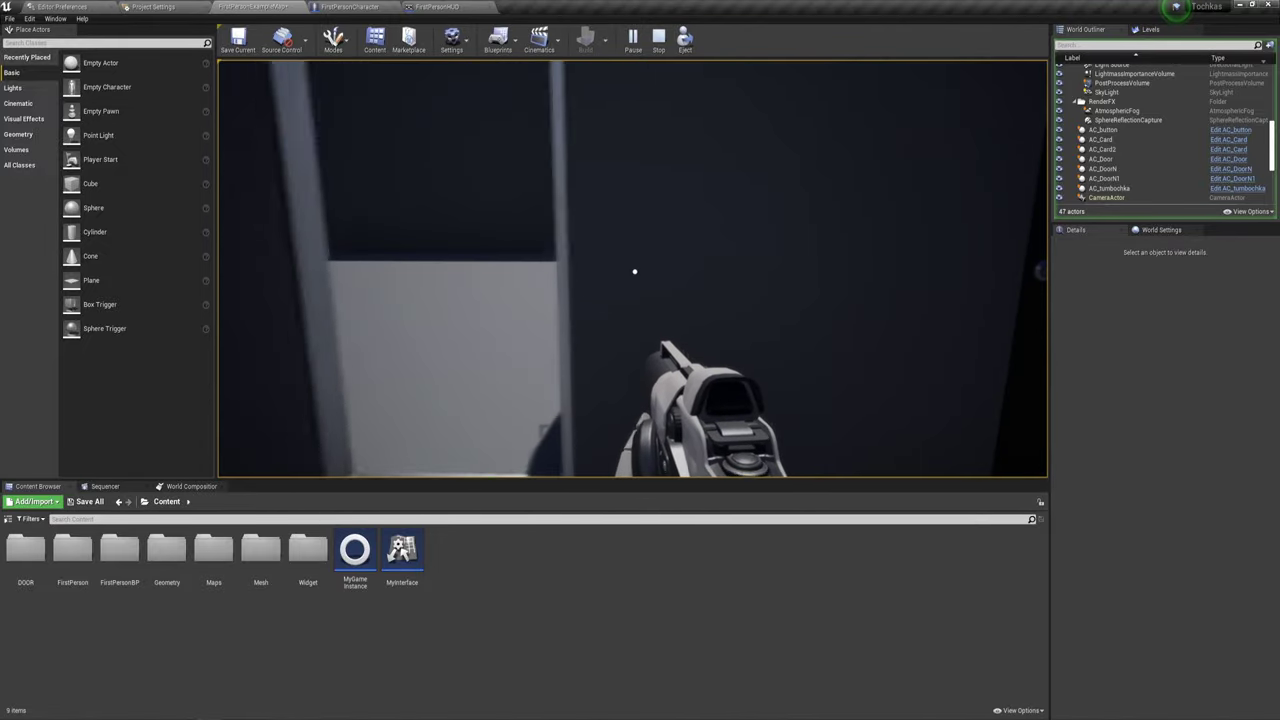
pyautogui.press('Escape')
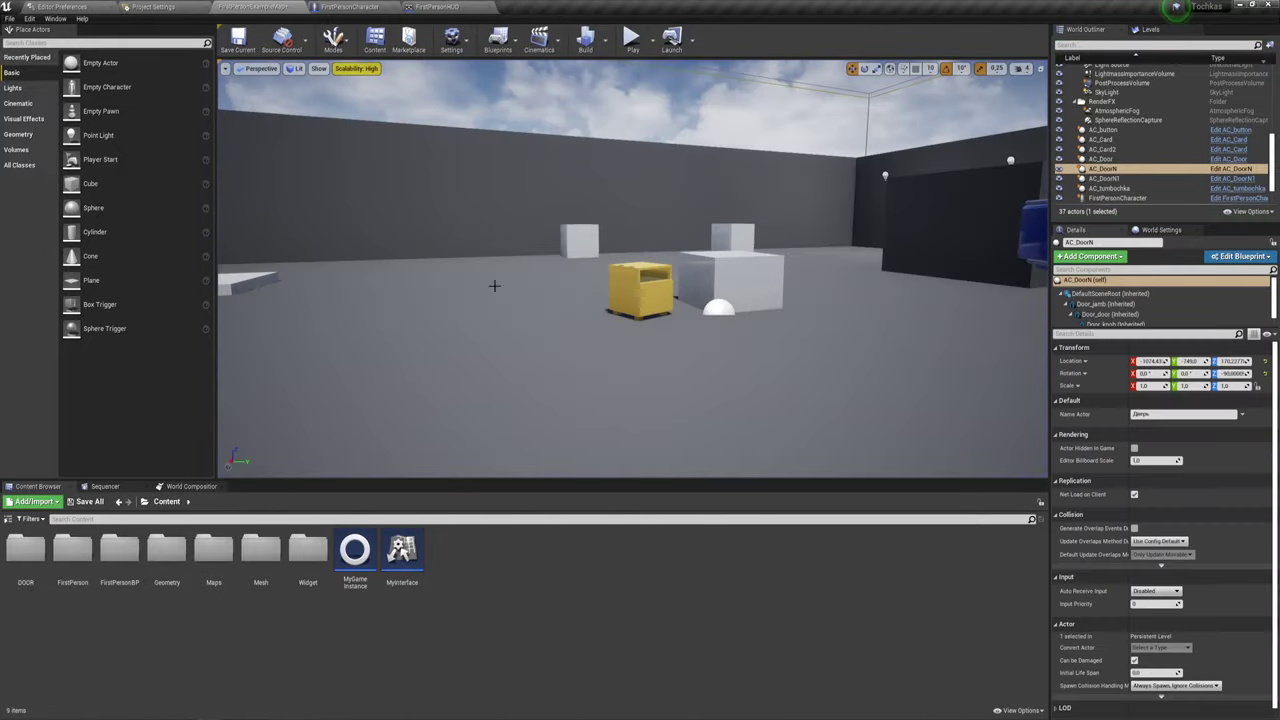
# Fly the view around the level and close the FirstPersonHUD blueprint editor.
pyautogui.moveTo(494, 283); pyautogui.dragTo(494, 283, button='right')
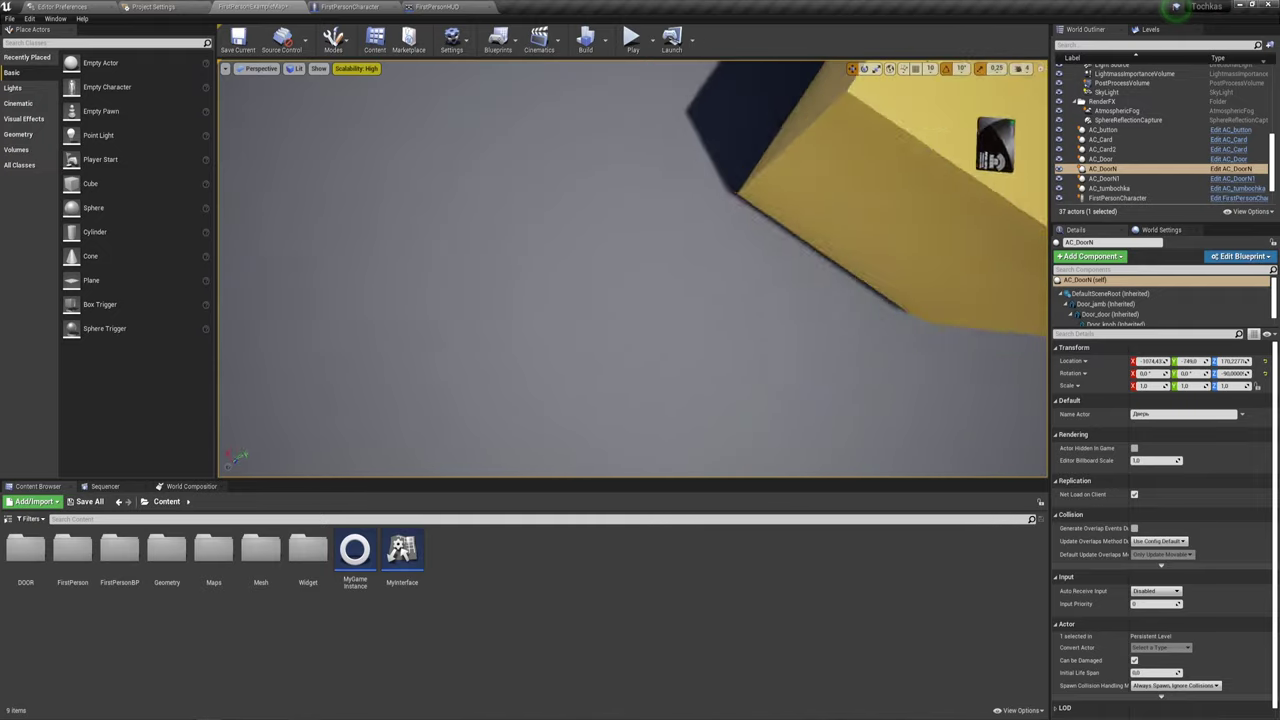
pyautogui.moveTo(954, 281); pyautogui.dragTo(954, 281, button='right')
pyautogui.moveTo(566, 290); pyautogui.dragTo(566, 290, button='right')
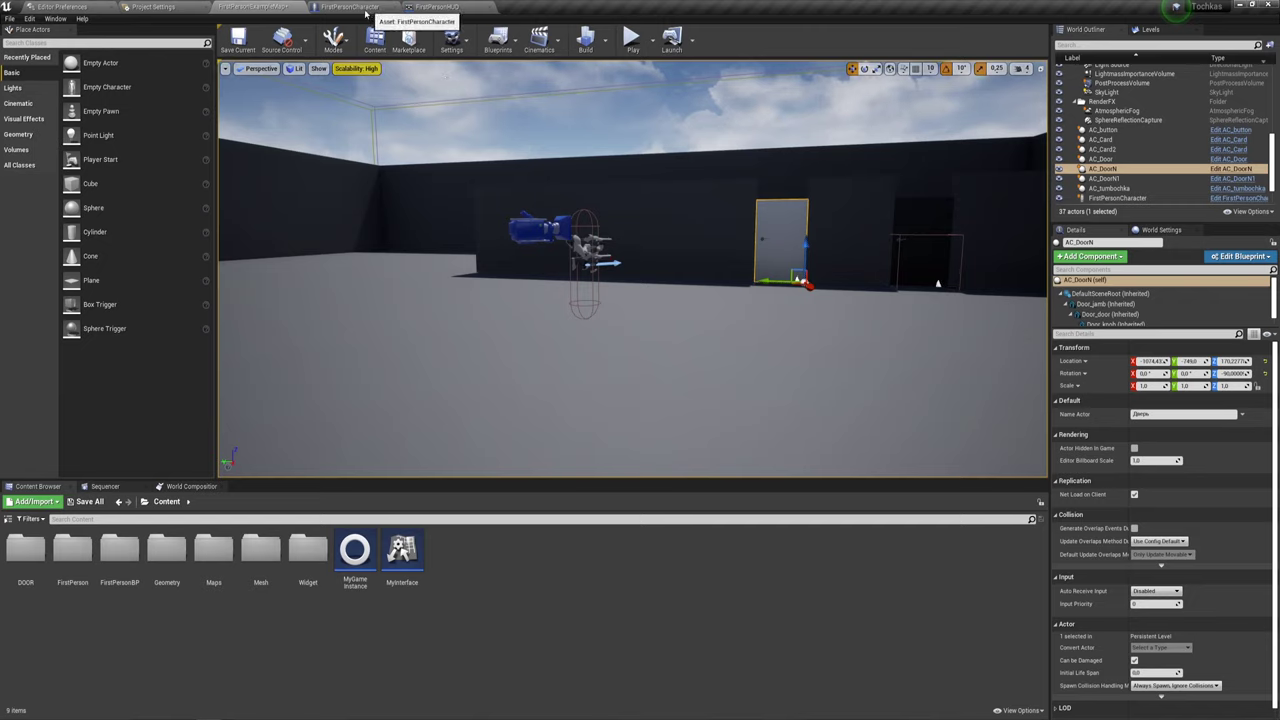
pyautogui.click(490, 8)
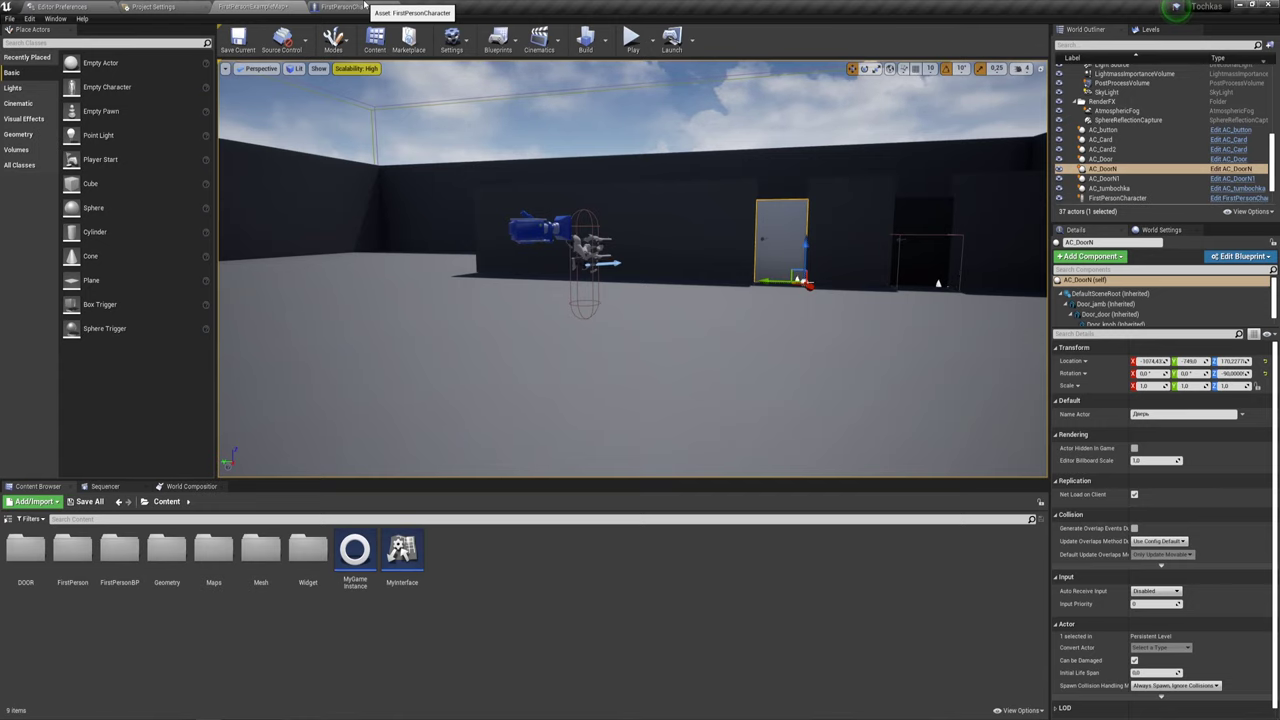
# In FirstPersonCharacter's Event Graph, add a new variable and name it InputKey.
pyautogui.click(366, 6)
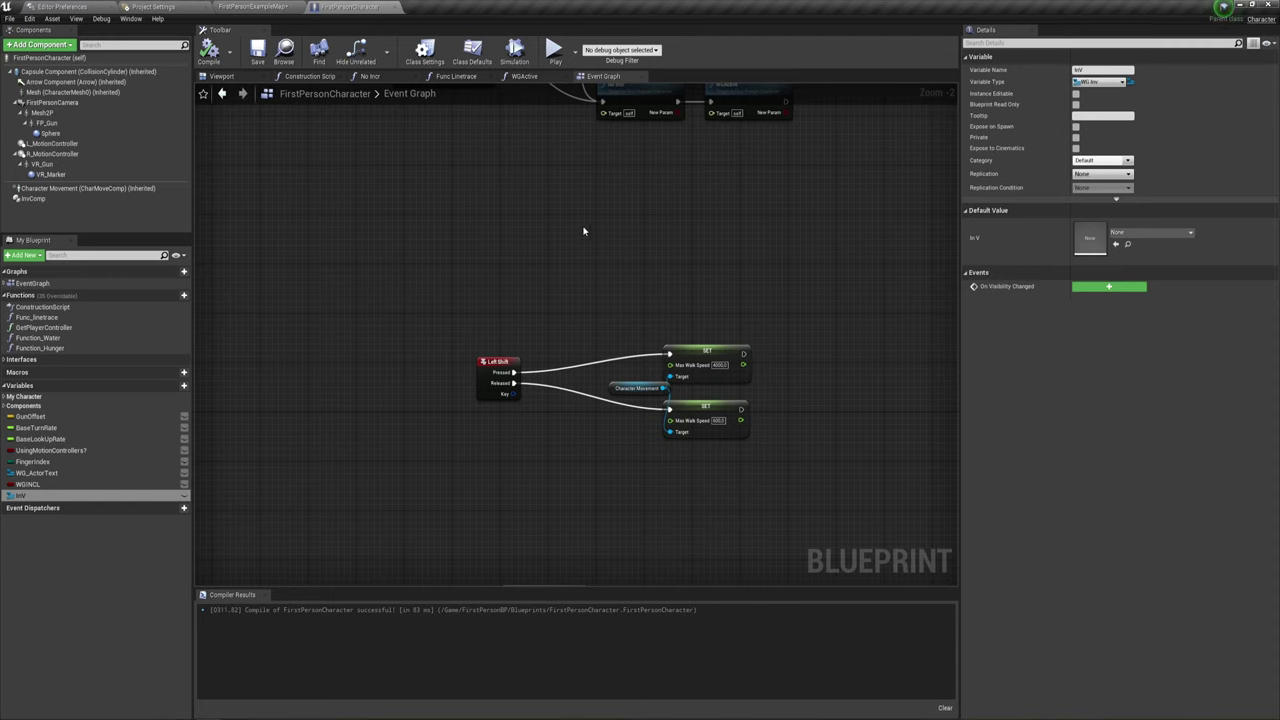
pyautogui.moveTo(584, 231)
pyautogui.mouseDown(button='right')
pyautogui.moveTo(471, 186)
pyautogui.moveTo(469, 218)
pyautogui.mouseUp(button='right')
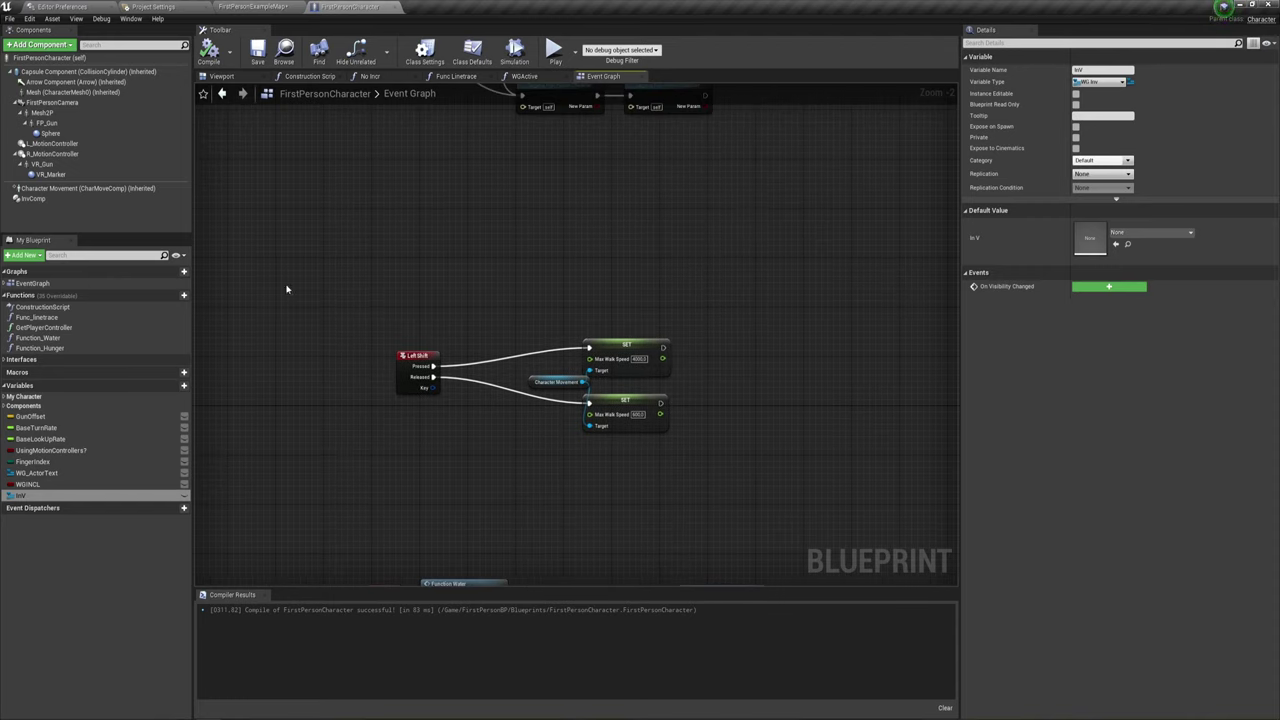
pyautogui.click(171, 387)
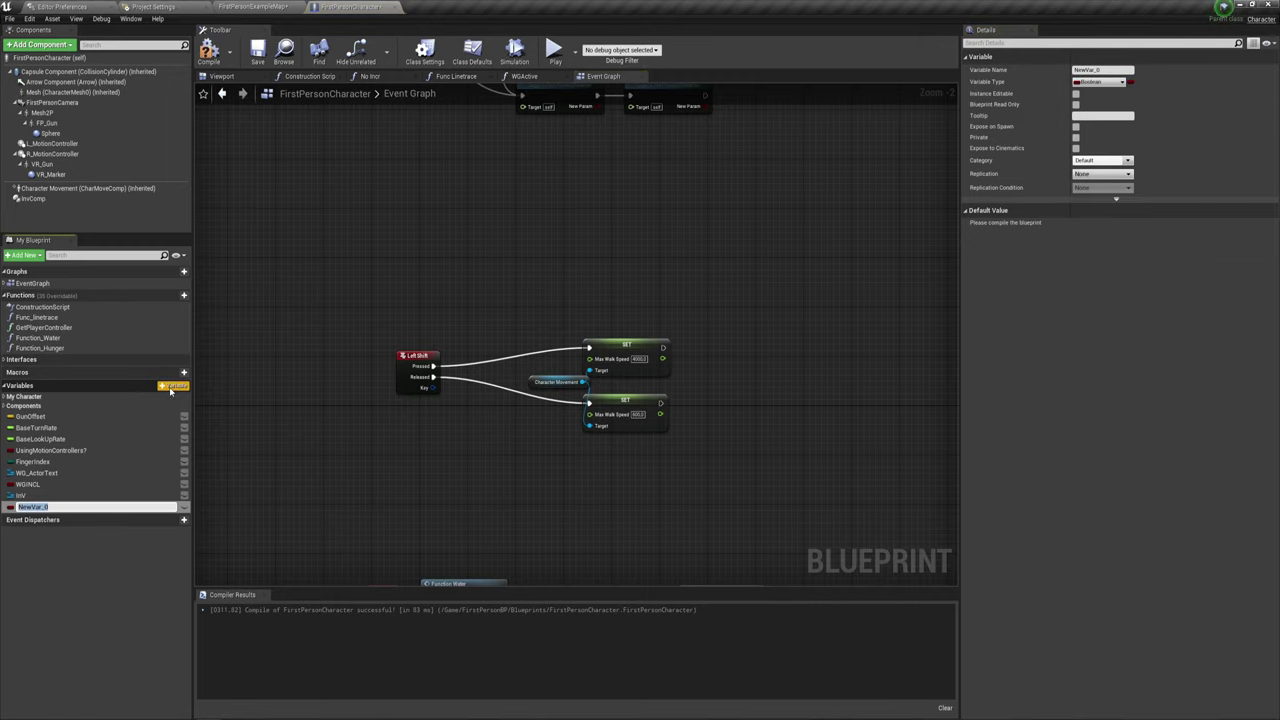
pyautogui.write('my')
pyautogui.press('BackSpace')
pyautogui.press('BackSpace')
pyautogui.press('BackSpace')
pyautogui.write('I')
pyautogui.press('BackSpace')
pyautogui.write('Ke')
pyautogui.press('Home')
pyautogui.write('In')
pyautogui.write('p')
pyautogui.write('u')
pyautogui.write('t')
# Confirm the InputKey name and make it an Integer array.
pyautogui.press('Return')
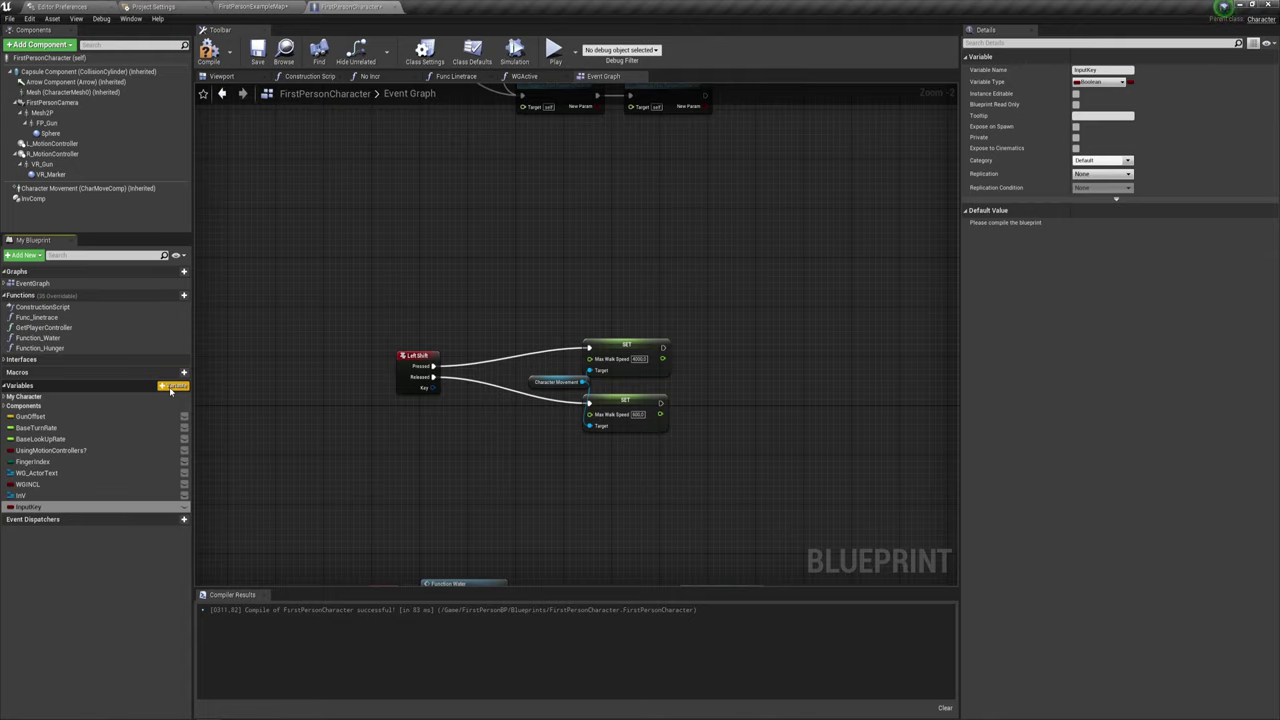
pyautogui.click(1093, 83)
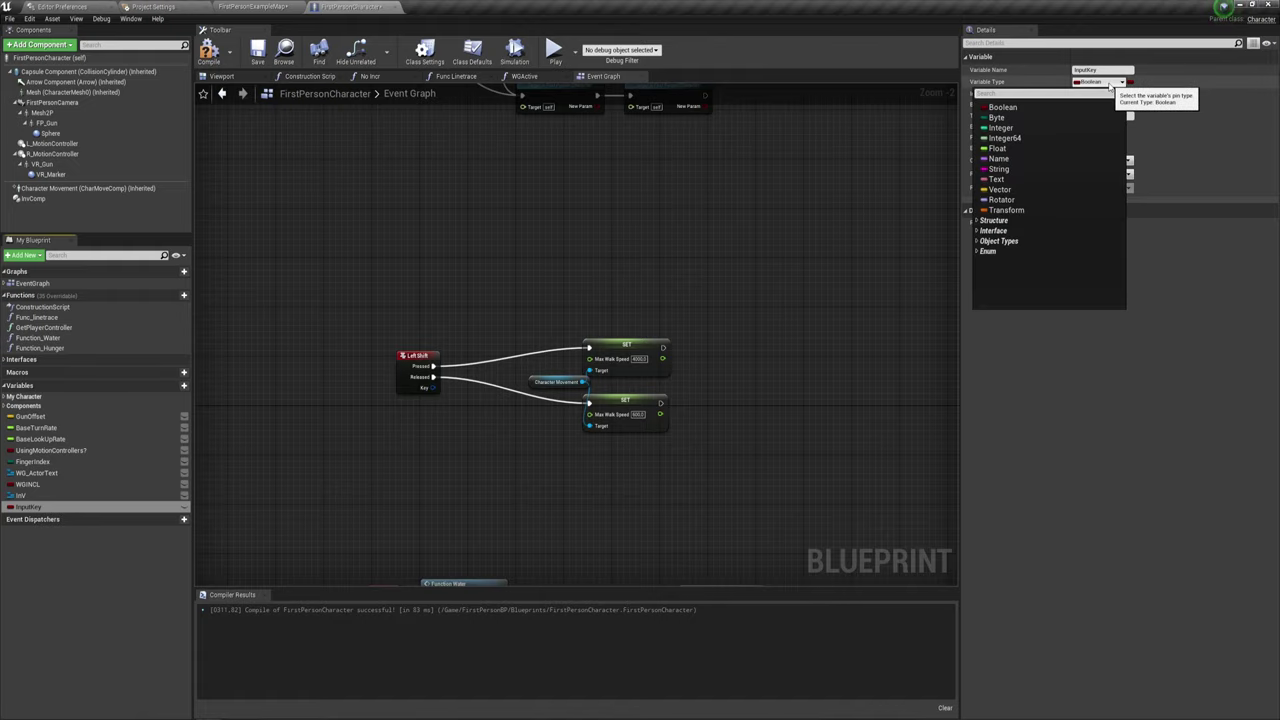
pyautogui.click(1005, 131)
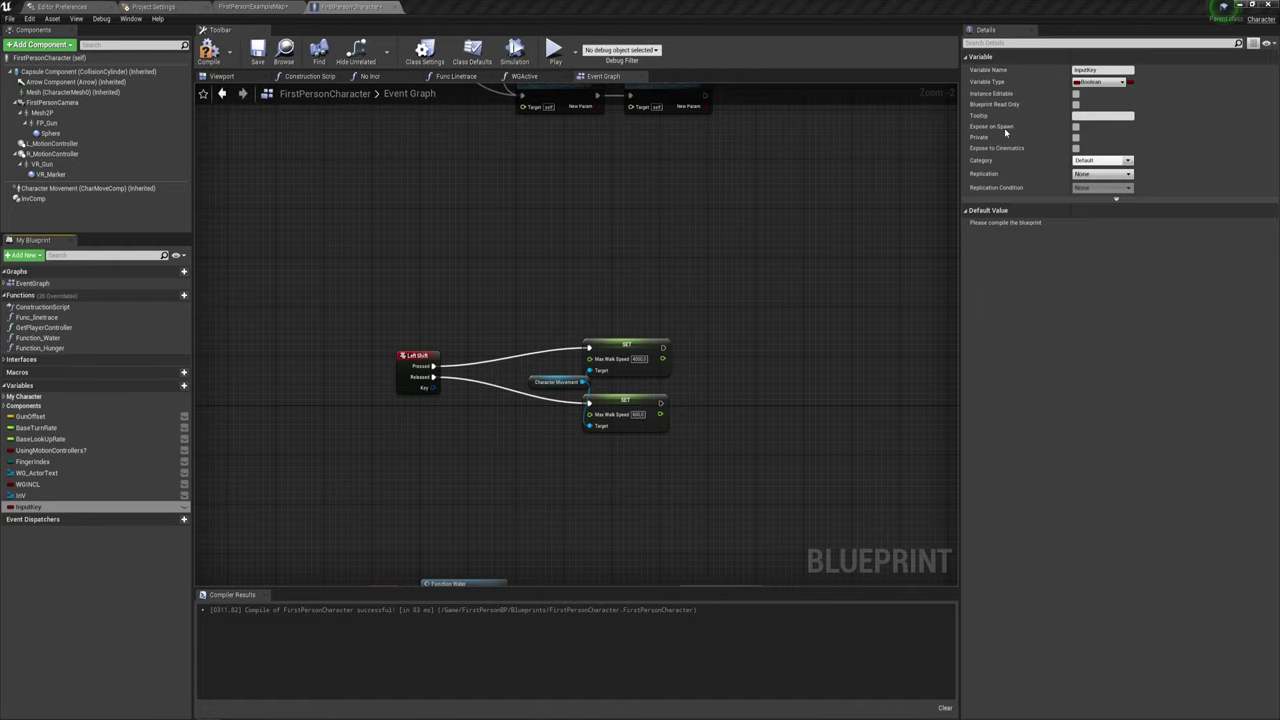
pyautogui.click(1130, 84)
pyautogui.click(1133, 103)
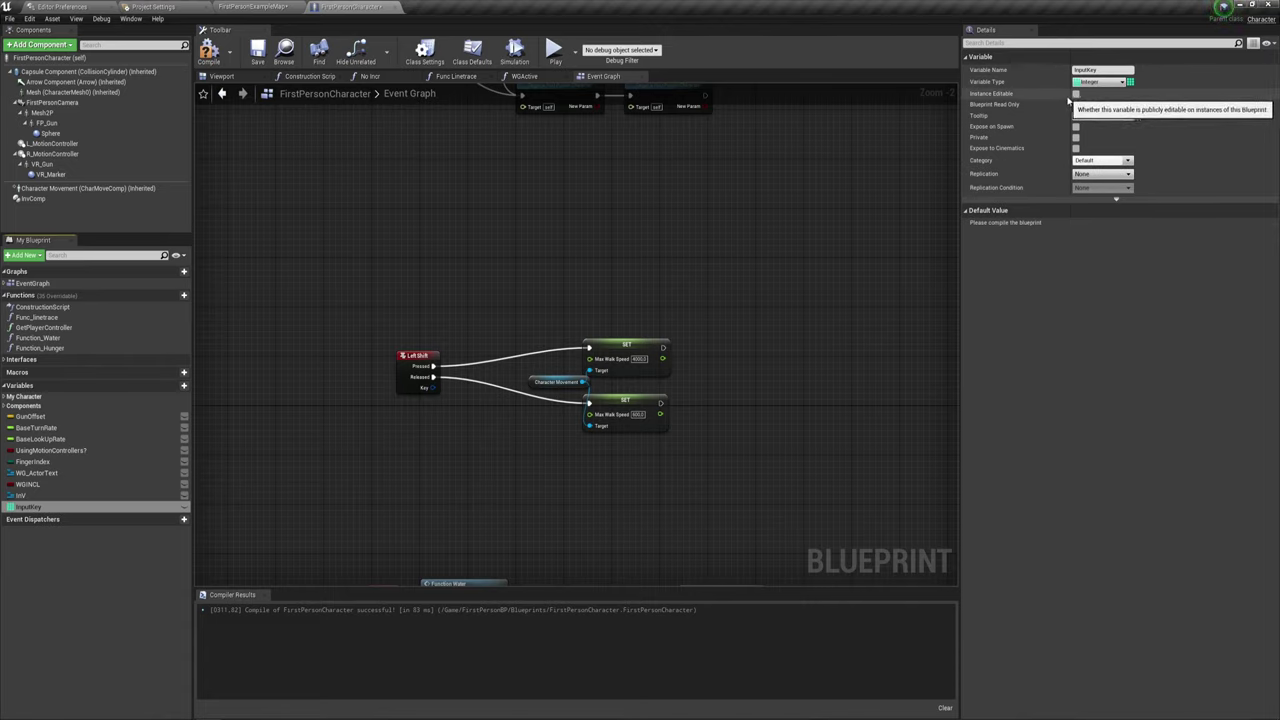
# Tick Instance Editable, Blueprint Read Only, Expose on Spawn and Private for InputKey.
pyautogui.click(1077, 94)
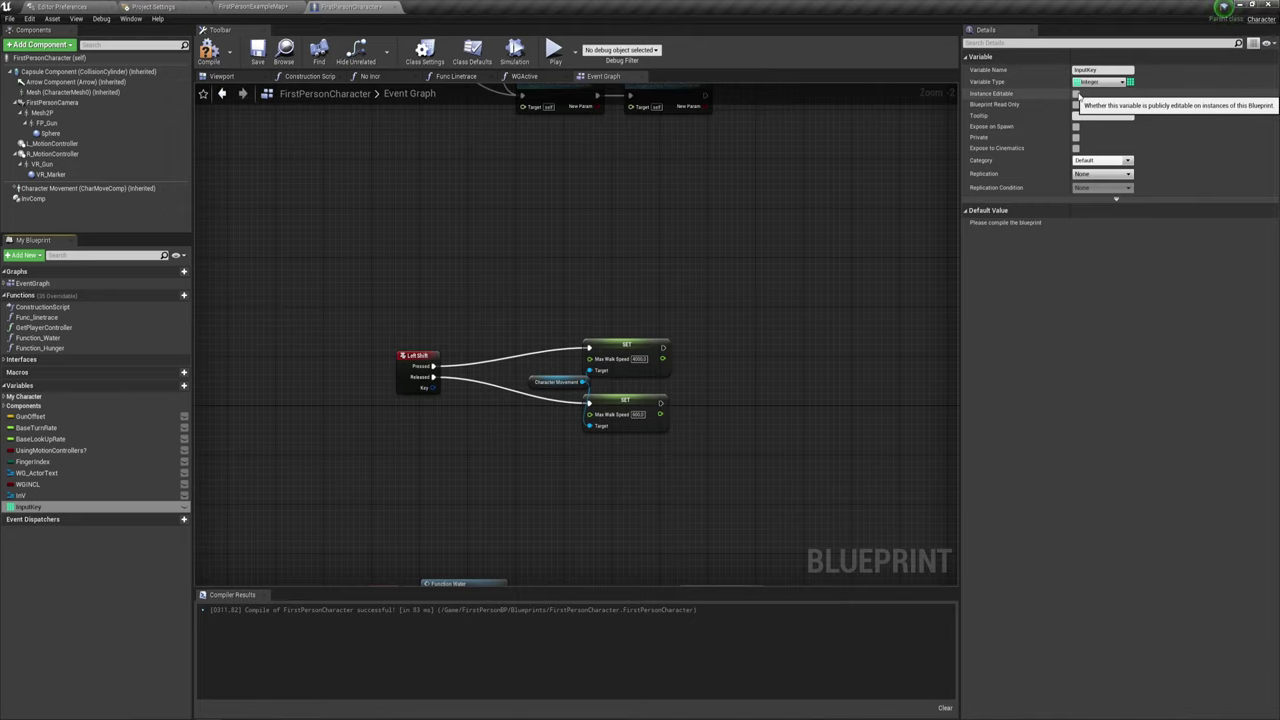
pyautogui.click(1077, 105)
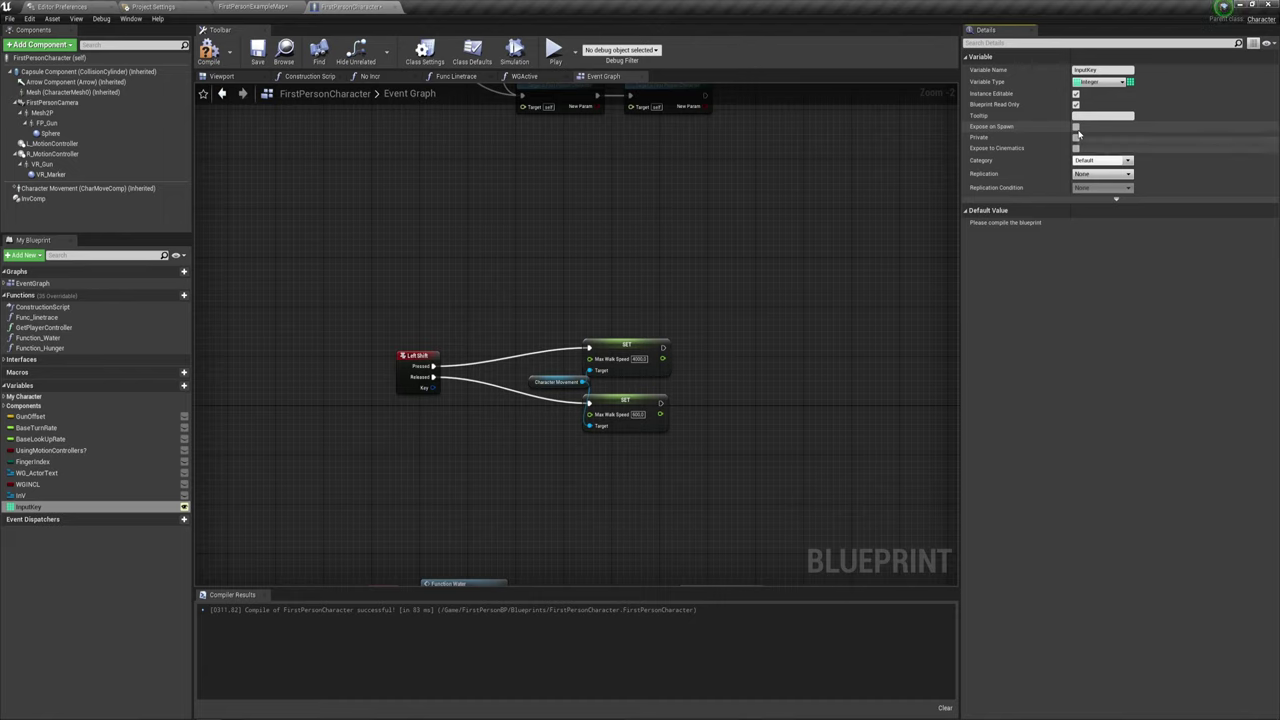
pyautogui.click(1076, 127)
pyautogui.click(1076, 138)
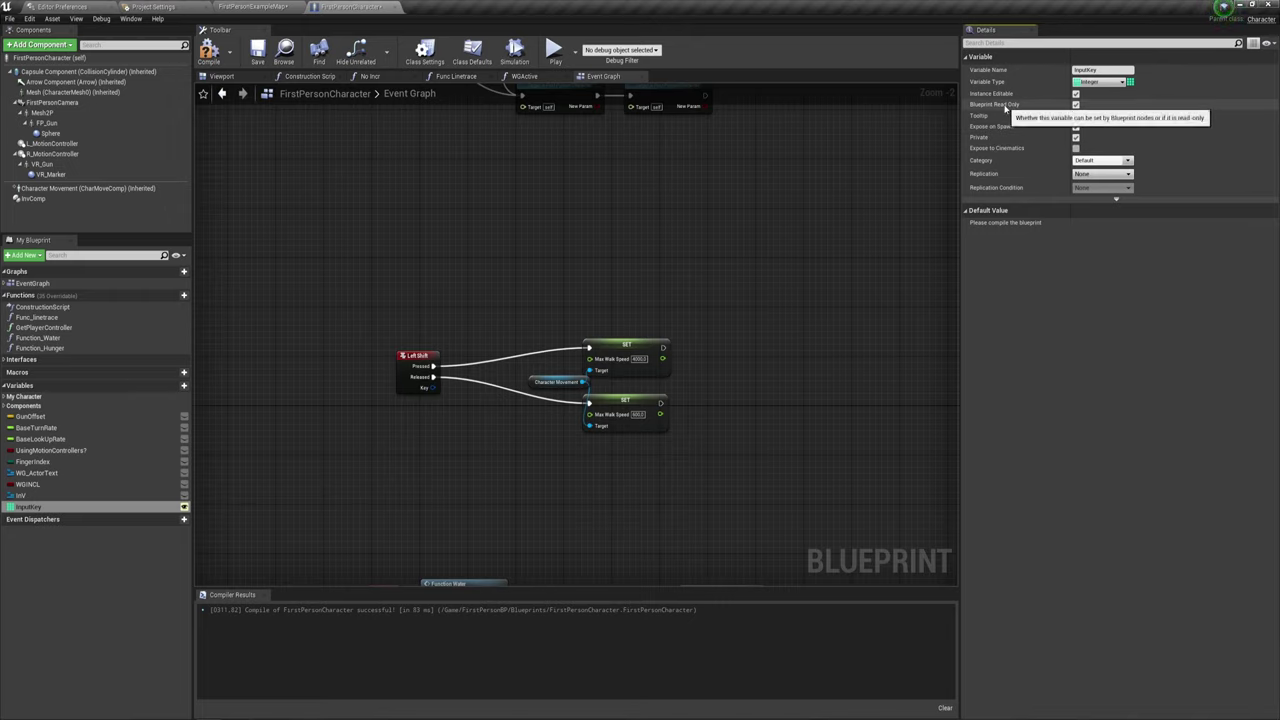
pyautogui.click(1075, 104)
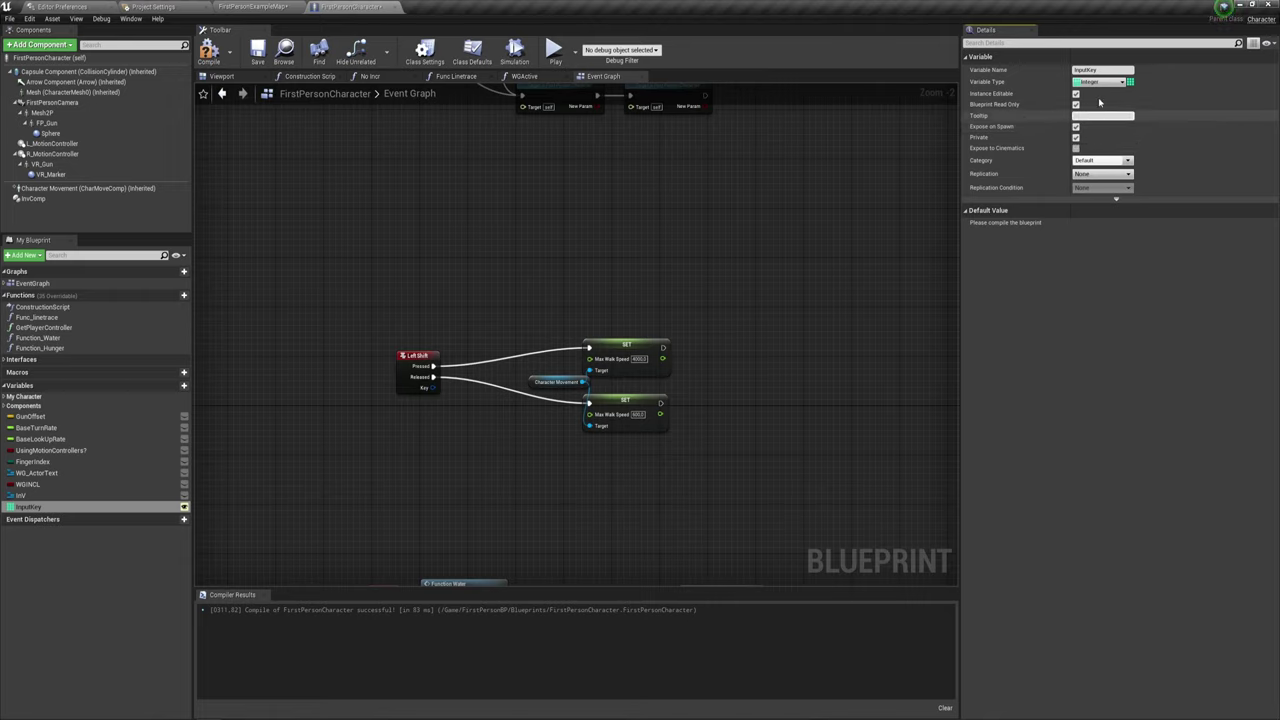
pyautogui.click(1075, 137)
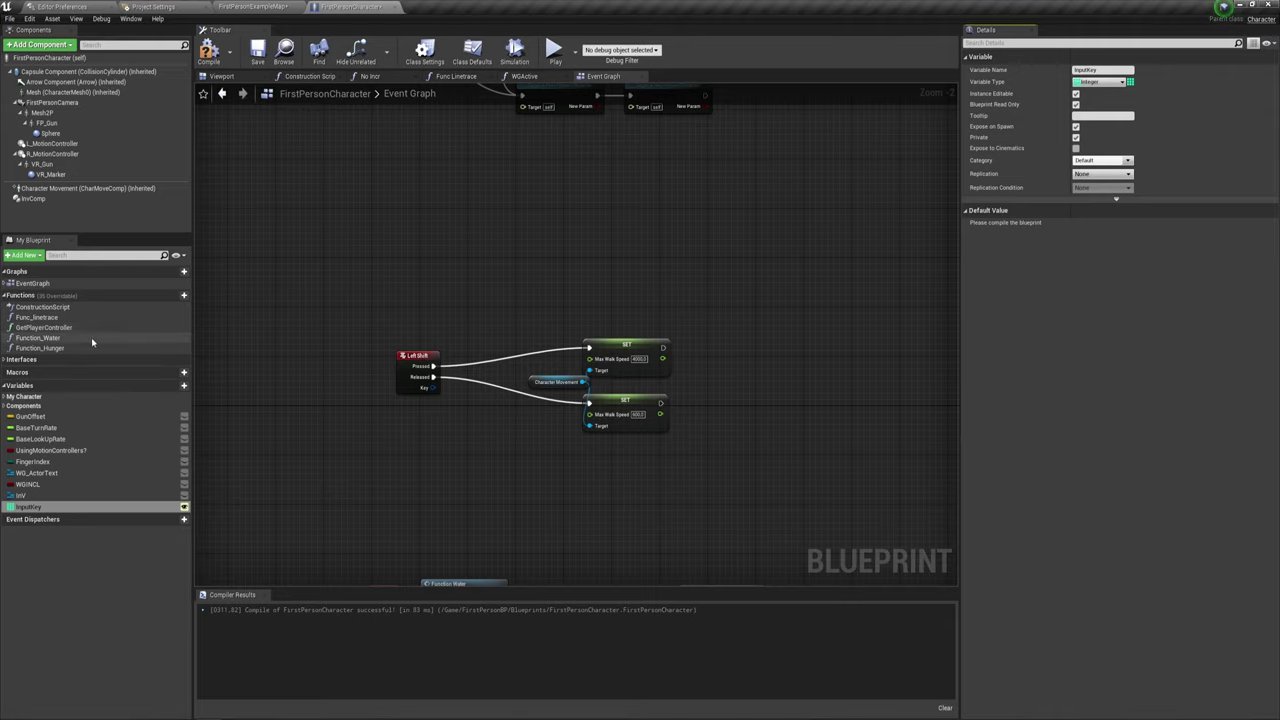
# Create a function named AddKey and place an InputKey getter in its graph.
pyautogui.click(174, 296)
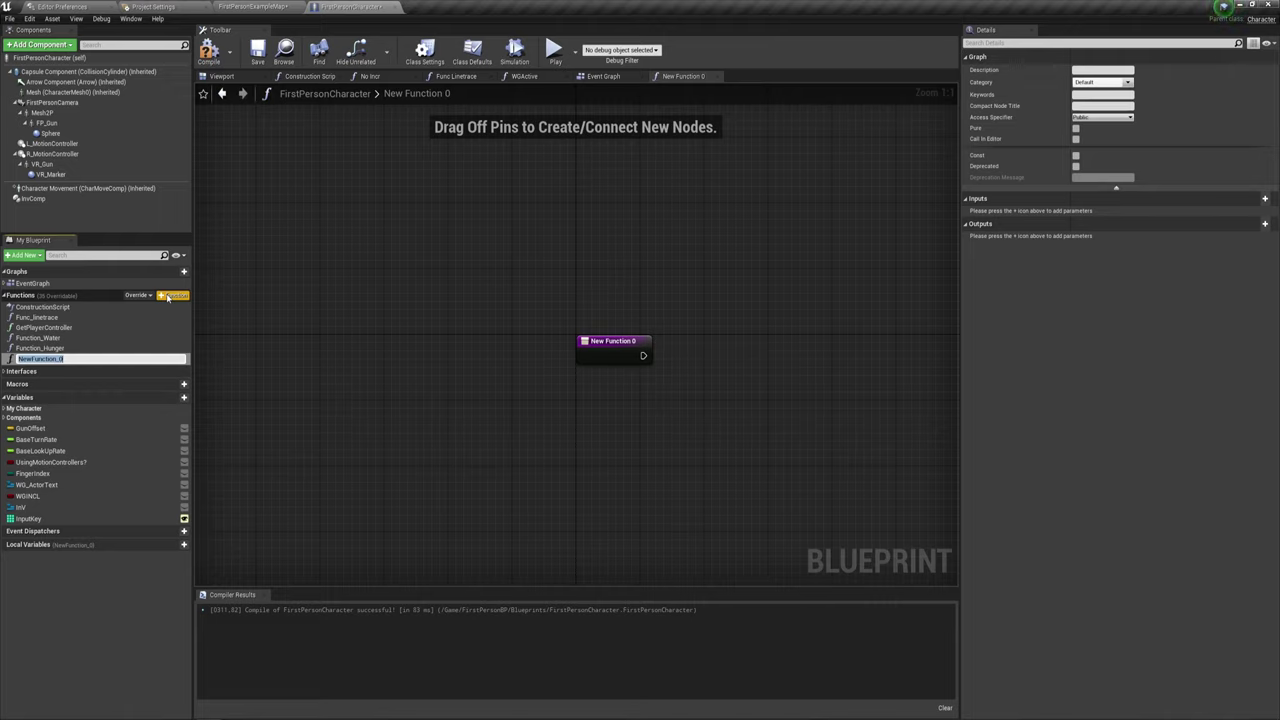
pyautogui.write('AddKey')
pyautogui.press('Return')
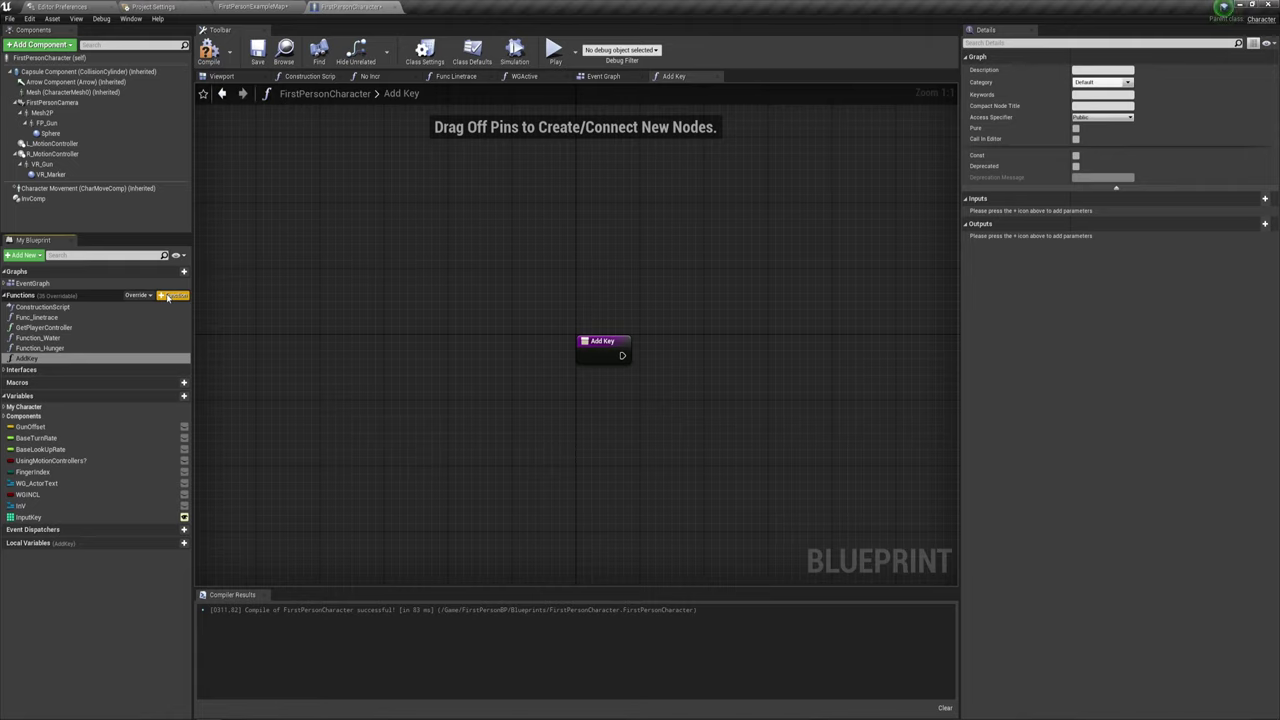
pyautogui.moveTo(765, 397); pyautogui.dragTo(535, 380, button='right')
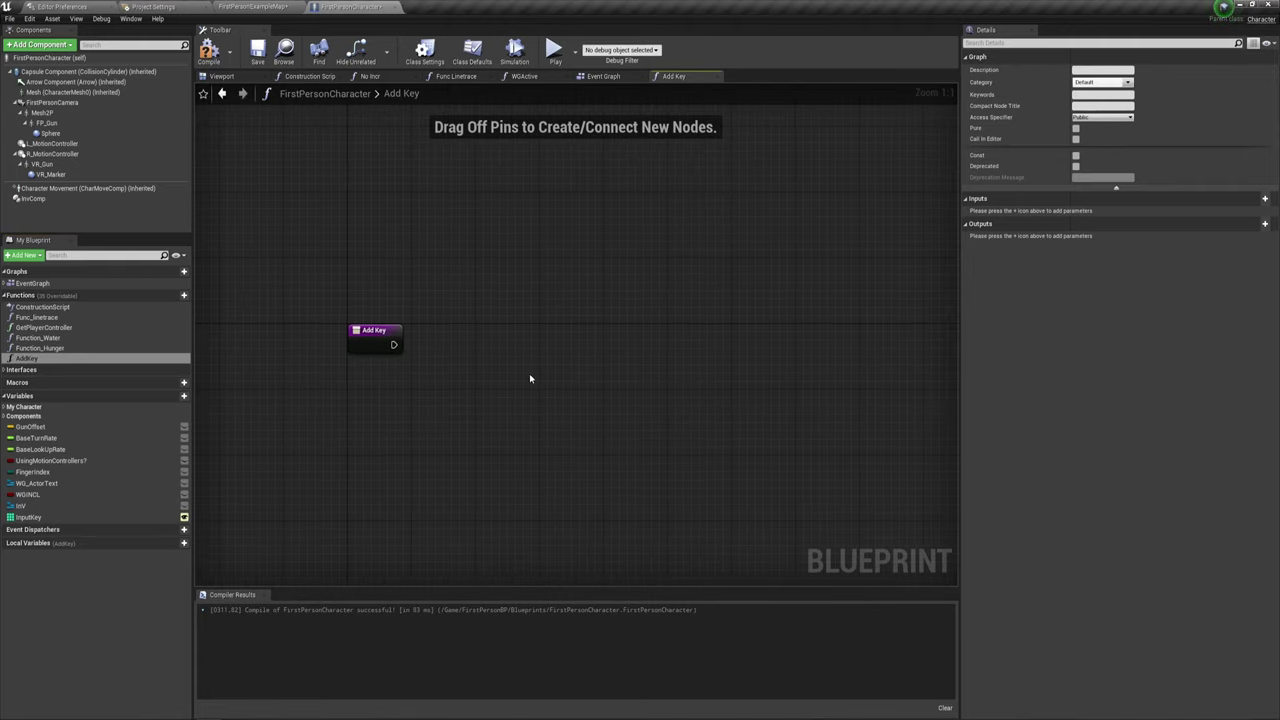
pyautogui.moveTo(28, 517); pyautogui.dragTo(424, 381)
pyautogui.click(440, 395)
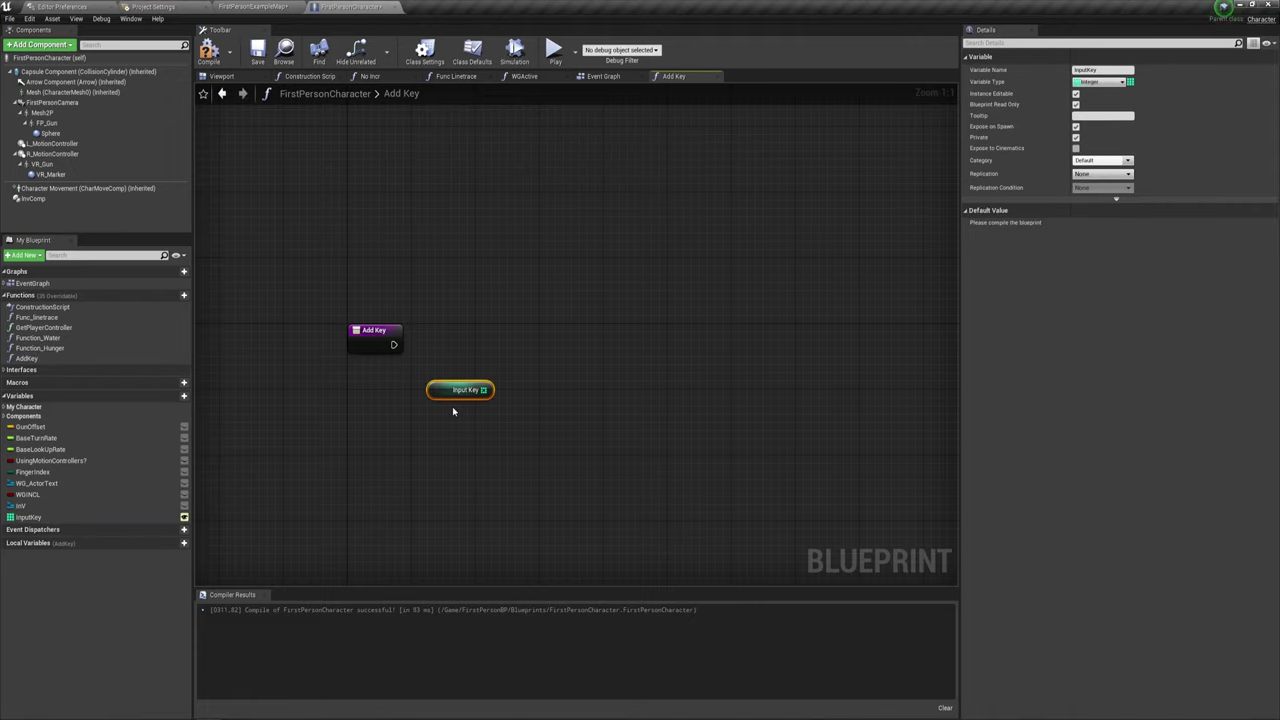
# Add an ADDUNIQUE node on InputKey and wire the AddKey entry into it.
pyautogui.moveTo(484, 390); pyautogui.dragTo(515, 320)
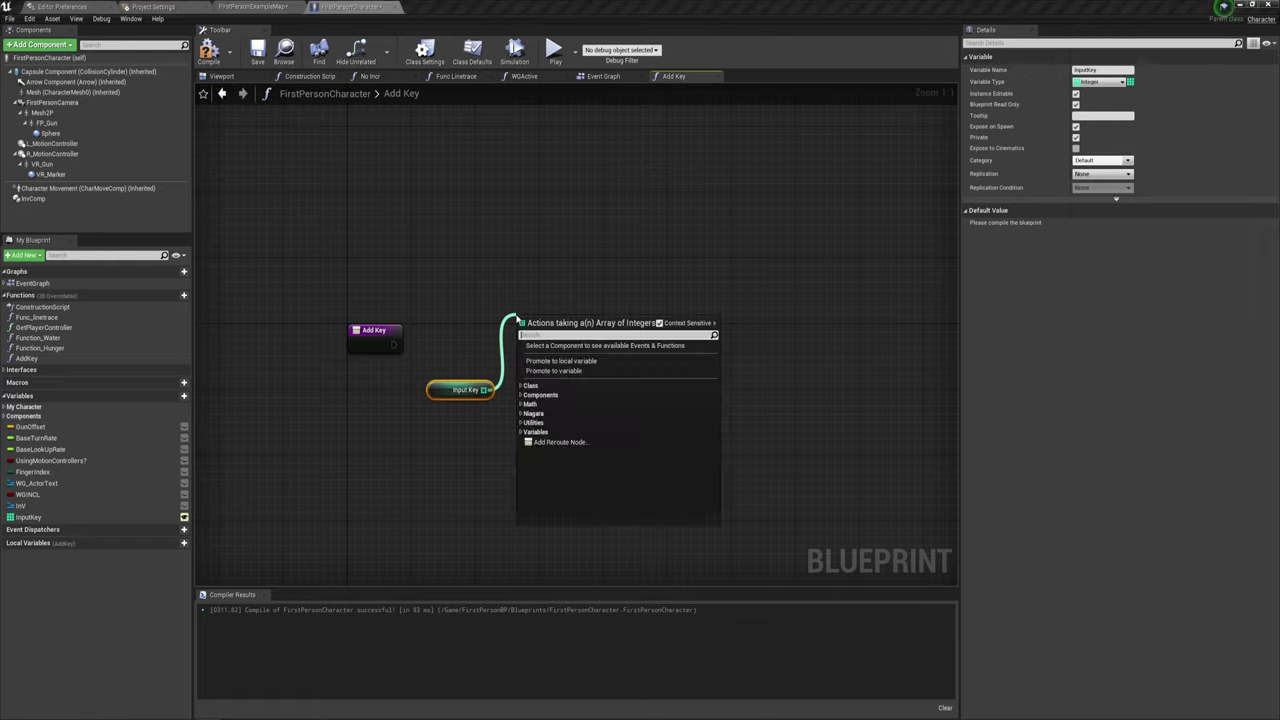
pyautogui.write('add')
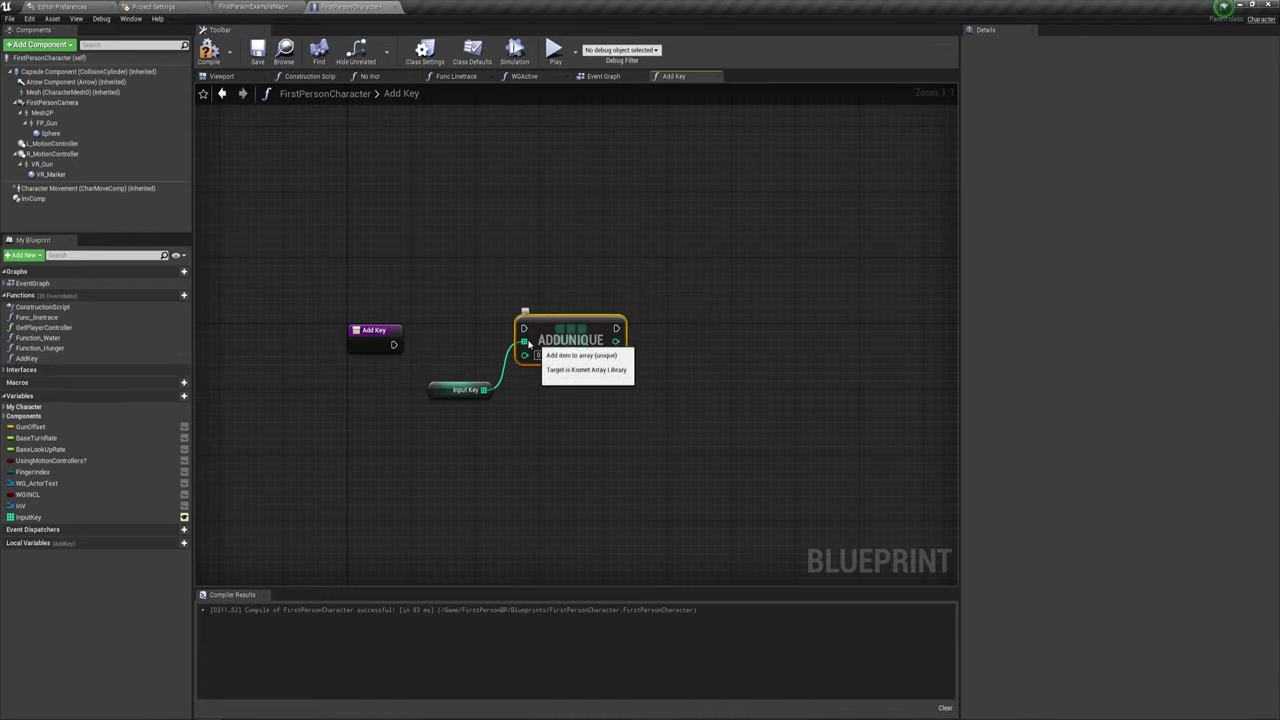
pyautogui.moveTo(487, 272); pyautogui.dragTo(665, 385)
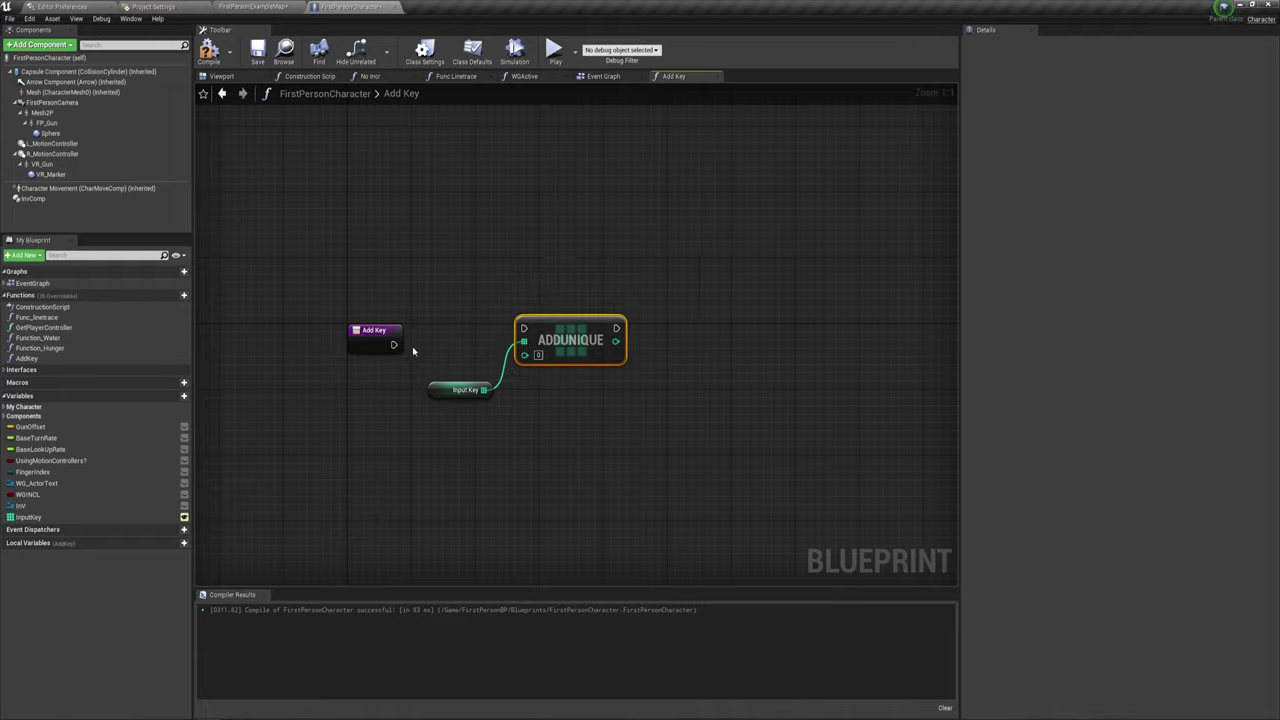
pyautogui.moveTo(393, 345); pyautogui.dragTo(523, 328)
pyautogui.moveTo(400, 331); pyautogui.dragTo(400, 314)
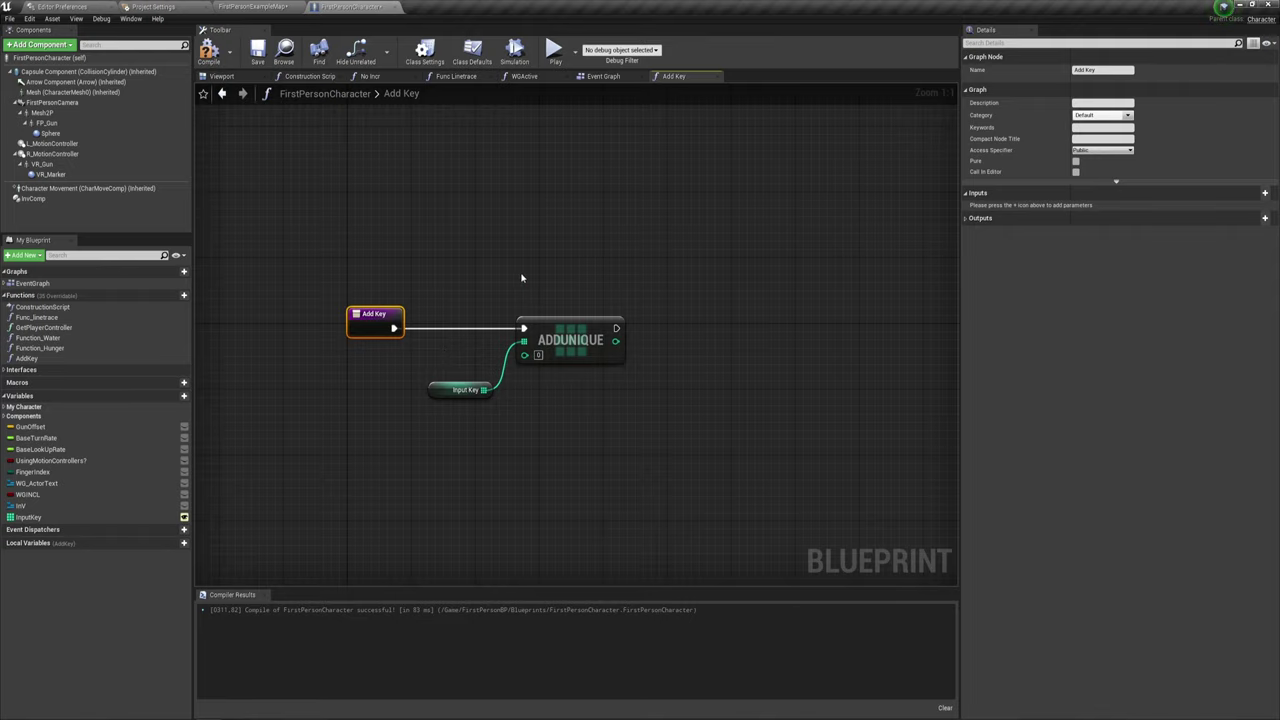
pyautogui.moveTo(480, 283); pyautogui.dragTo(648, 401)
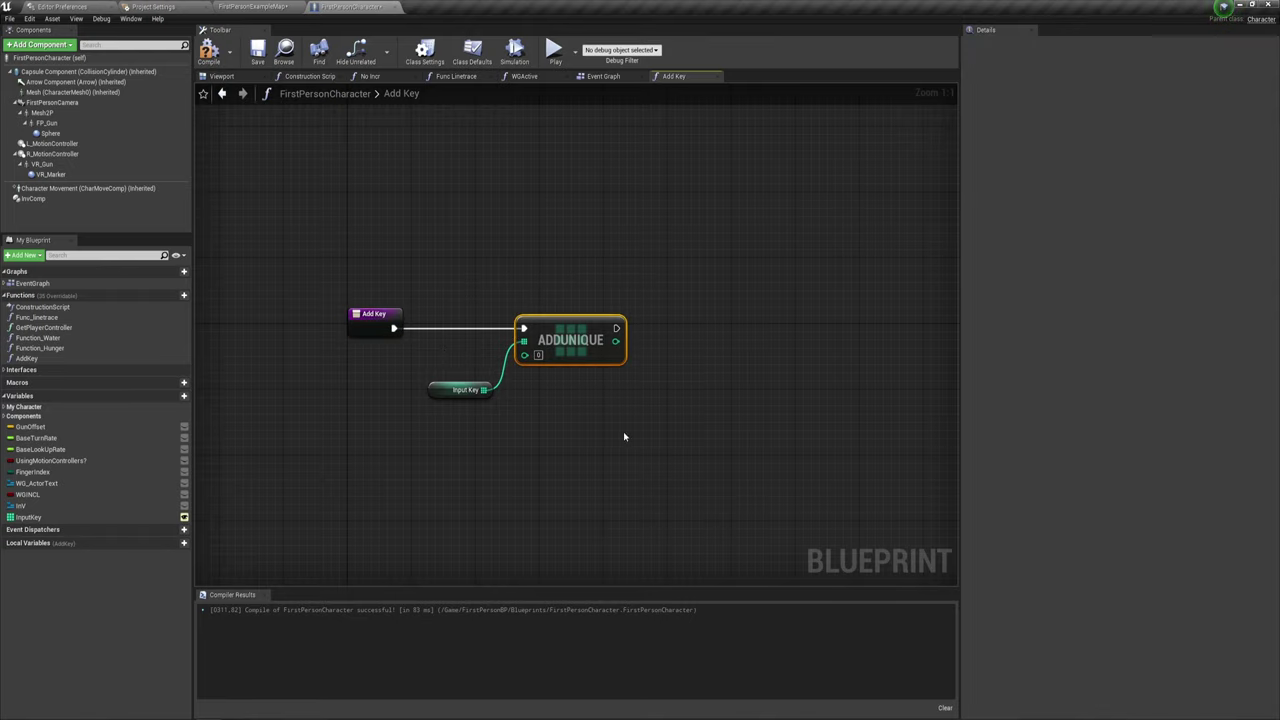
pyautogui.moveTo(623, 436); pyautogui.dragTo(626, 445, button='right')
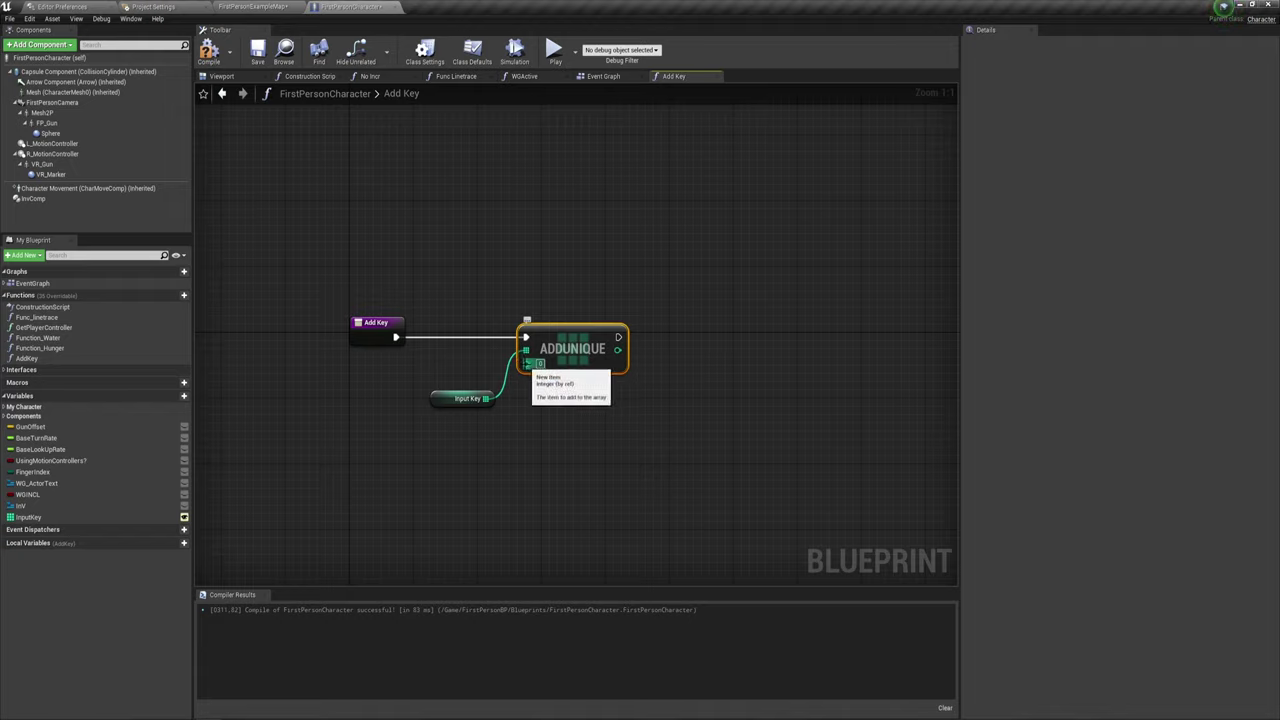
pyautogui.moveTo(527, 363)
pyautogui.mouseDown()
pyautogui.moveTo(297, 373)
pyautogui.moveTo(398, 349)
pyautogui.mouseUp()
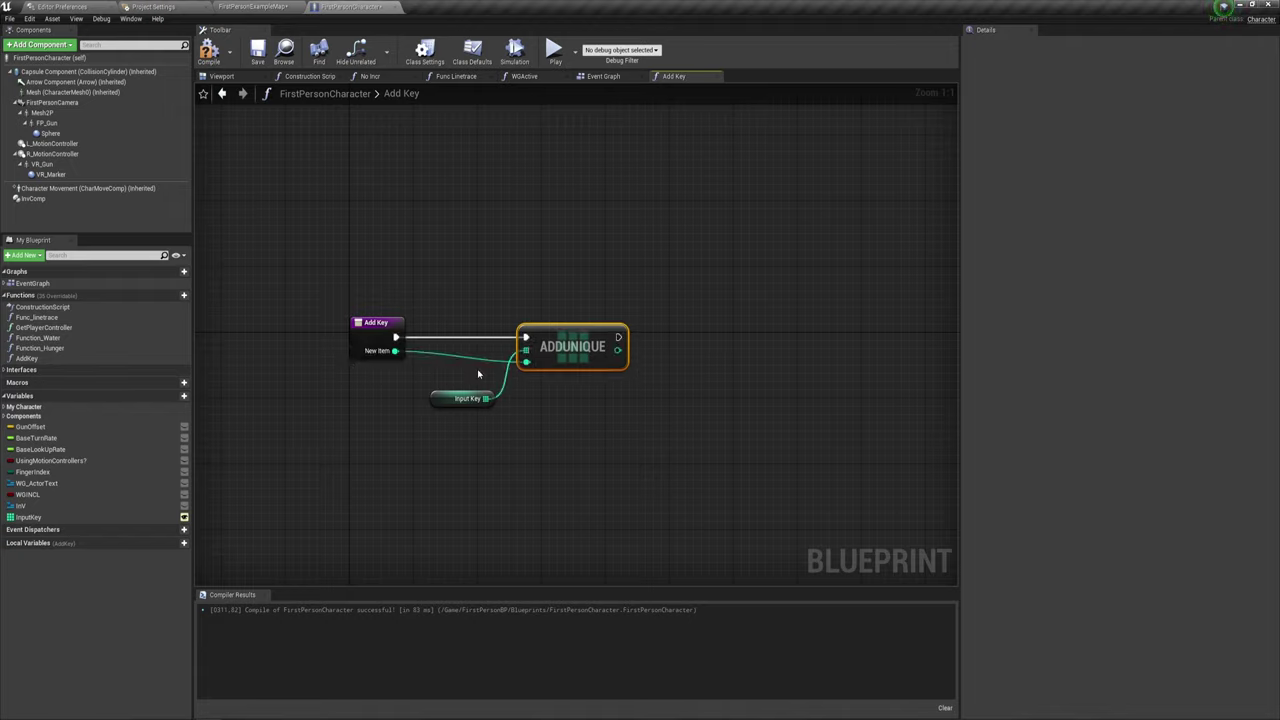
# Rename the AddKey function's NewItem input to Key.
pyautogui.click(358, 322)
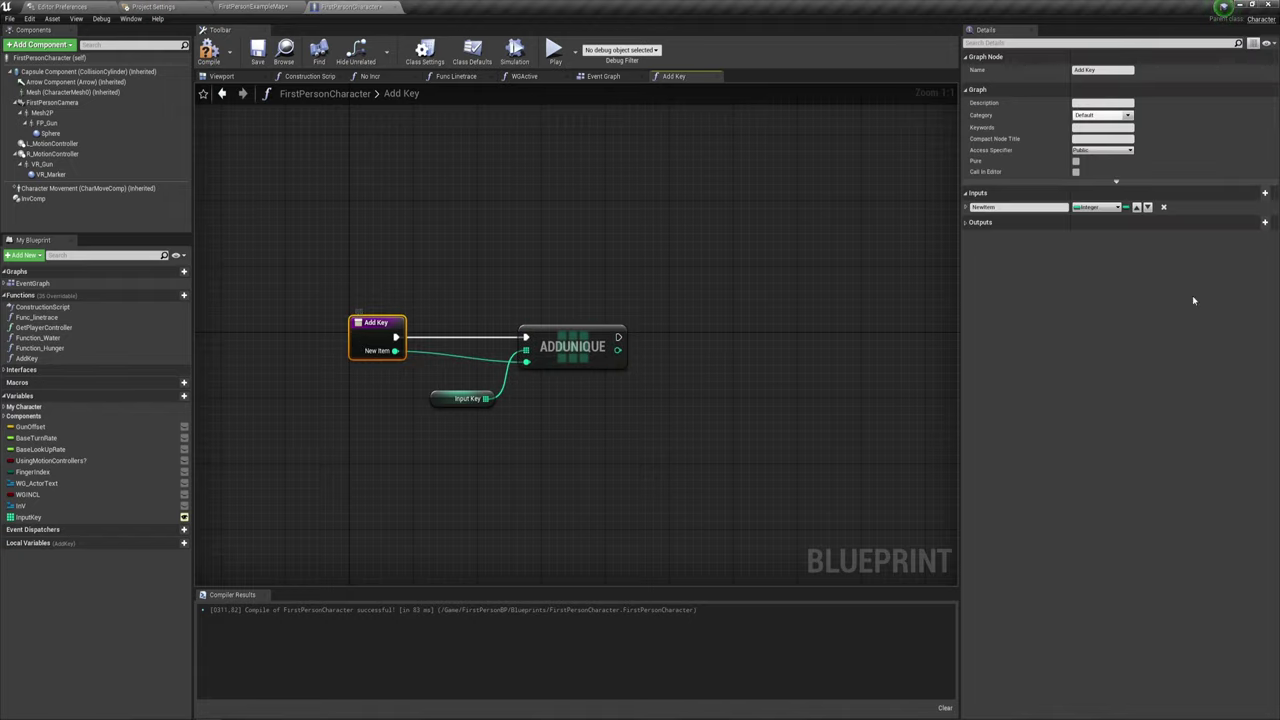
pyautogui.click(1018, 207)
pyautogui.write('Key')
pyautogui.press('Return')
pyautogui.click(720, 276)
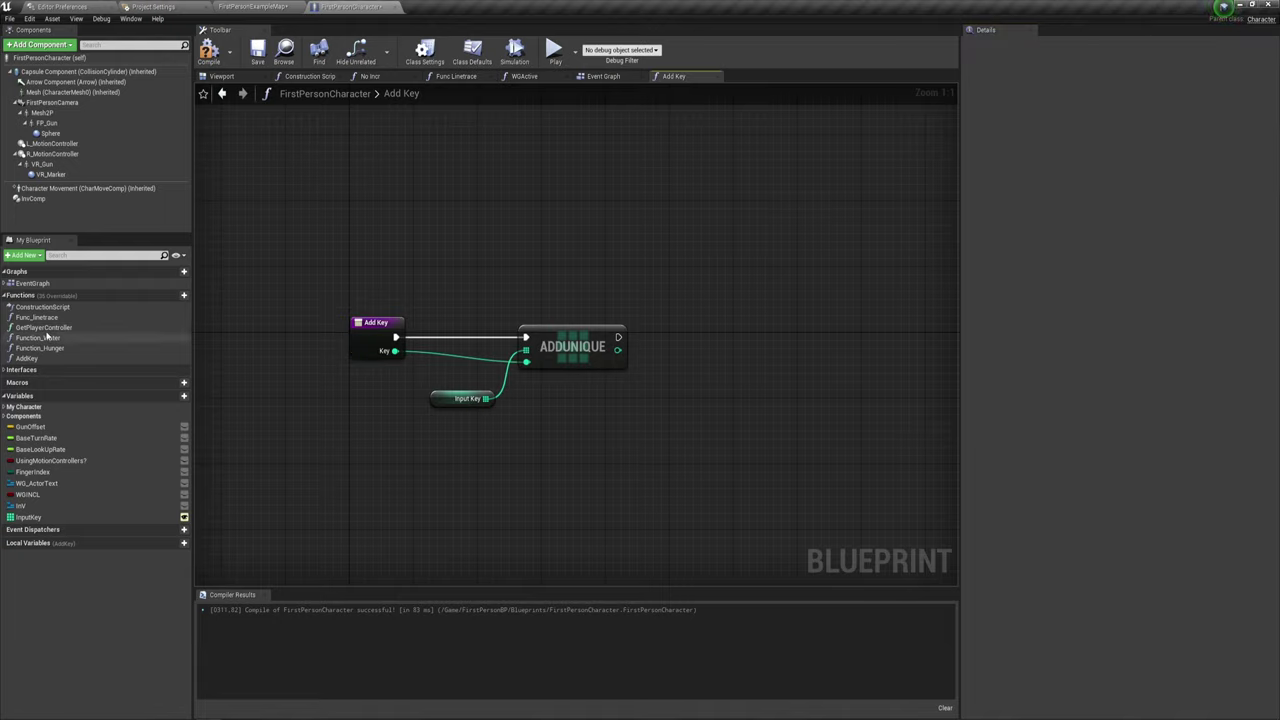
# Create a function ISkey? with an InputKey getter and a Contains Item node.
pyautogui.click(171, 296)
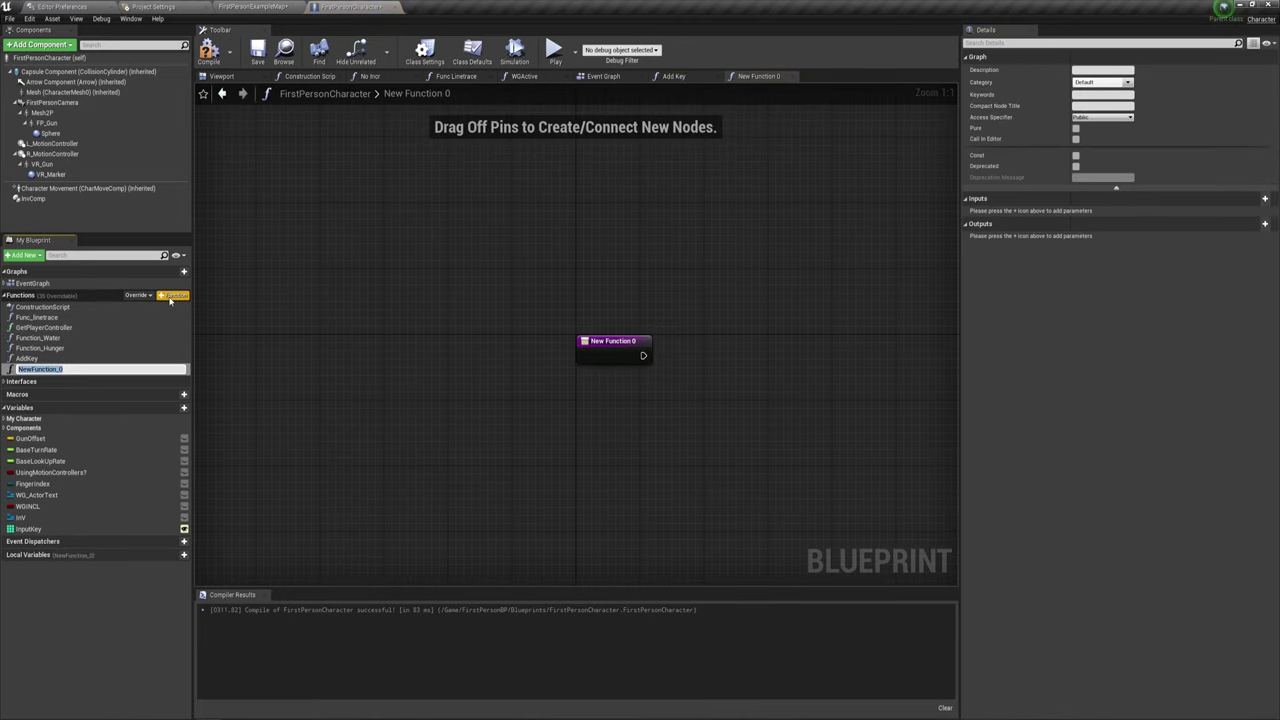
pyautogui.write('I')
pyautogui.press('Return')
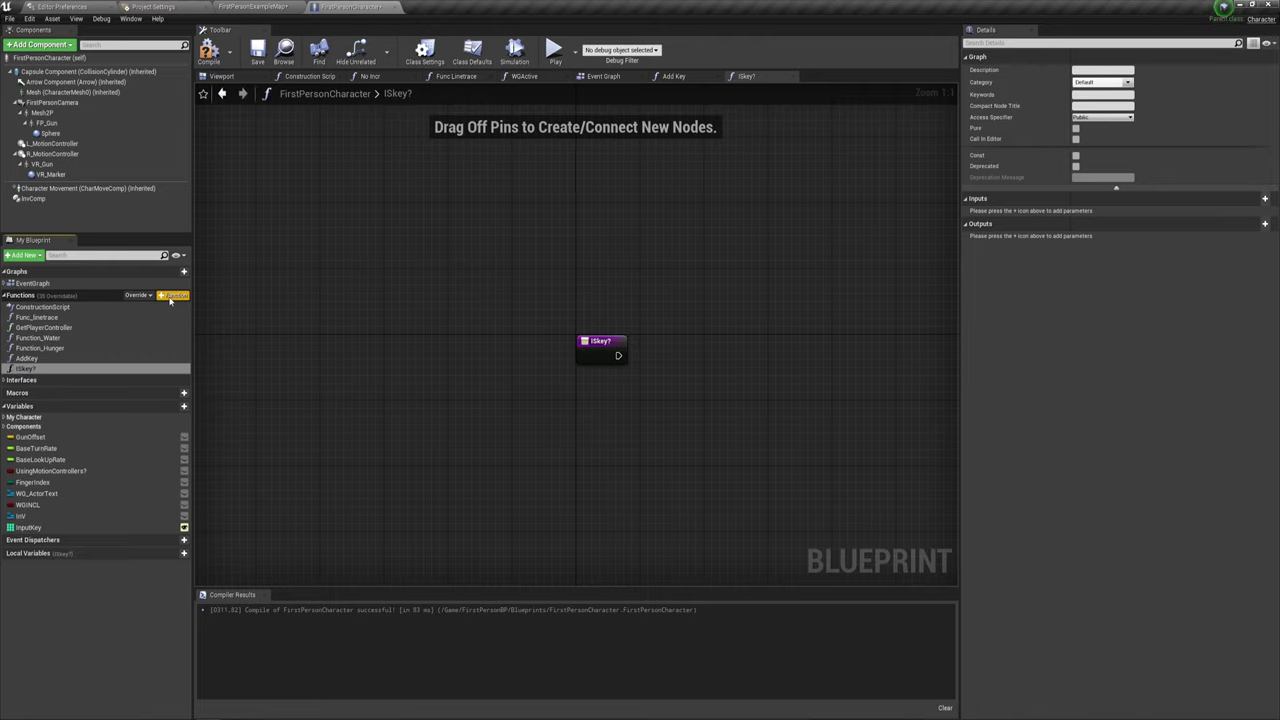
pyautogui.moveTo(671, 420); pyautogui.dragTo(457, 364, button='right')
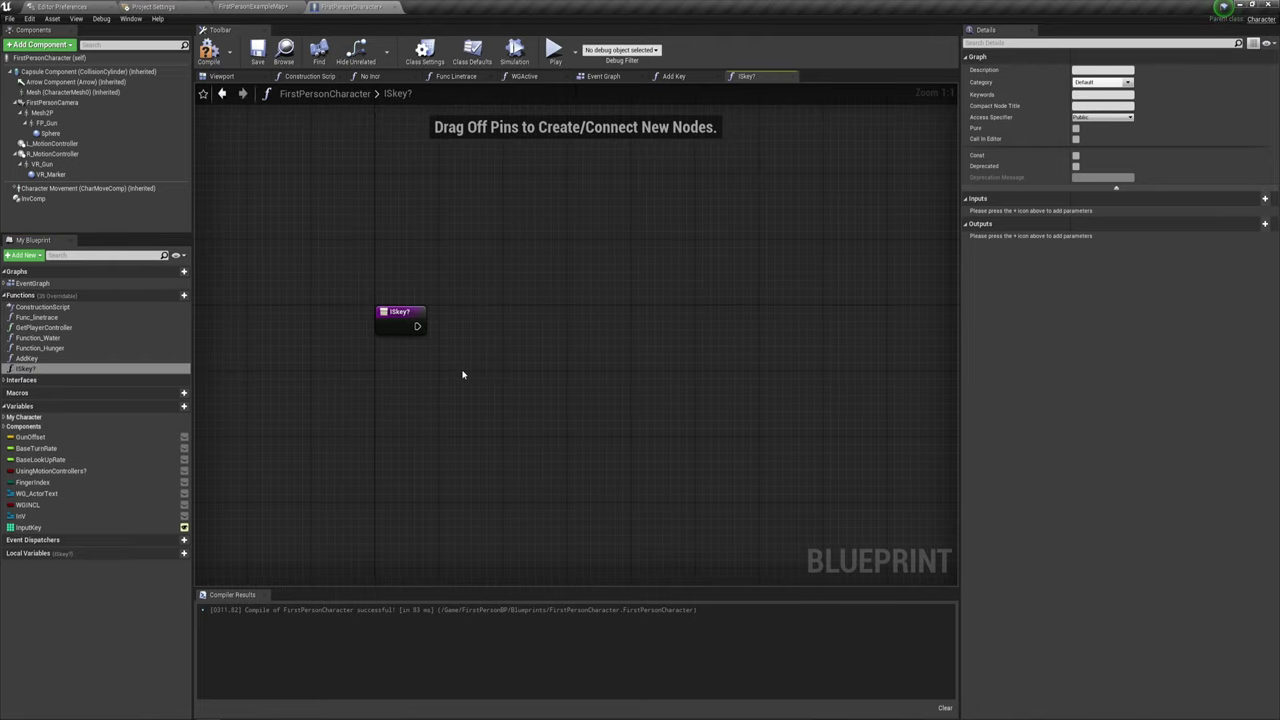
pyautogui.moveTo(28, 527)
pyautogui.mouseDown()
pyautogui.moveTo(489, 382)
pyautogui.moveTo(543, 264)
pyautogui.mouseUp()
pyautogui.write('co')
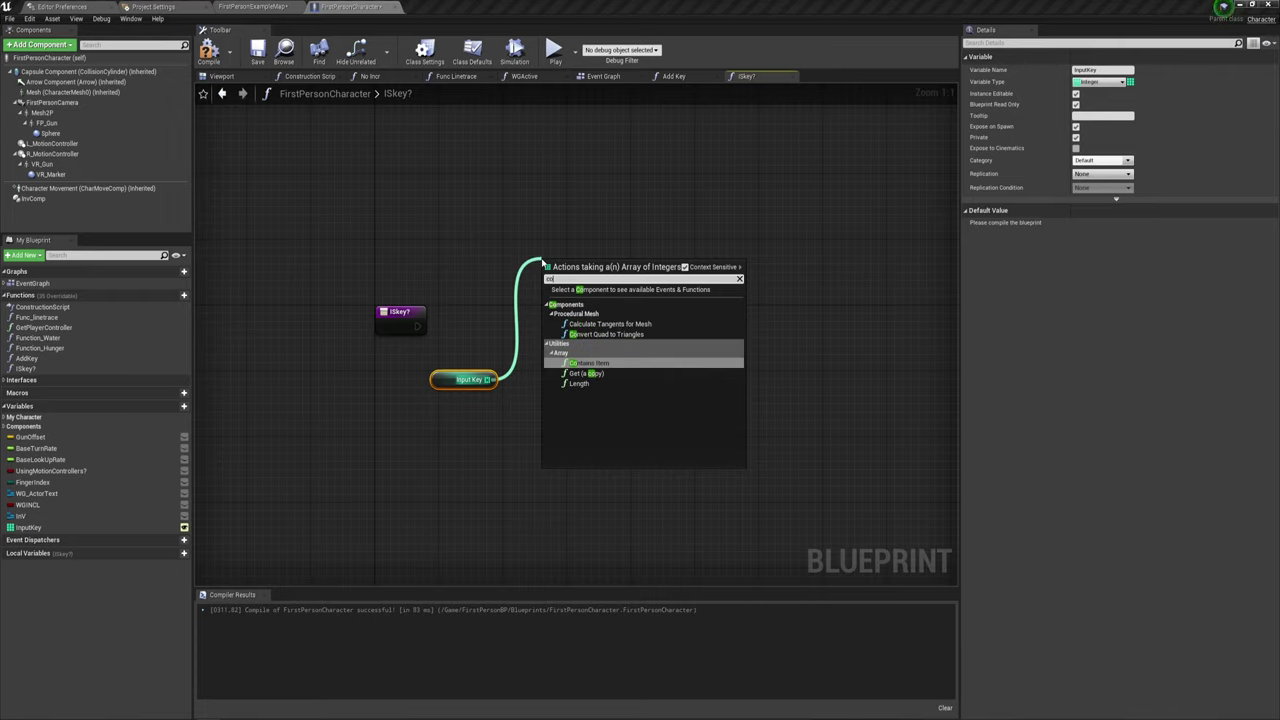
pyautogui.write('n')
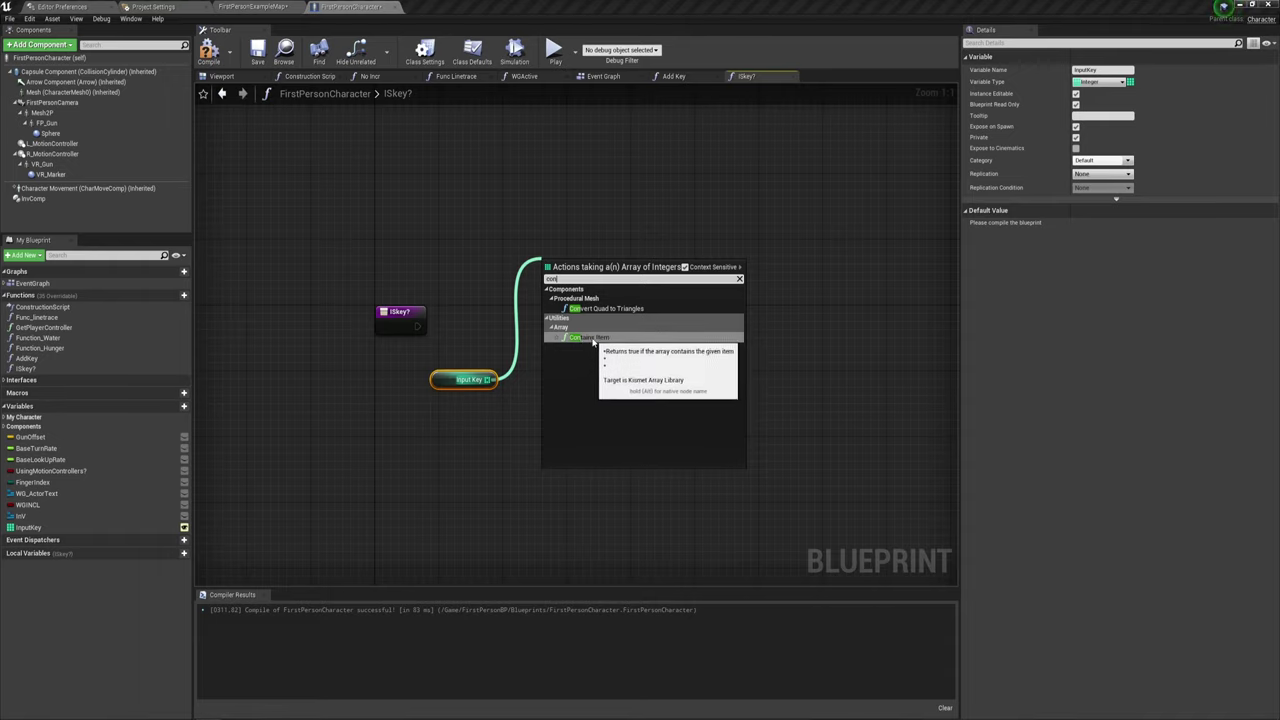
pyautogui.click(593, 341)
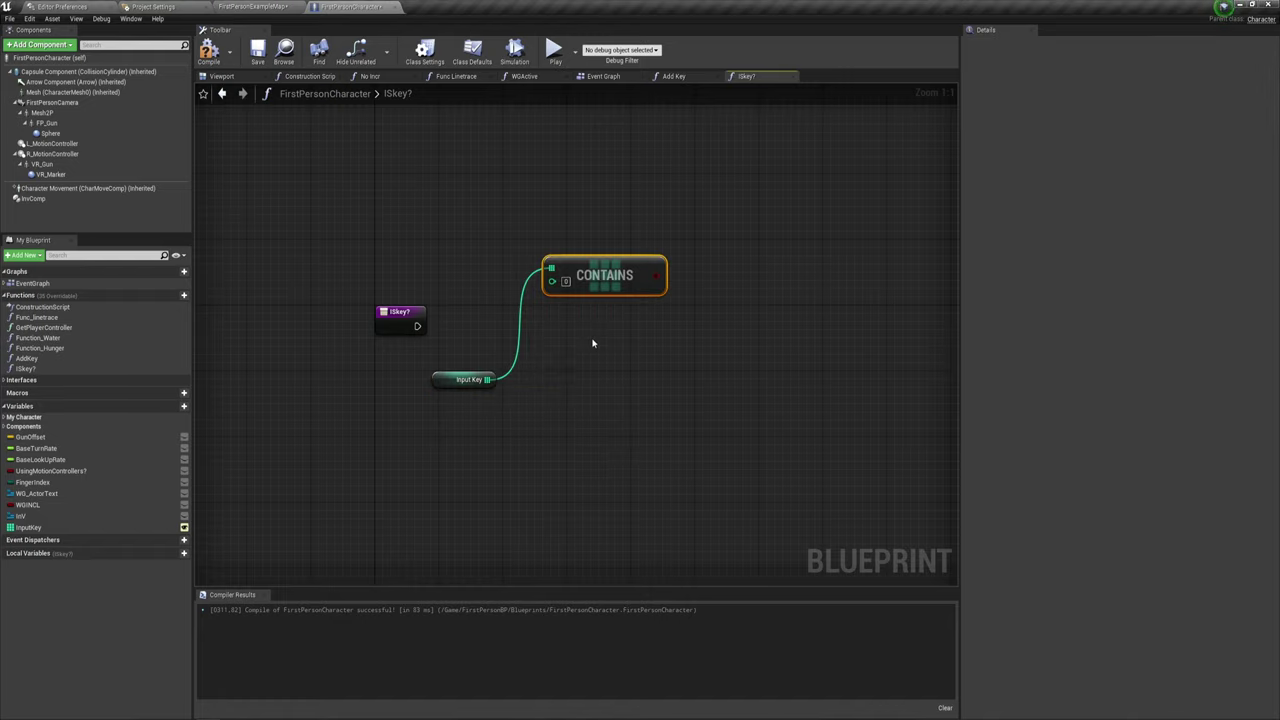
pyautogui.moveTo(588, 270); pyautogui.dragTo(565, 328)
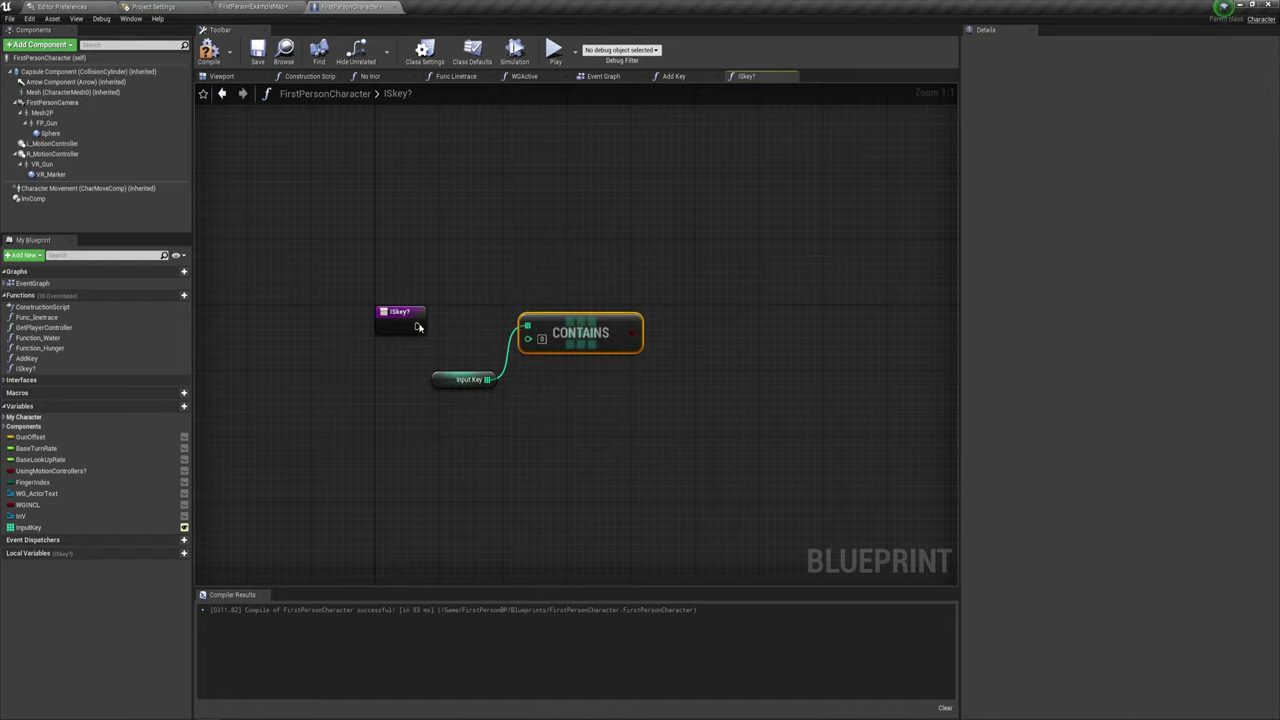
# Add a Return Node and wire the Contains result into its Return Value.
pyautogui.moveTo(417, 326); pyautogui.dragTo(698, 316)
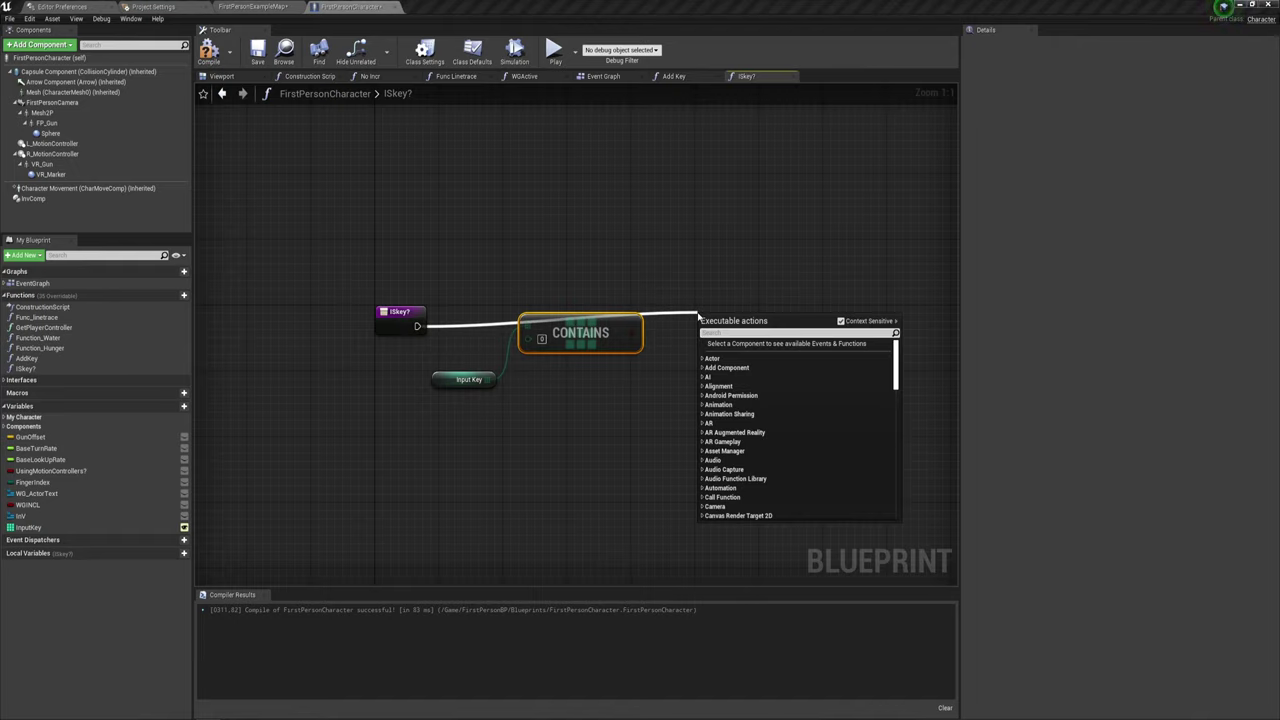
pyautogui.write('ret')
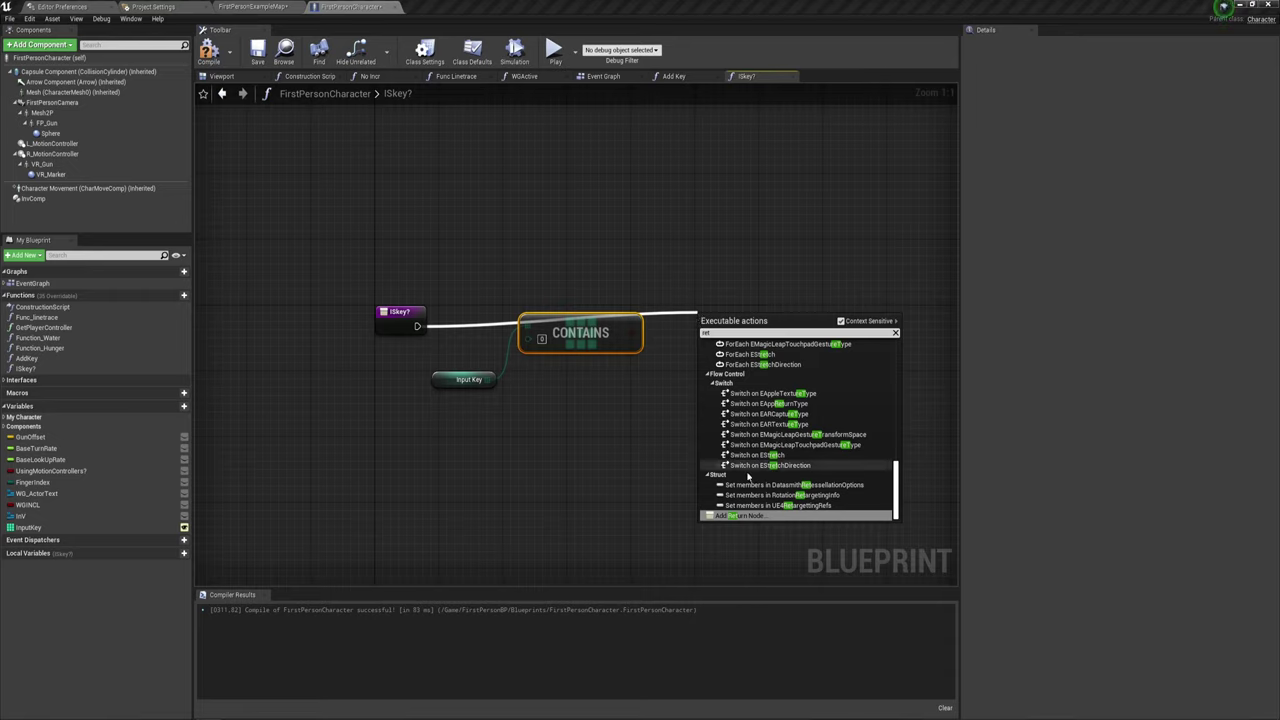
pyautogui.click(740, 514)
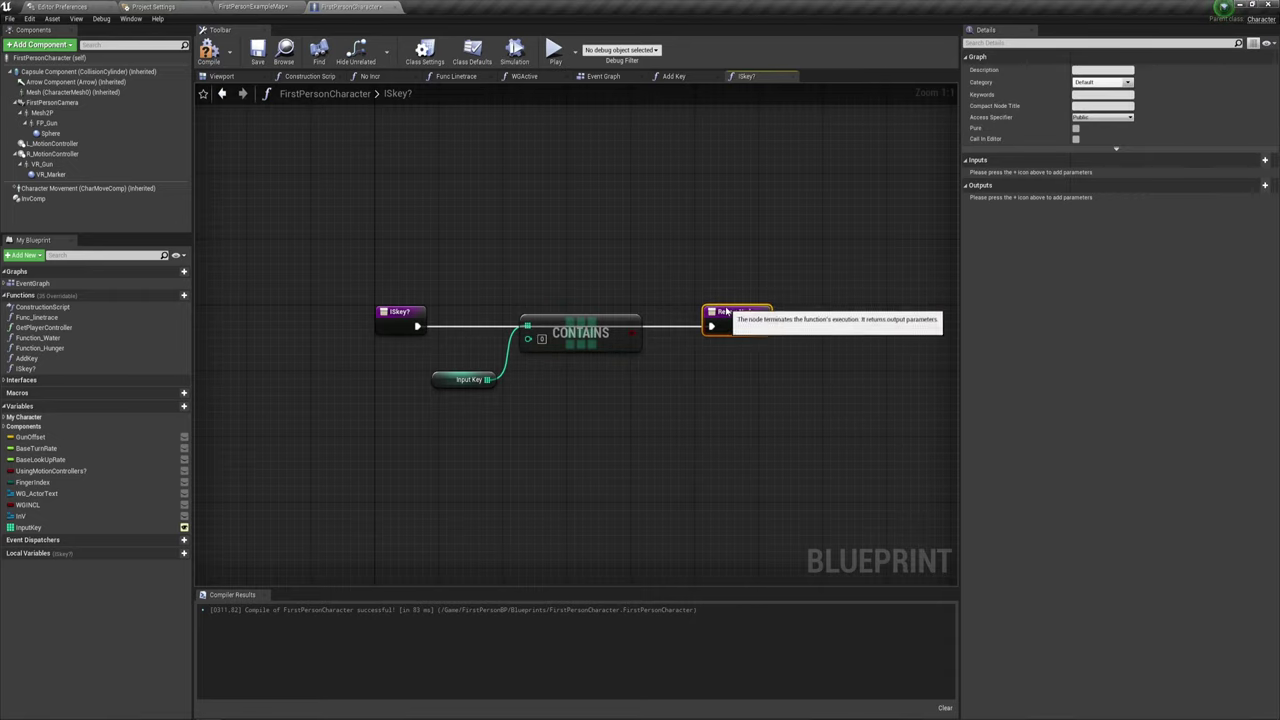
pyautogui.moveTo(713, 318); pyautogui.dragTo(722, 310)
pyautogui.moveTo(563, 352)
pyautogui.mouseDown()
pyautogui.moveTo(562, 369)
pyautogui.moveTo(360, 330)
pyautogui.moveTo(388, 330)
pyautogui.mouseUp()
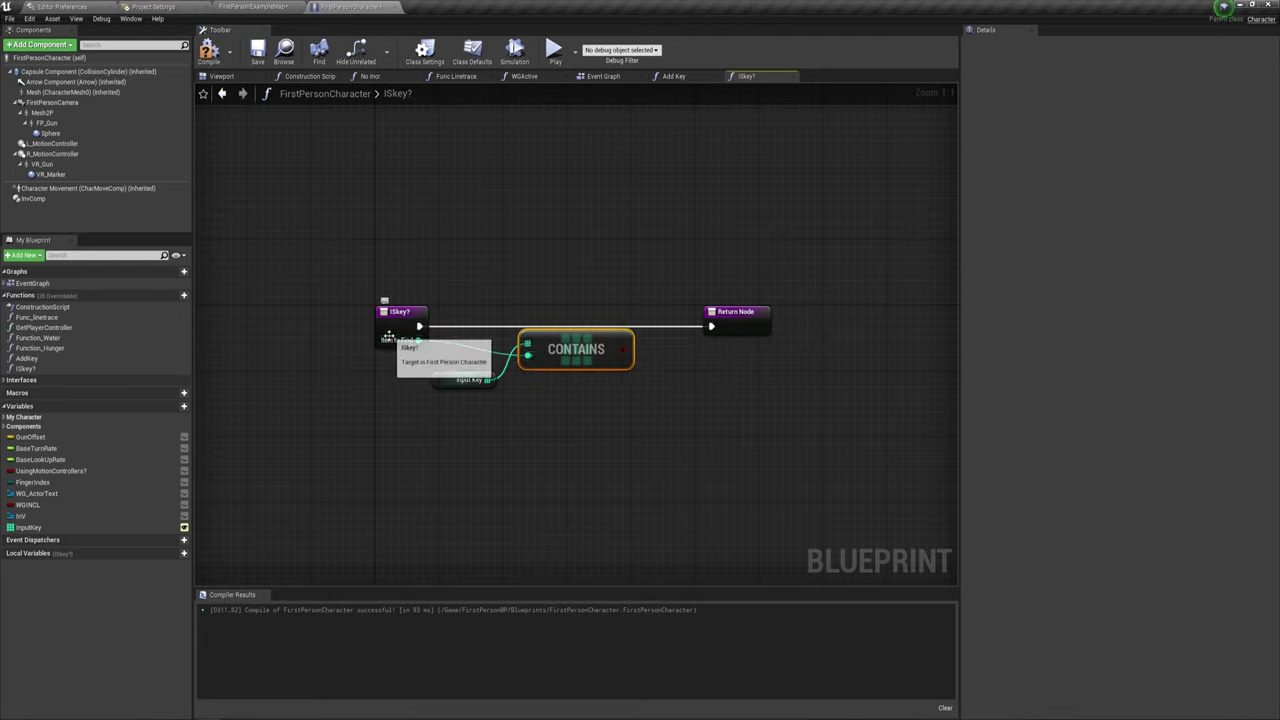
pyautogui.click(390, 313)
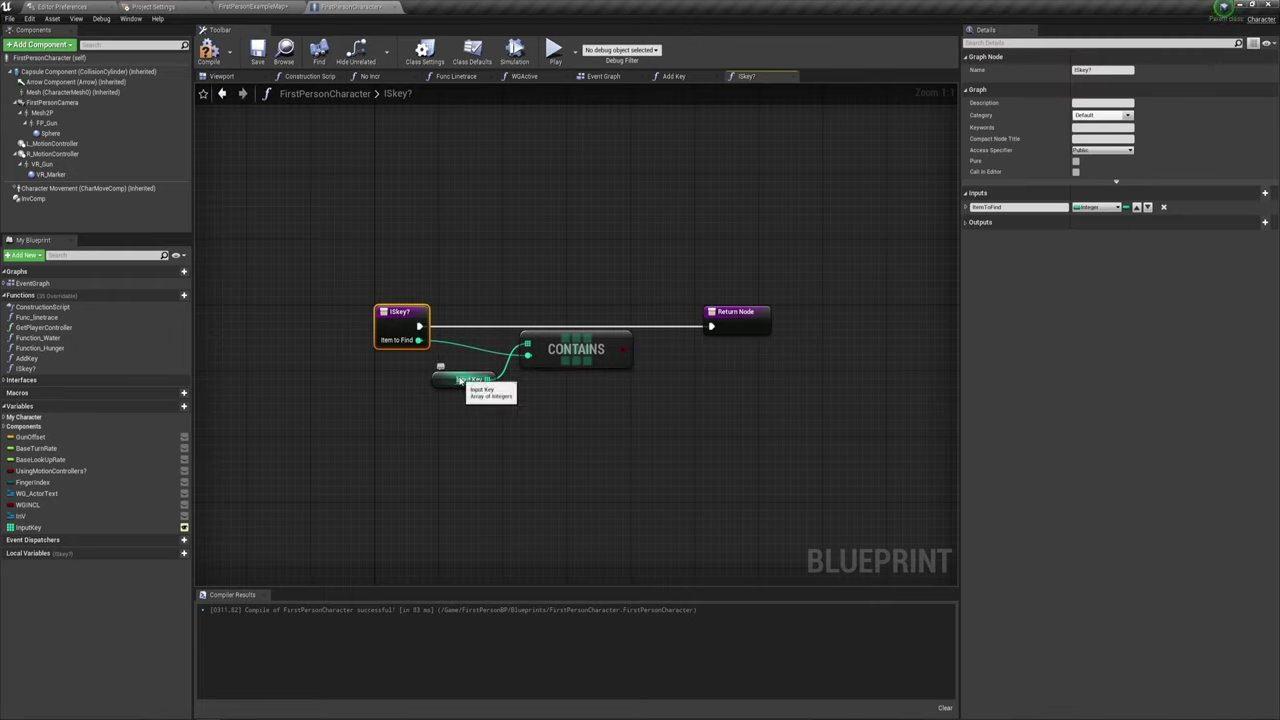
pyautogui.moveTo(623, 349); pyautogui.dragTo(738, 330)
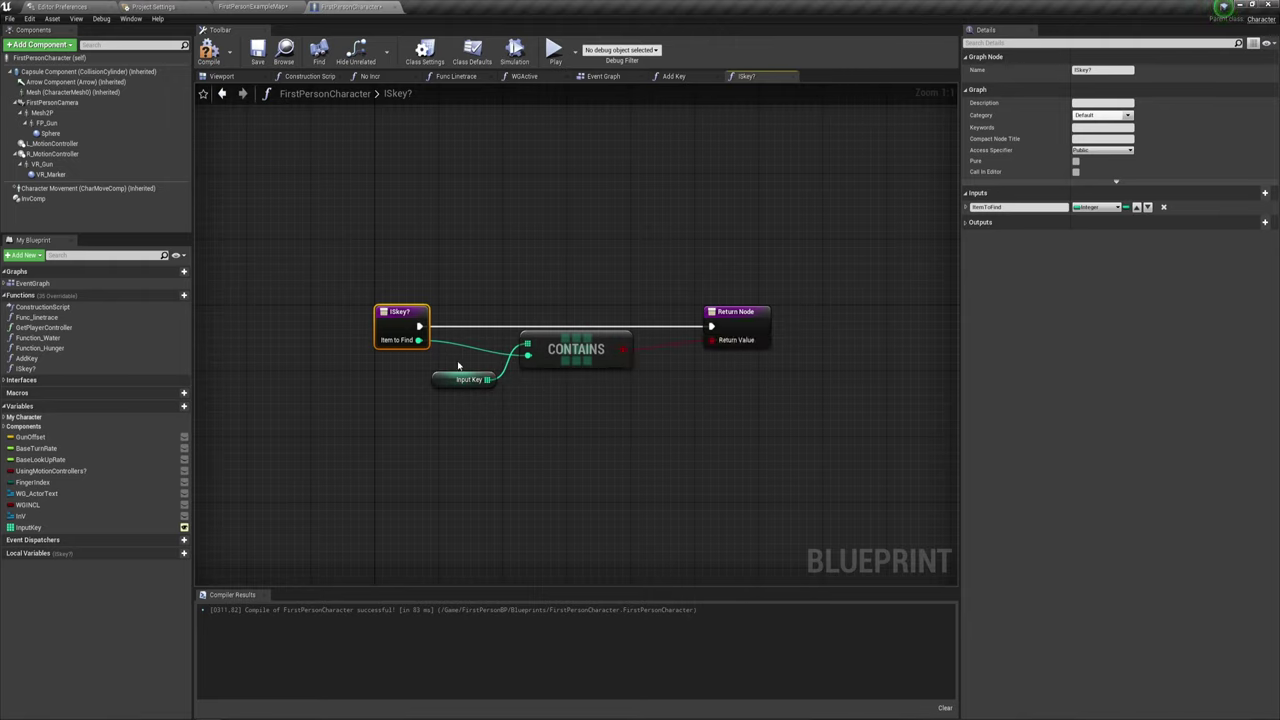
# Rename the ISkey? input to Key and compile FirstPersonCharacter.
pyautogui.click(1030, 207)
pyautogui.write('Key')
pyautogui.press('Return')
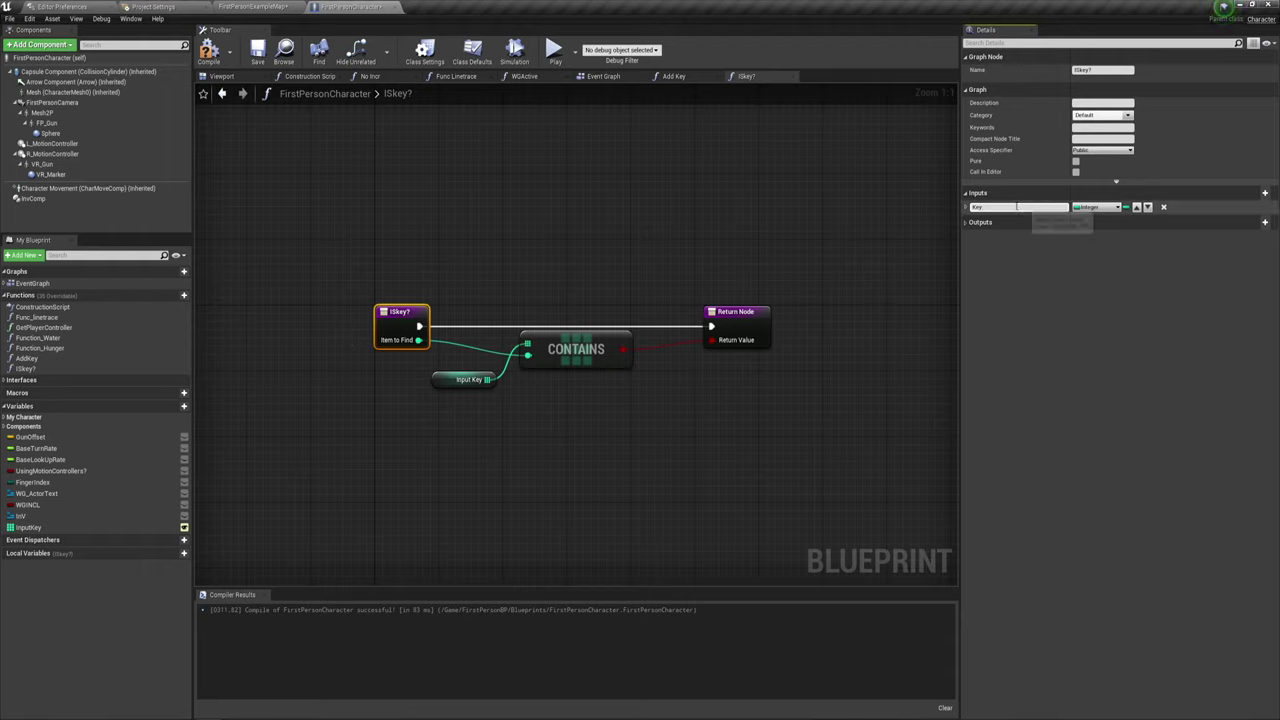
pyautogui.press('Return')
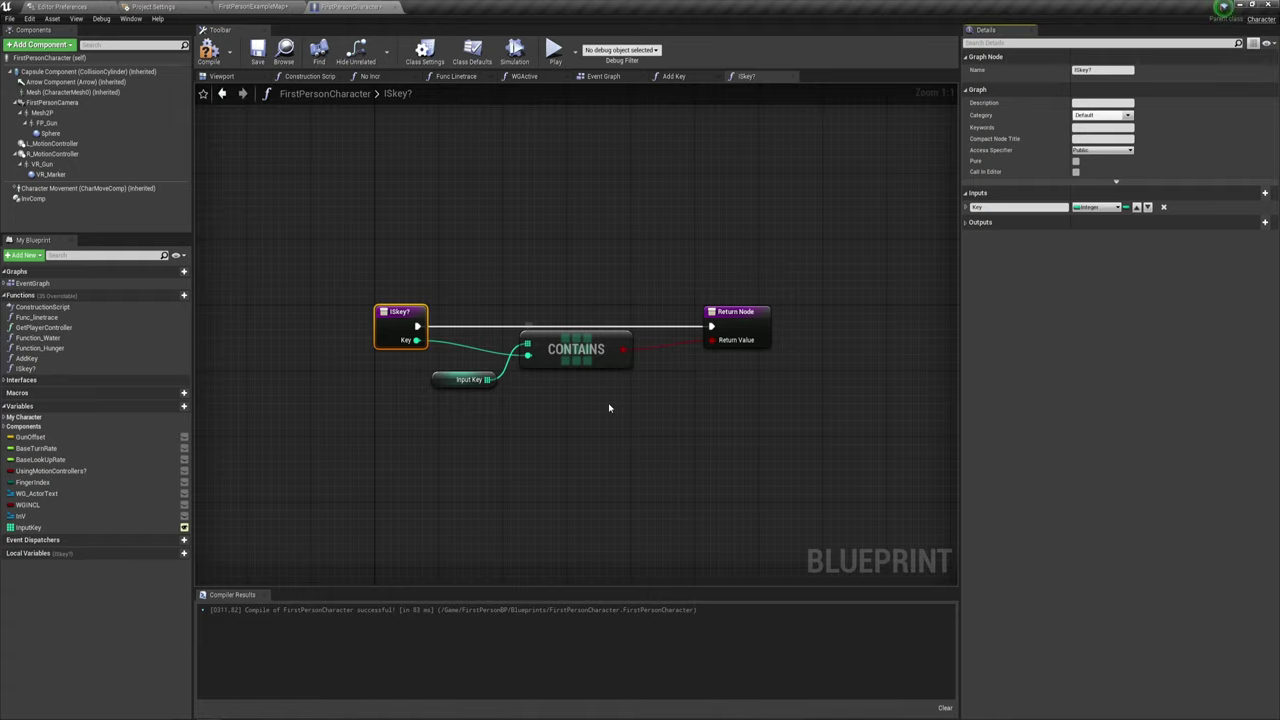
pyautogui.click(620, 358)
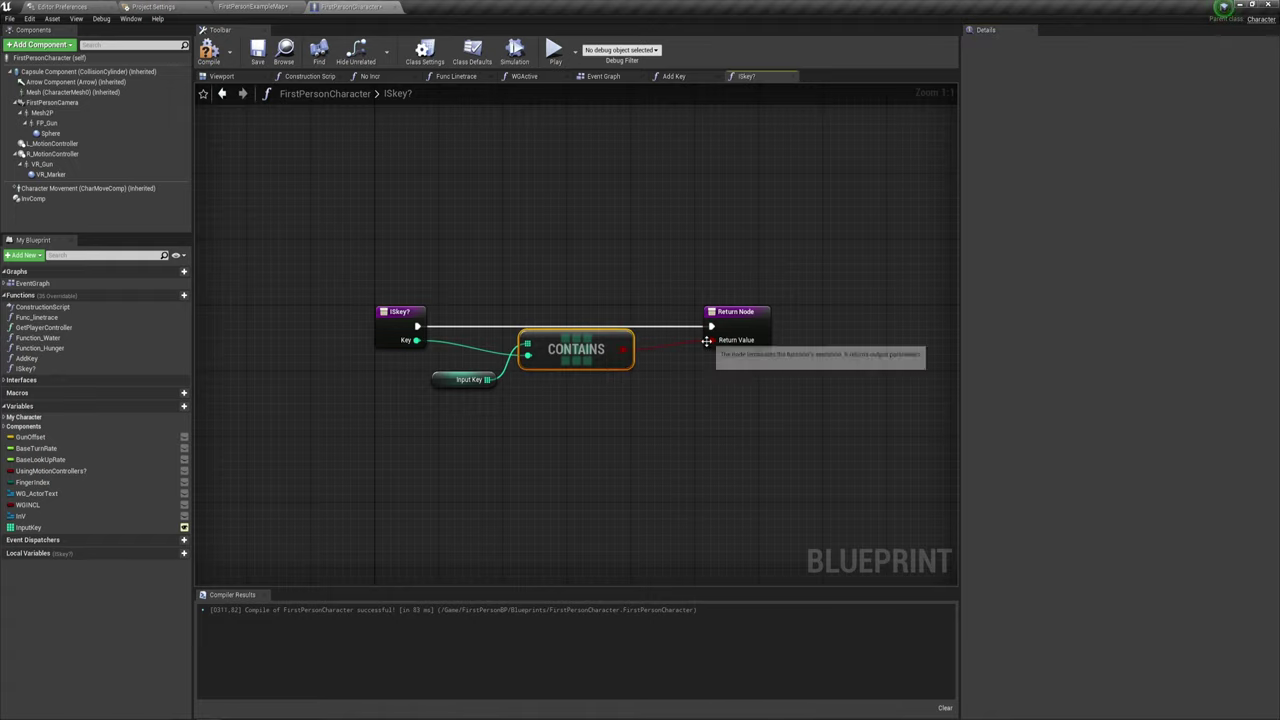
pyautogui.moveTo(706, 399); pyautogui.dragTo(732, 360, button='right')
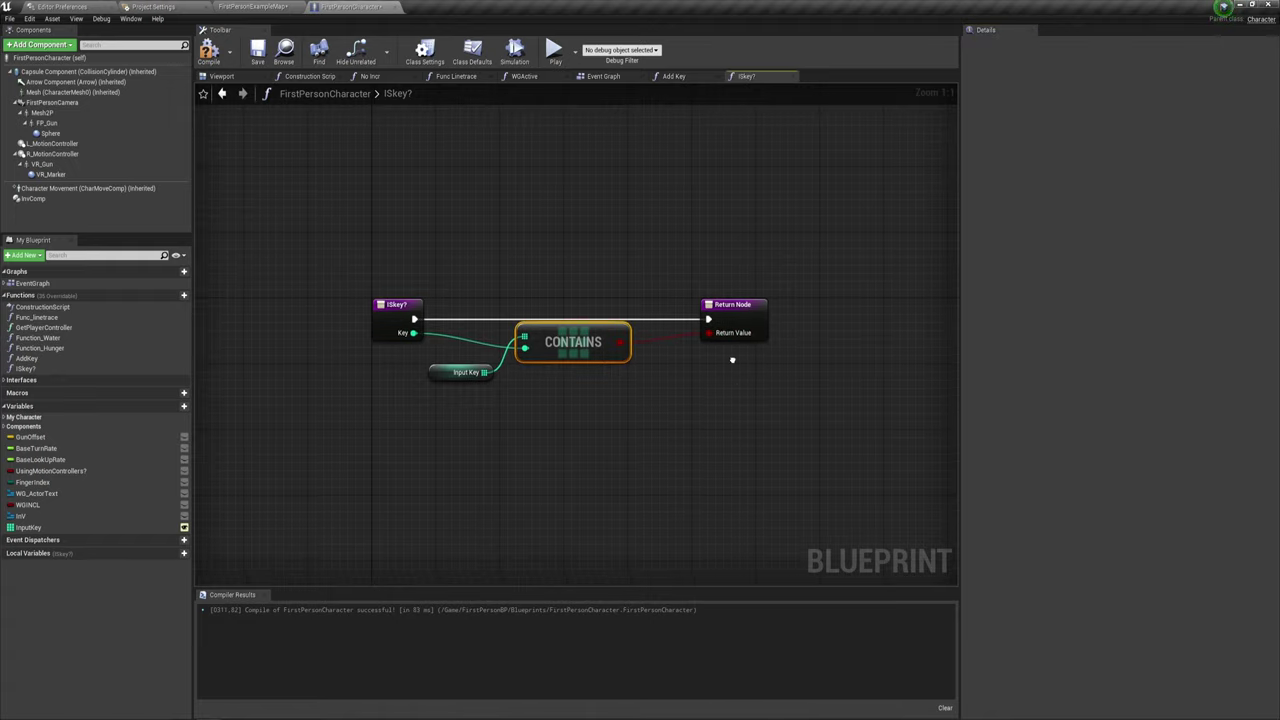
pyautogui.click(216, 58)
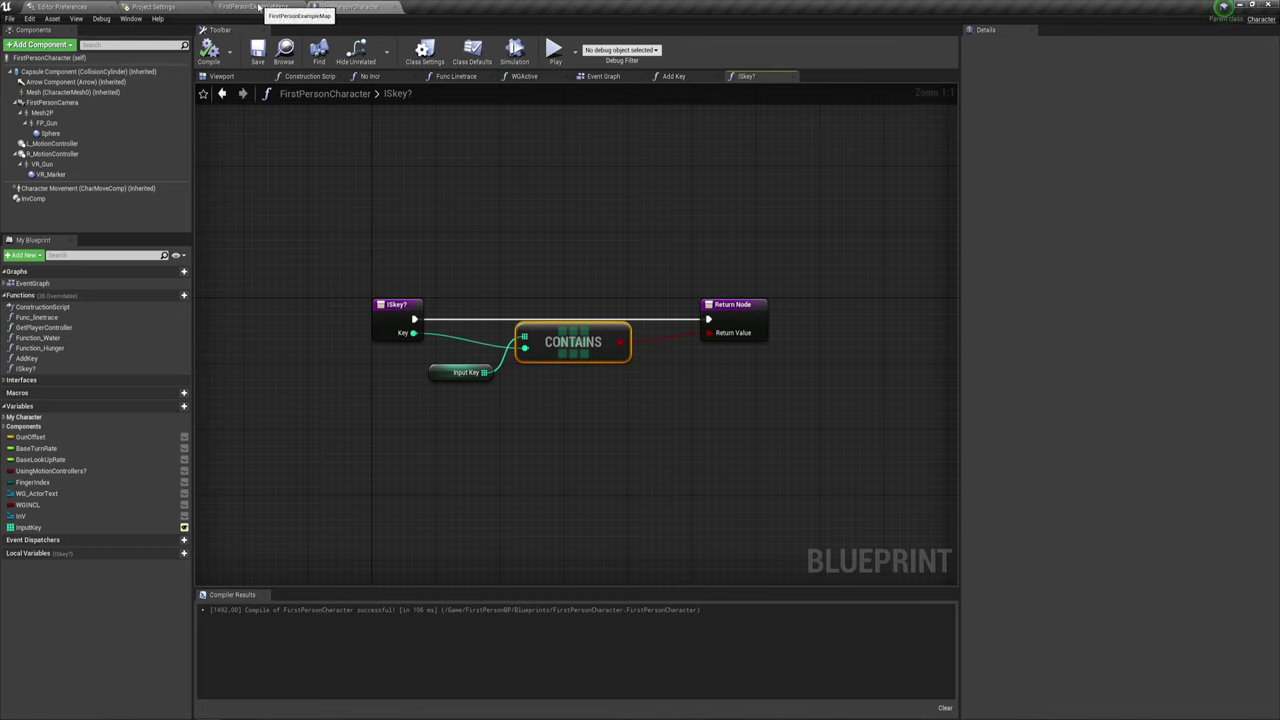
# Delete one card from the yellow cube, then select AC_Card2 and open its AC_Card blueprint.
pyautogui.click(235, 8)
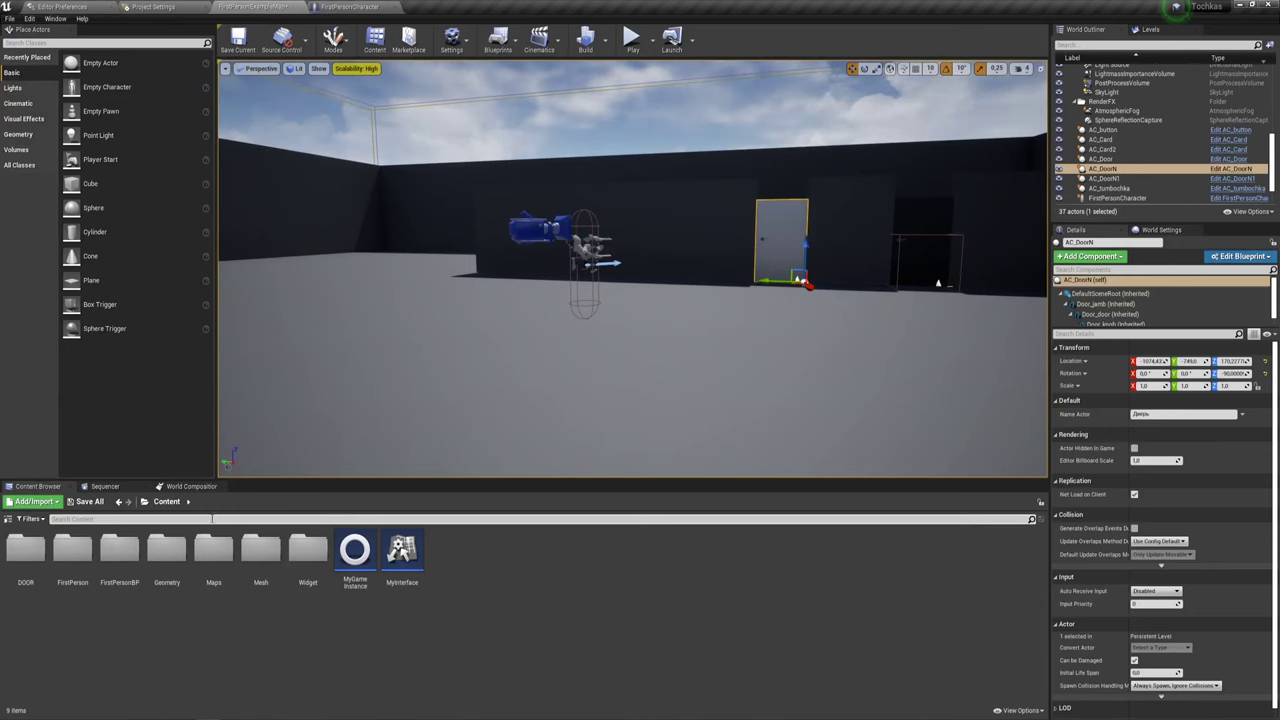
pyautogui.press('f')
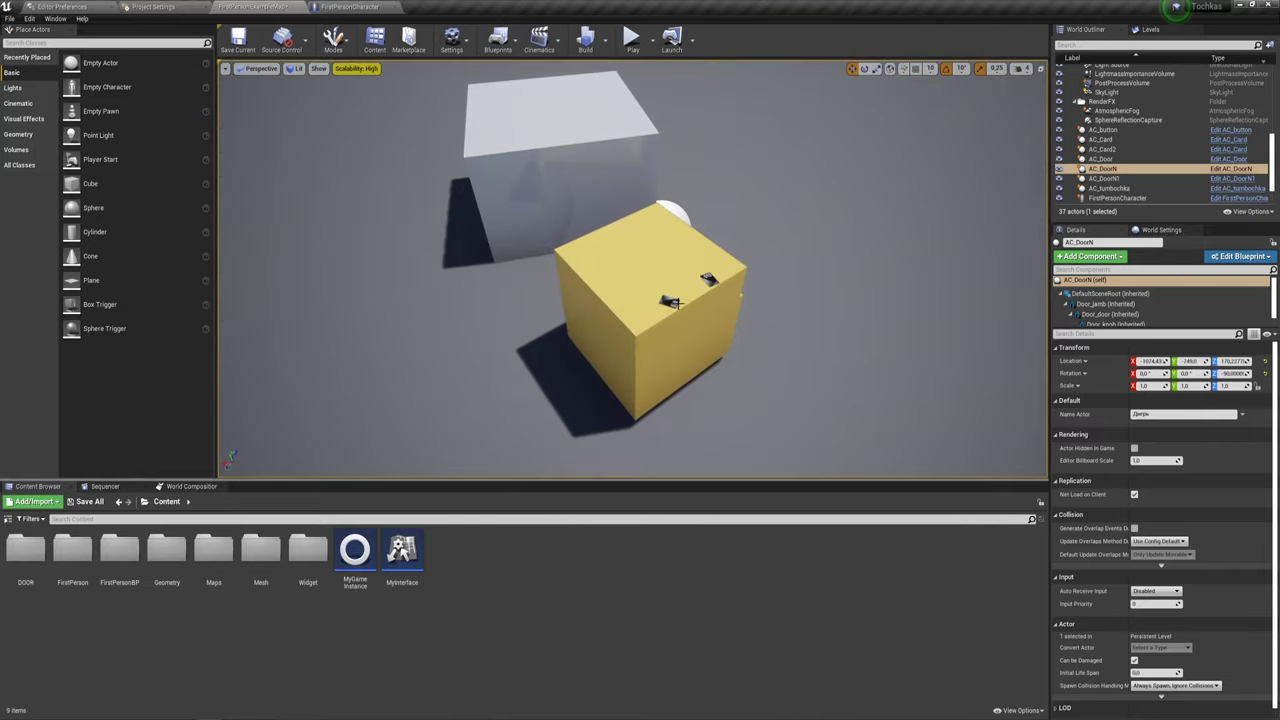
pyautogui.click(670, 301)
pyautogui.press('Delete')
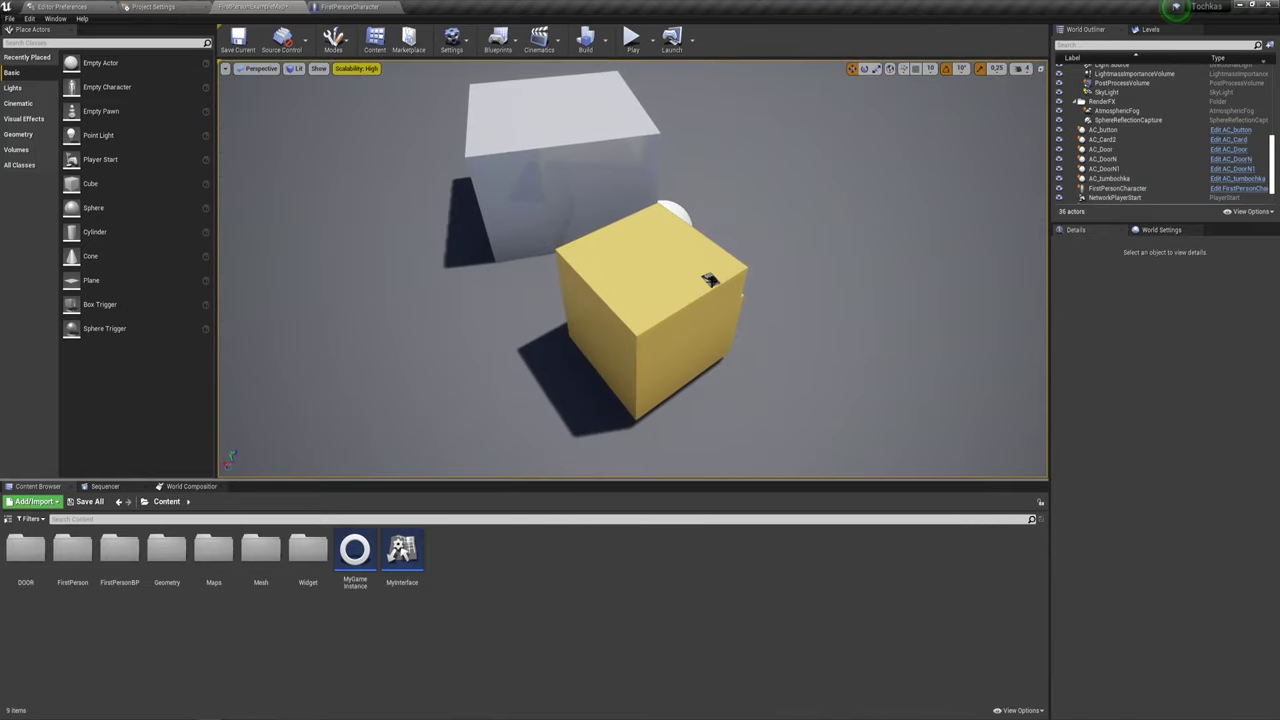
pyautogui.click(708, 280)
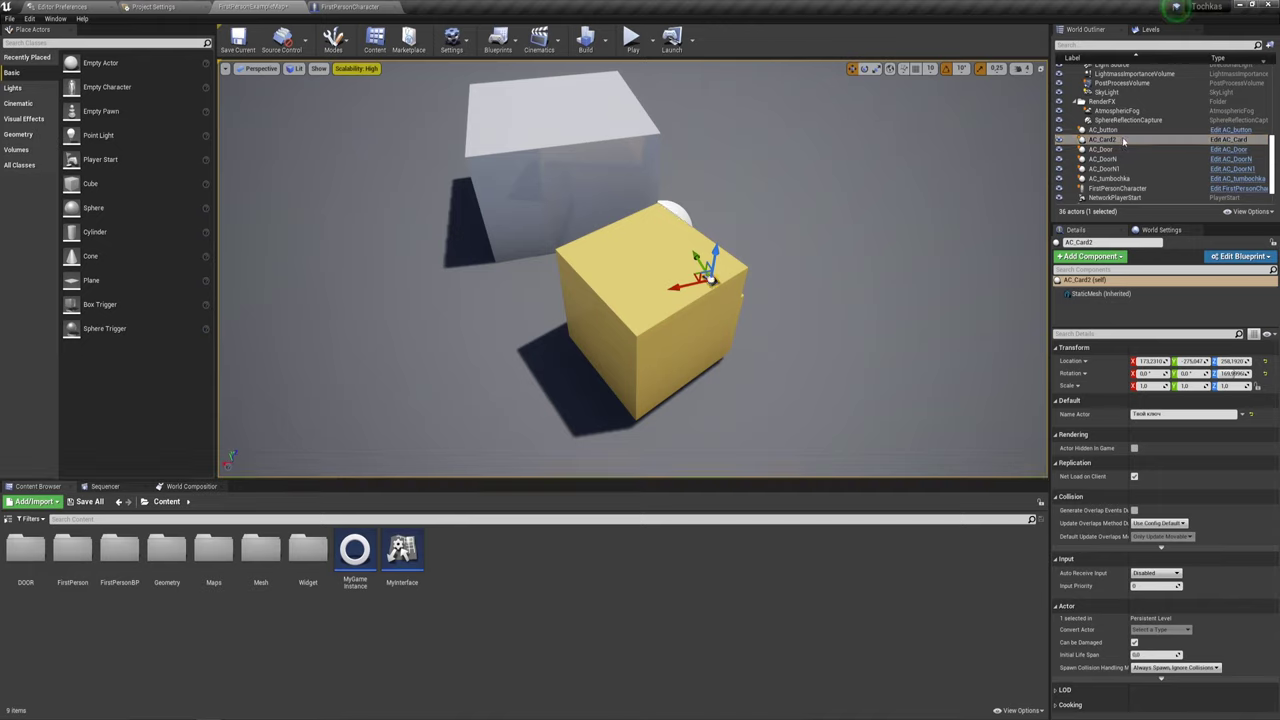
pyautogui.click(1230, 140)
# Pan AC_Card's Event Graph past the Cast and SET nodes down to the Event Active node.
pyautogui.moveTo(527, 314)
pyautogui.mouseDown(button='right')
pyautogui.moveTo(595, 343)
pyautogui.moveTo(505, 339)
pyautogui.mouseUp(button='right')
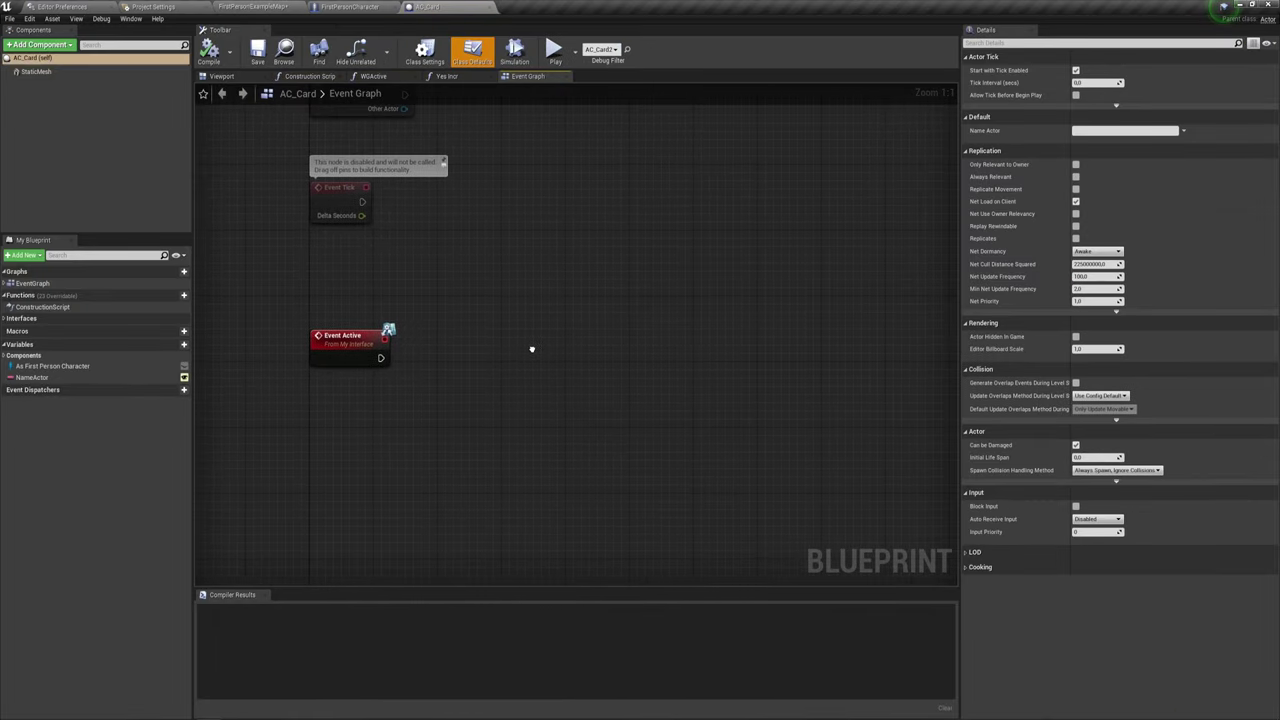
pyautogui.moveTo(252, 282); pyautogui.dragTo(474, 400)
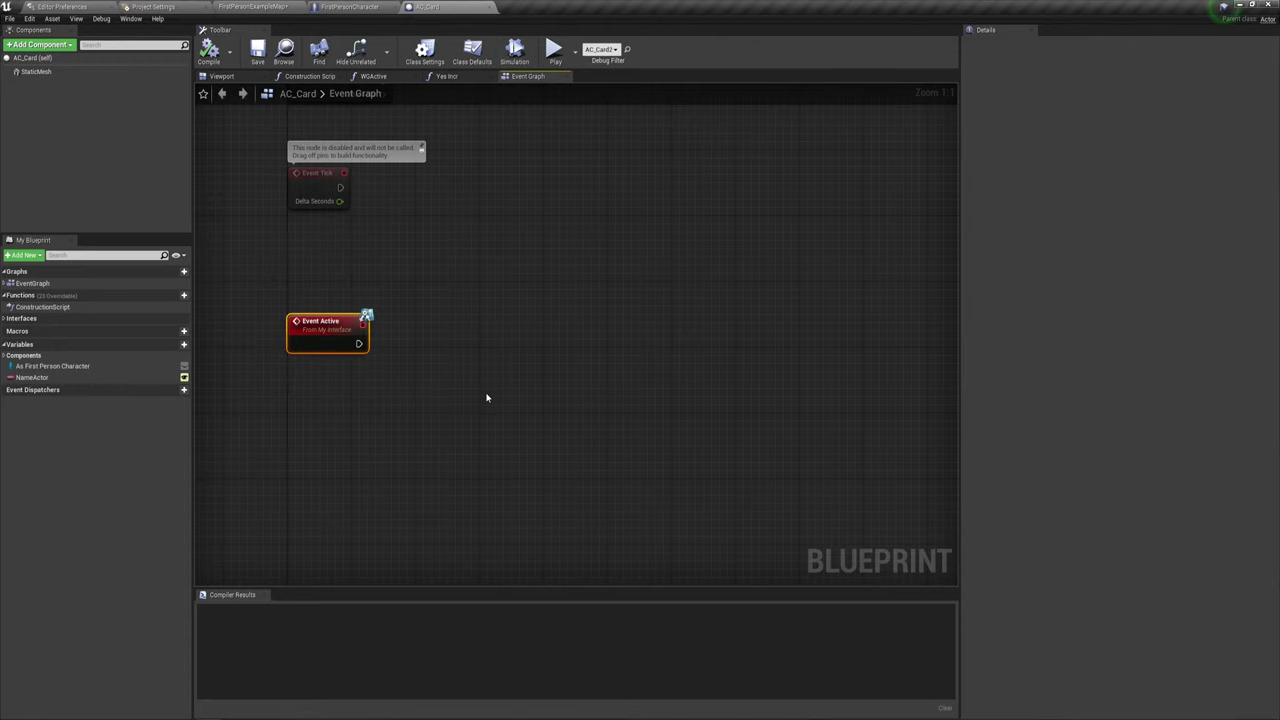
pyautogui.moveTo(486, 397); pyautogui.dragTo(491, 371, button='right')
pyautogui.click(405, 352)
pyautogui.moveTo(405, 352); pyautogui.dragTo(458, 398, button='right')
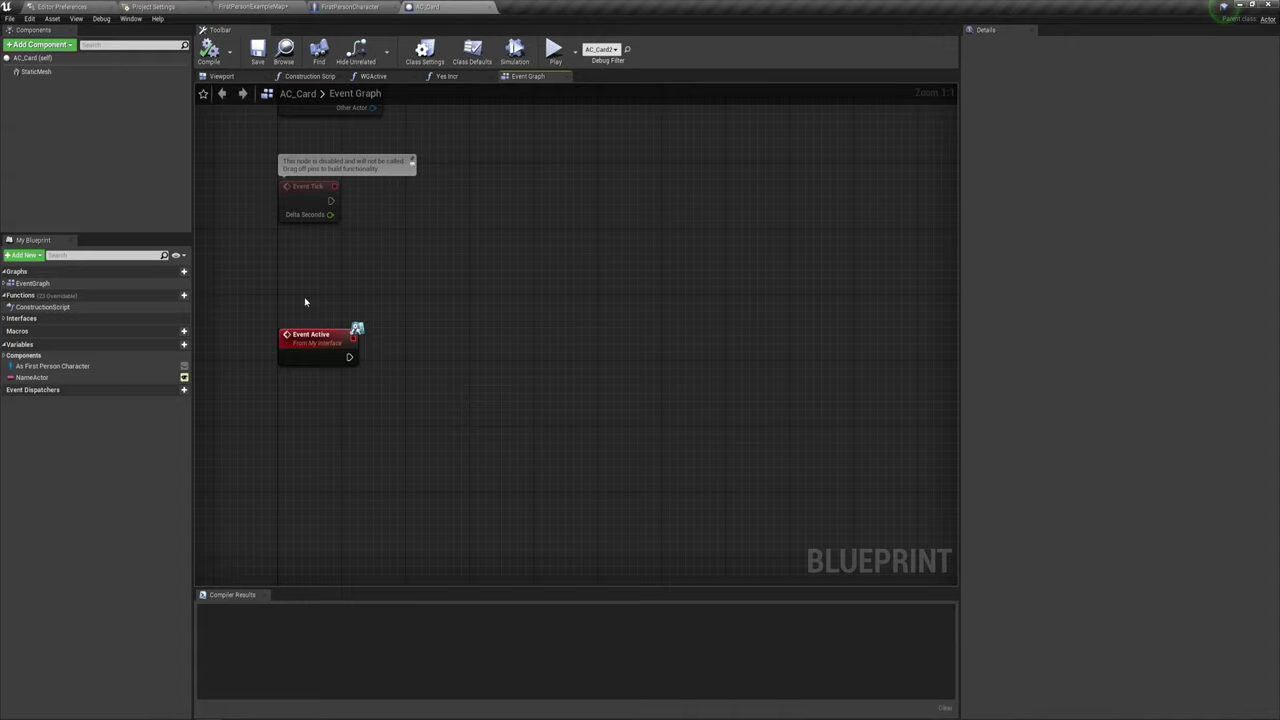
pyautogui.click(5, 318)
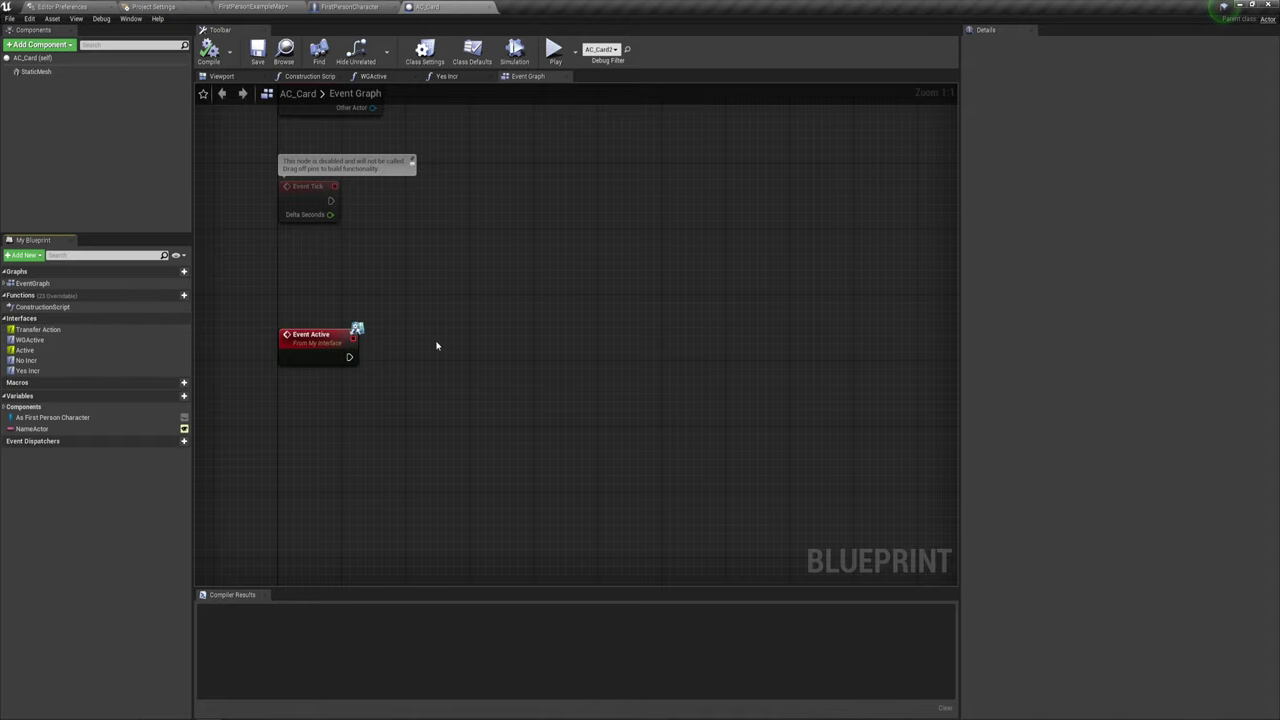
pyautogui.moveTo(253, 386); pyautogui.dragTo(386, 307)
pyautogui.moveTo(426, 360); pyautogui.dragTo(406, 313, button='right')
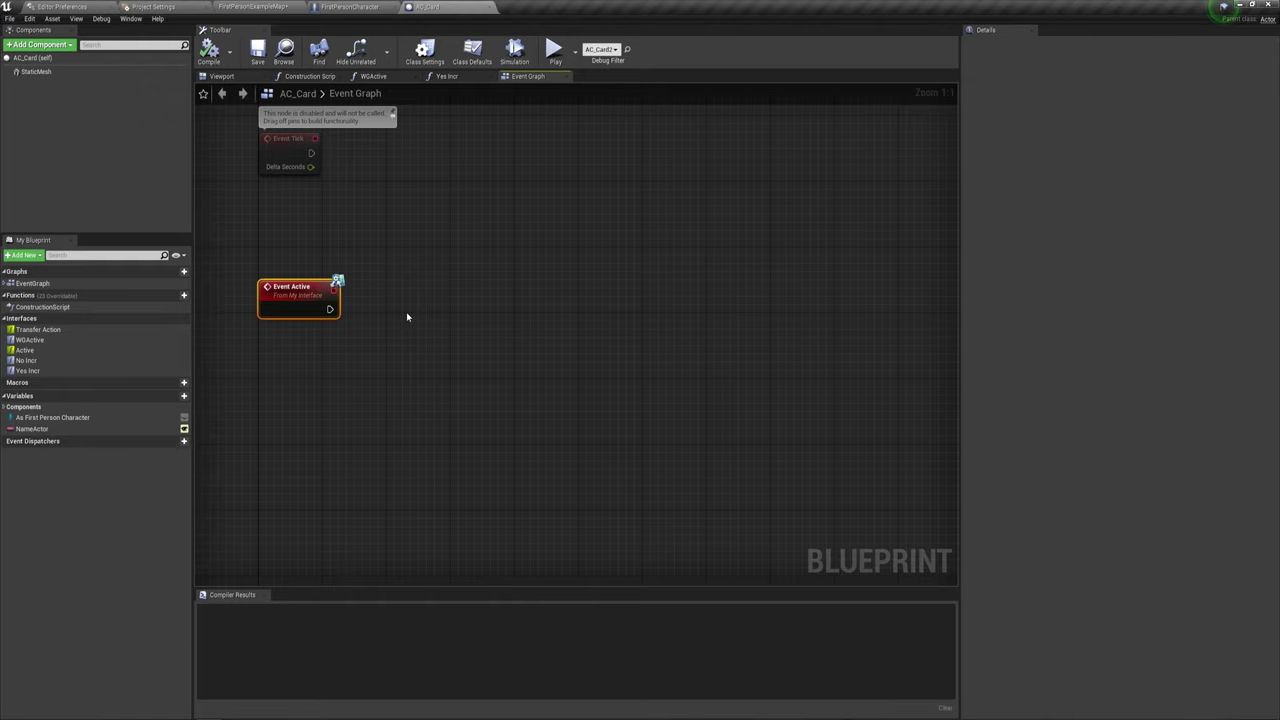
pyautogui.moveTo(406, 317)
pyautogui.mouseDown(button='right')
pyautogui.moveTo(539, 250)
pyautogui.moveTo(499, 284)
pyautogui.mouseUp(button='right')
pyautogui.moveTo(480, 238); pyautogui.dragTo(528, 131)
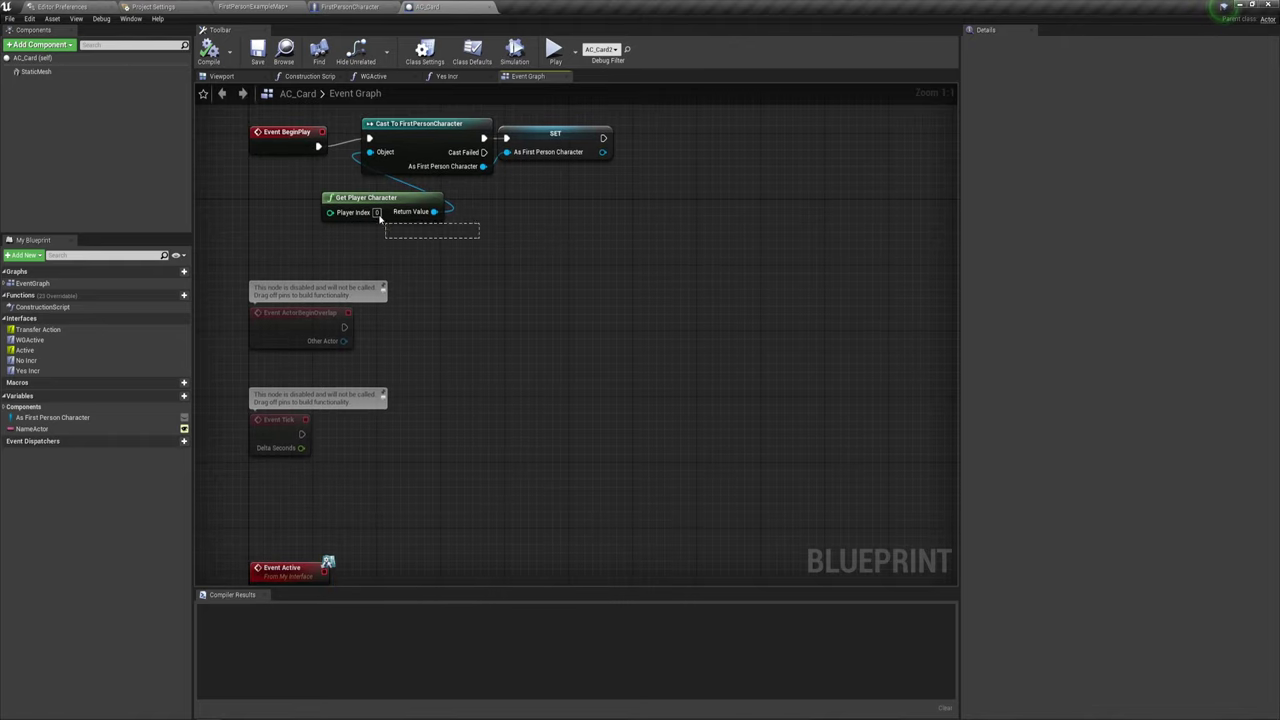
pyautogui.moveTo(497, 286); pyautogui.dragTo(467, 280, button='right')
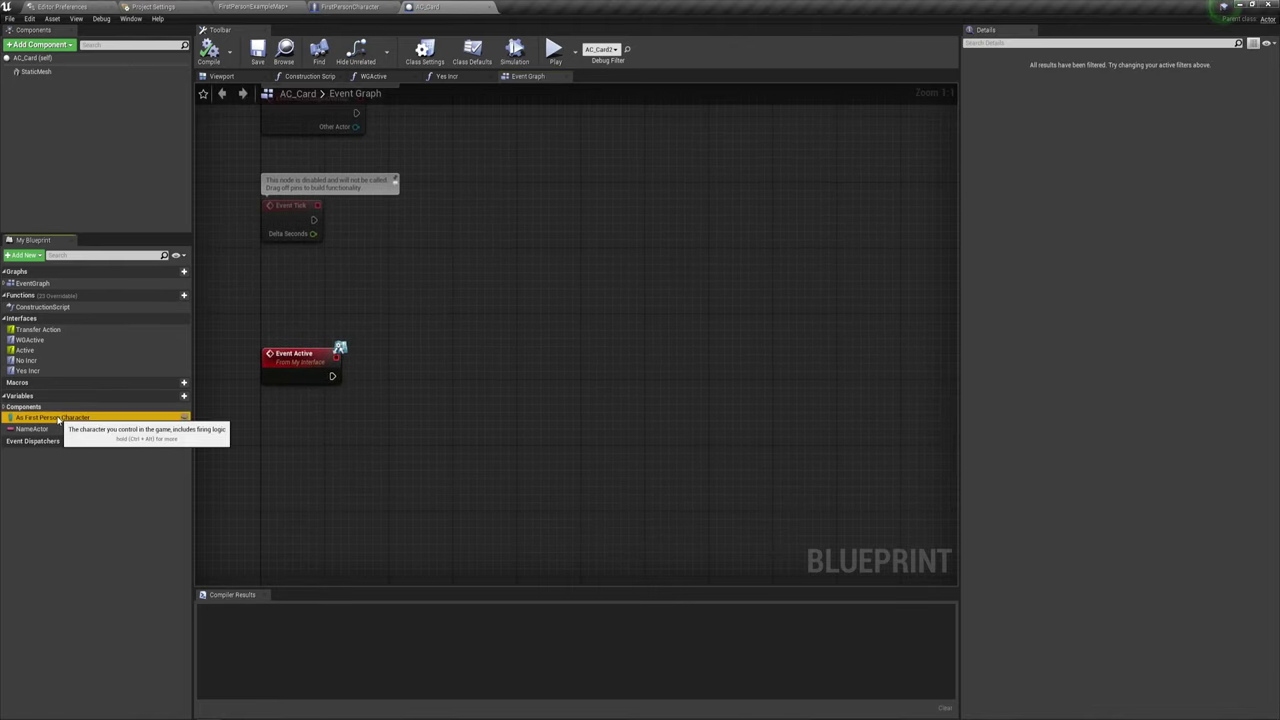
# Place an As First Person Character getter, add Add Key from it, and wire Event Active into Add Key.
pyautogui.moveTo(52, 417)
pyautogui.mouseDown()
pyautogui.moveTo(426, 403)
pyautogui.moveTo(368, 410)
pyautogui.mouseUp()
pyautogui.moveTo(520, 460); pyautogui.dragTo(560, 371, button='right')
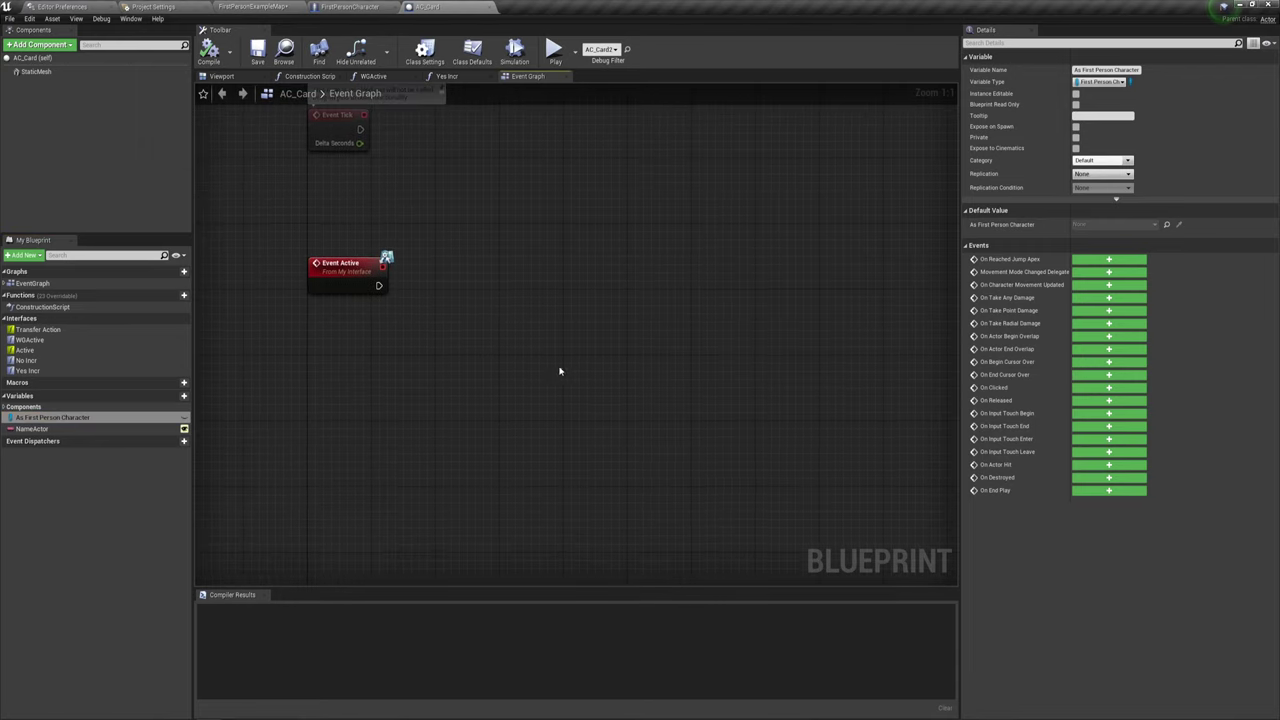
pyautogui.keyDown('ctrl'); pyautogui.moveTo(40, 417); pyautogui.dragTo(390, 335); pyautogui.keyUp('ctrl')
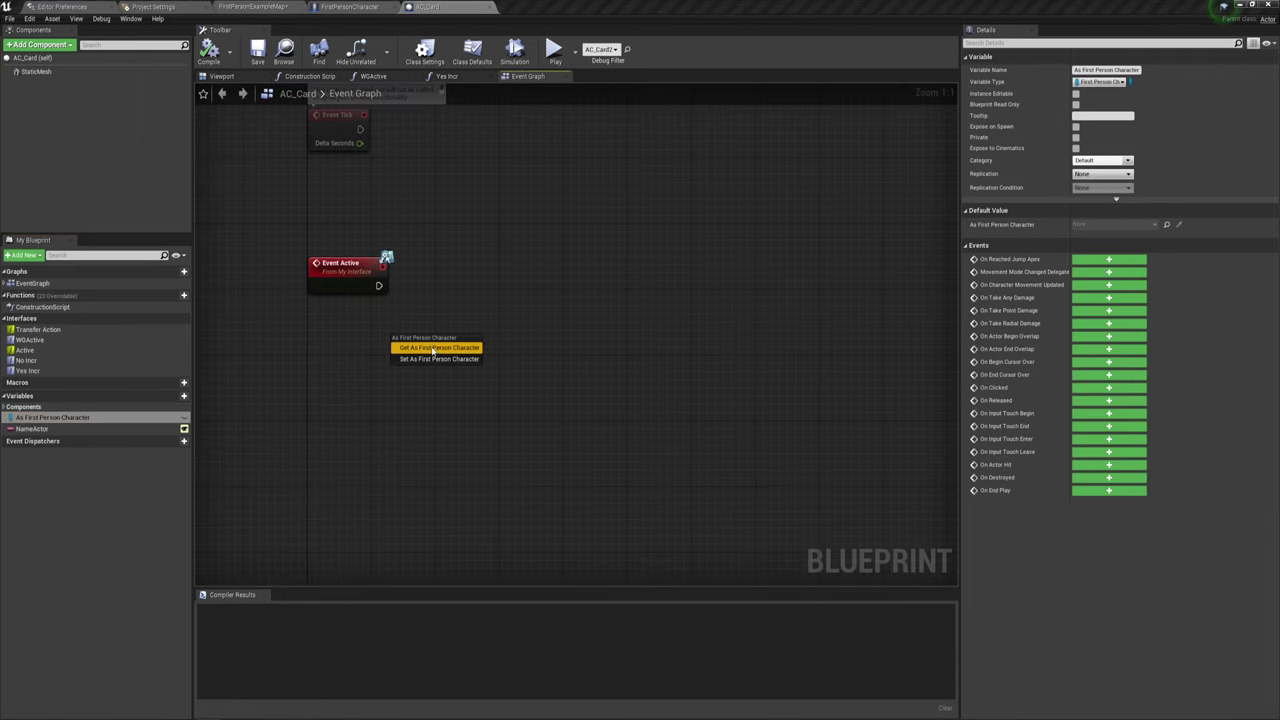
pyautogui.moveTo(471, 339); pyautogui.dragTo(489, 270)
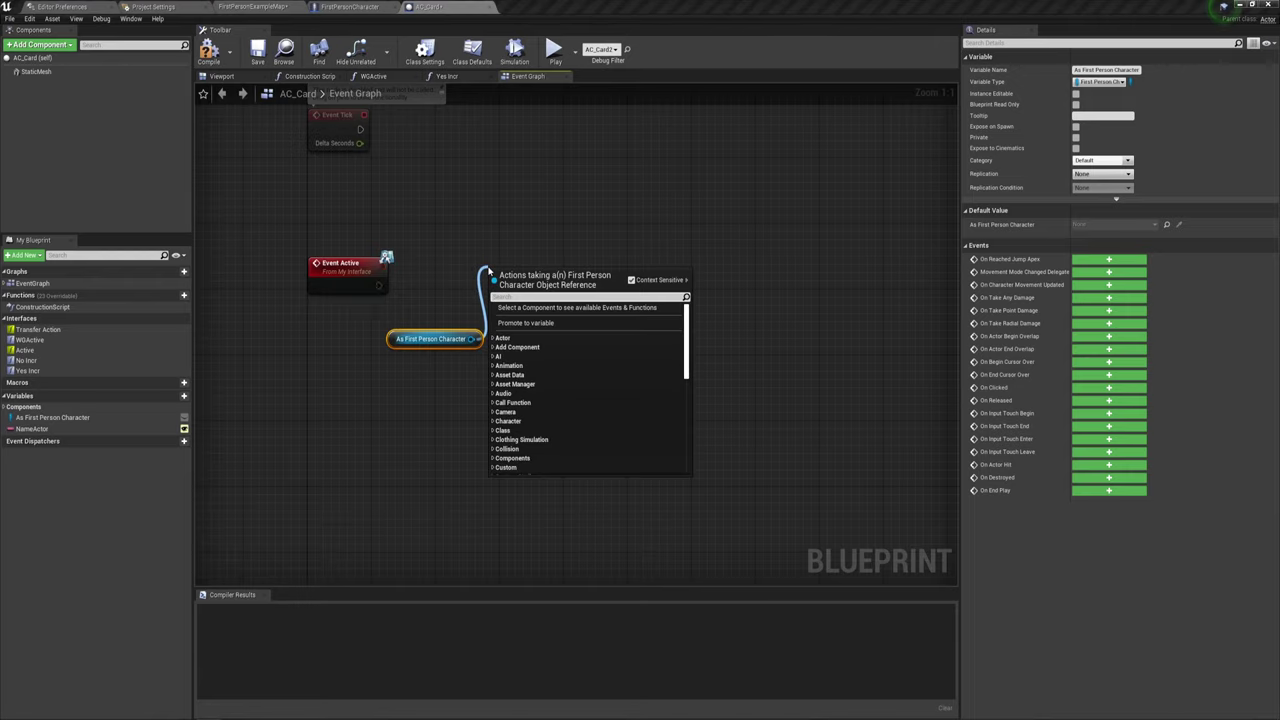
pyautogui.write('add')
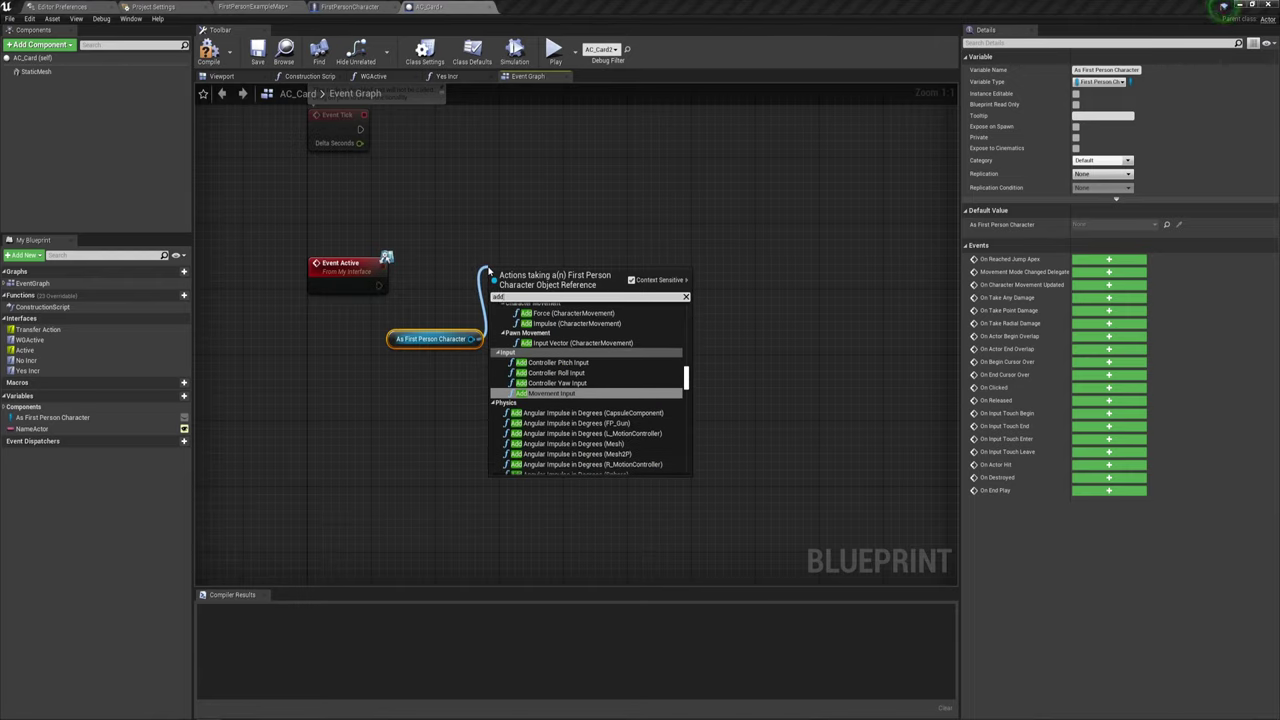
pyautogui.write('ke')
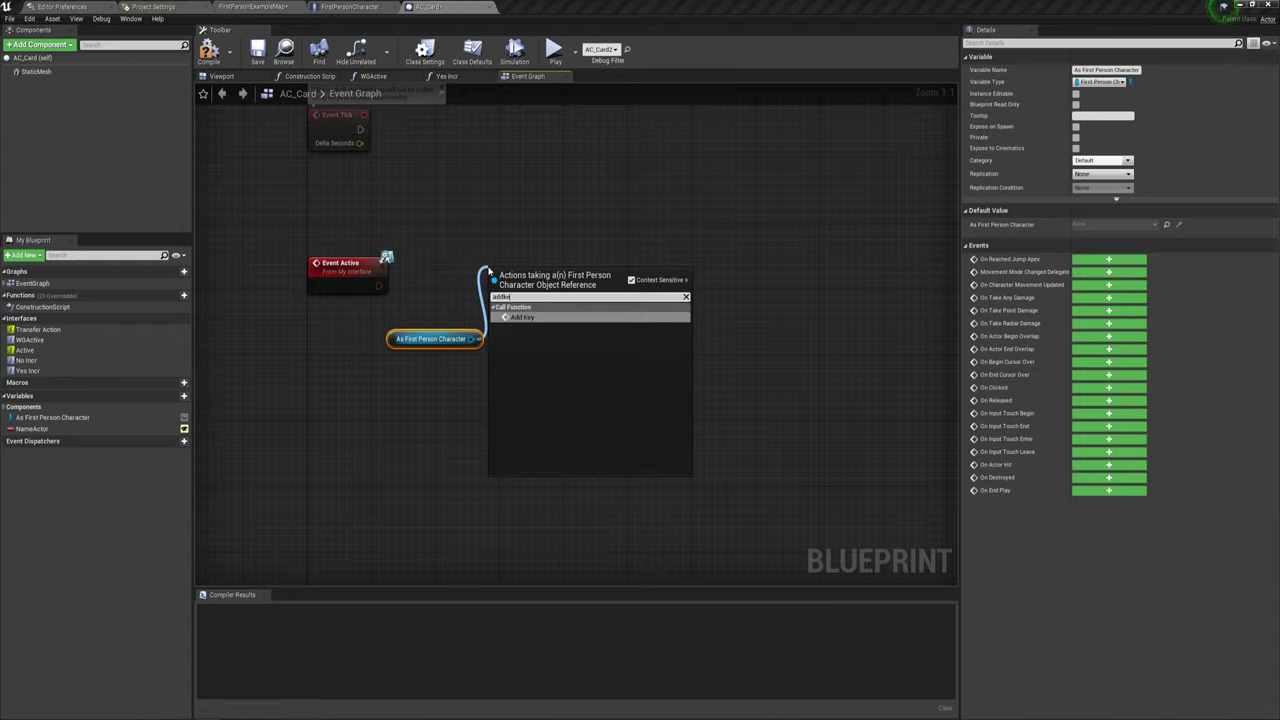
pyautogui.click(520, 317)
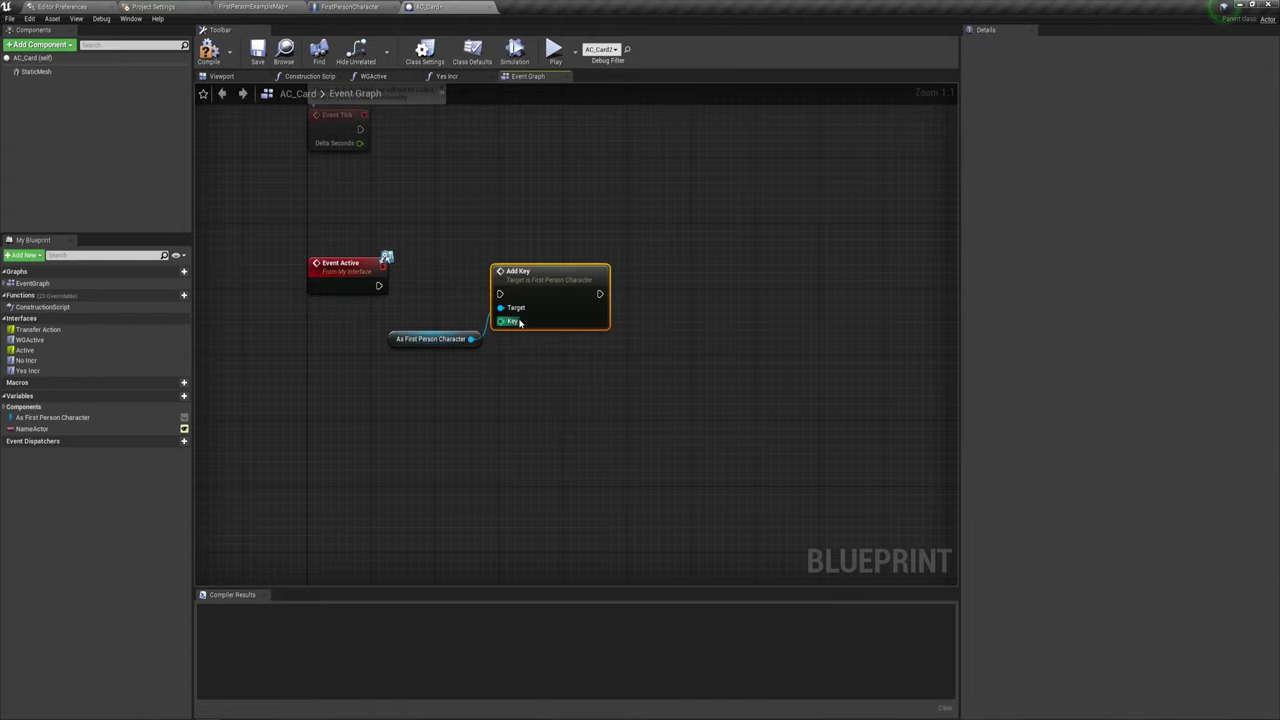
pyautogui.moveTo(545, 271); pyautogui.dragTo(561, 263)
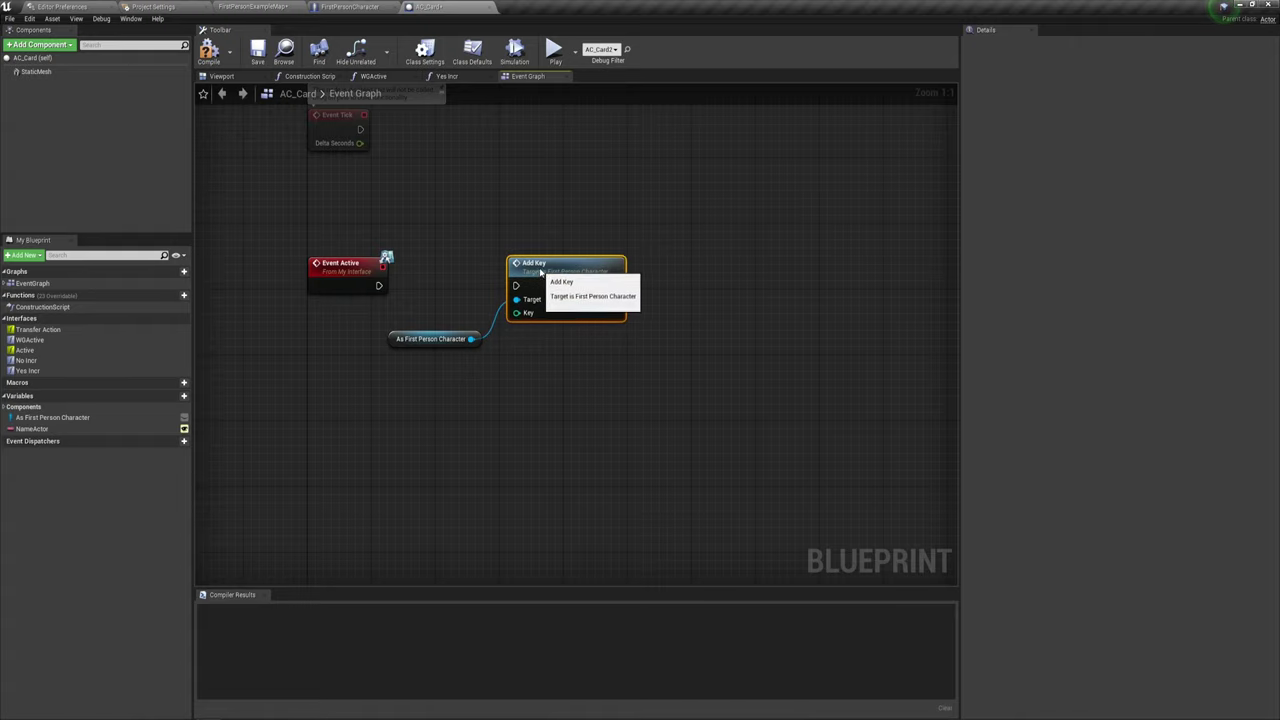
pyautogui.moveTo(379, 286); pyautogui.dragTo(517, 288)
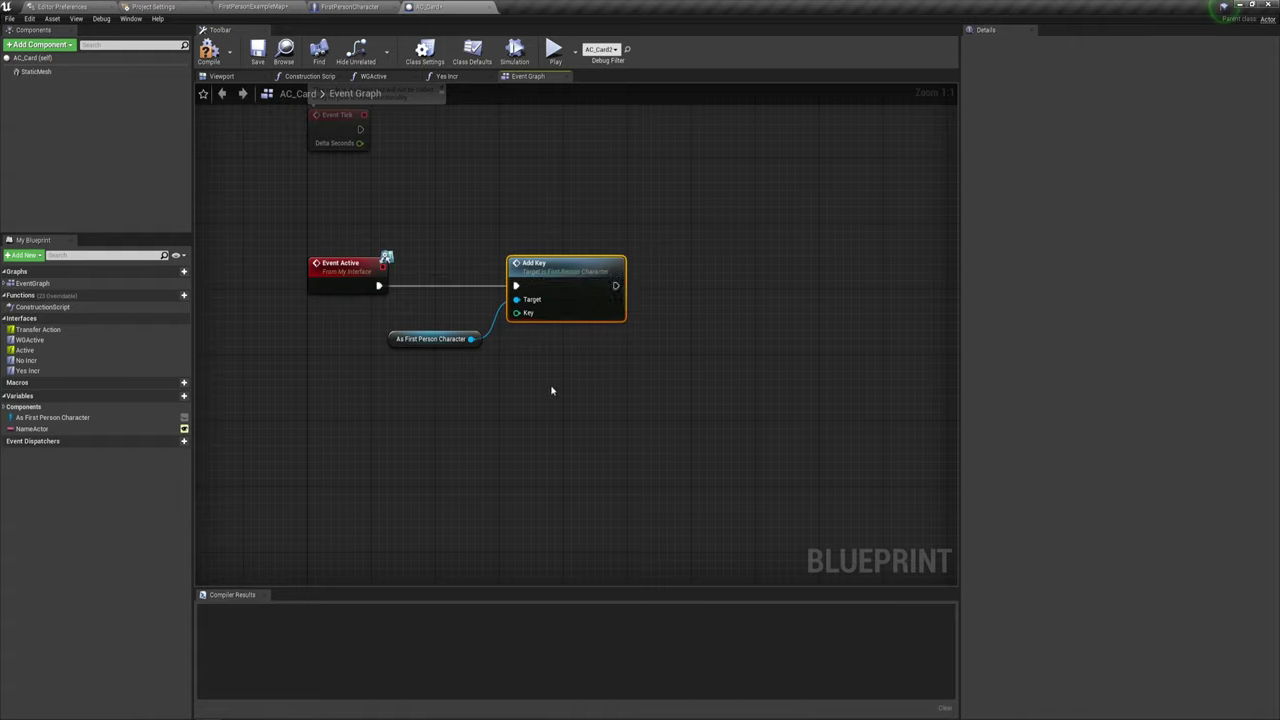
pyautogui.moveTo(425, 352); pyautogui.dragTo(451, 331, button='right')
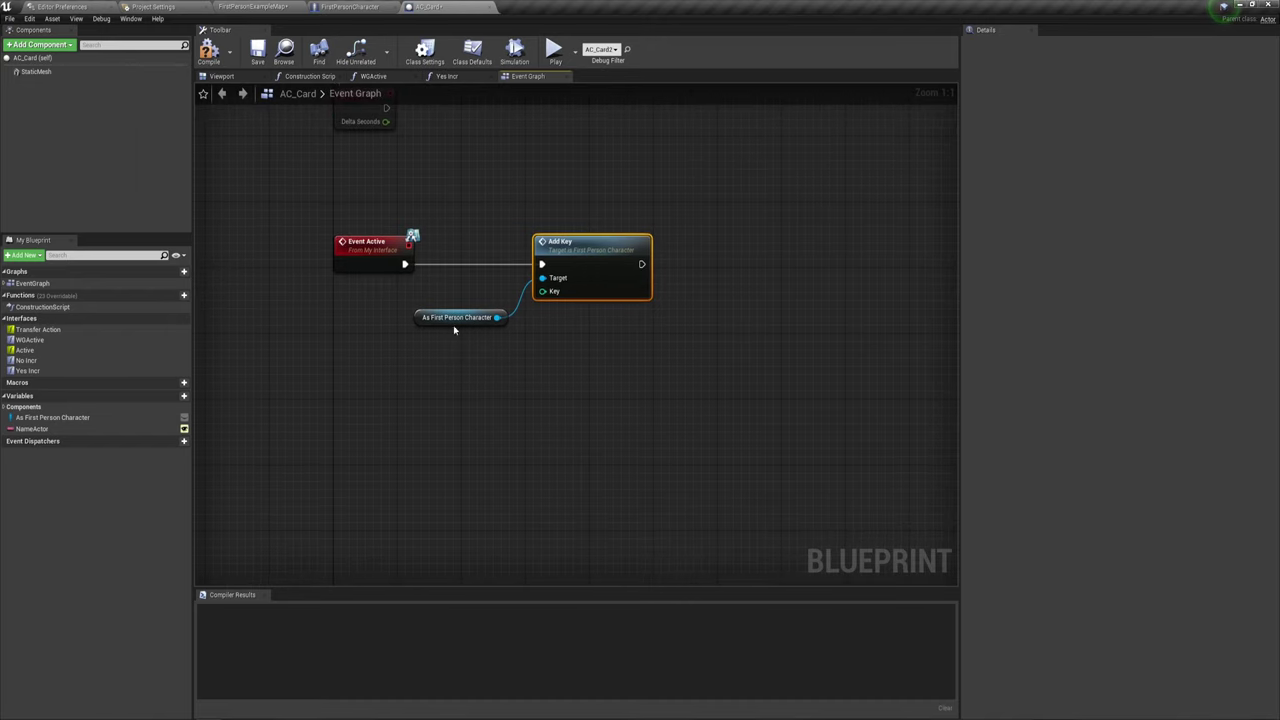
pyautogui.click(444, 310)
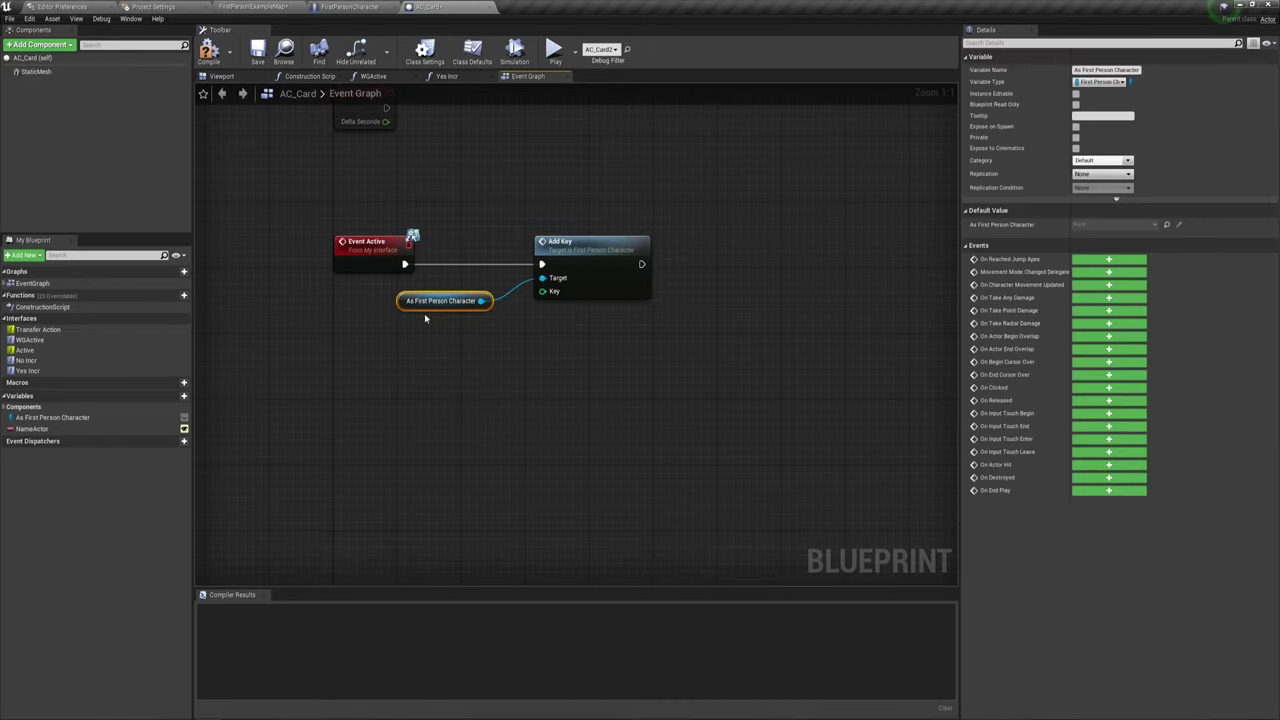
# Add an Integer variable KEY, connect it to Add Key's Key pin, set its default and compile.
pyautogui.click(178, 398)
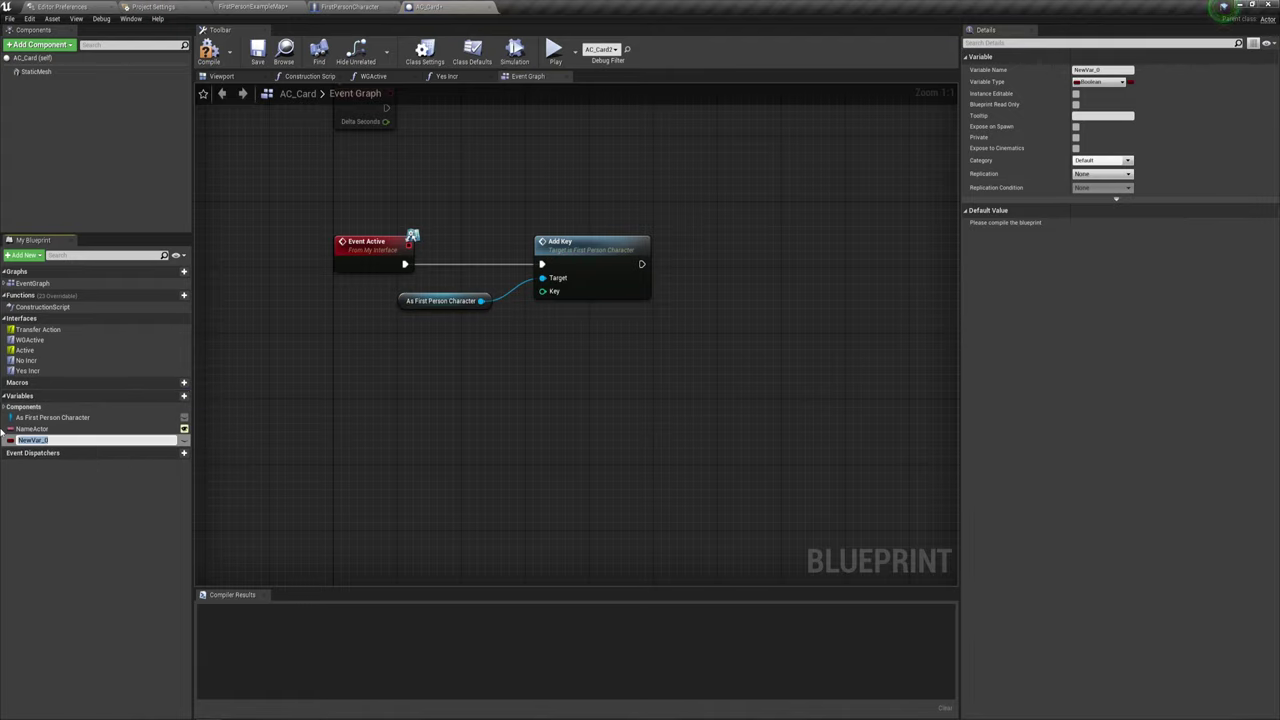
pyautogui.write('b')
pyautogui.press('Return')
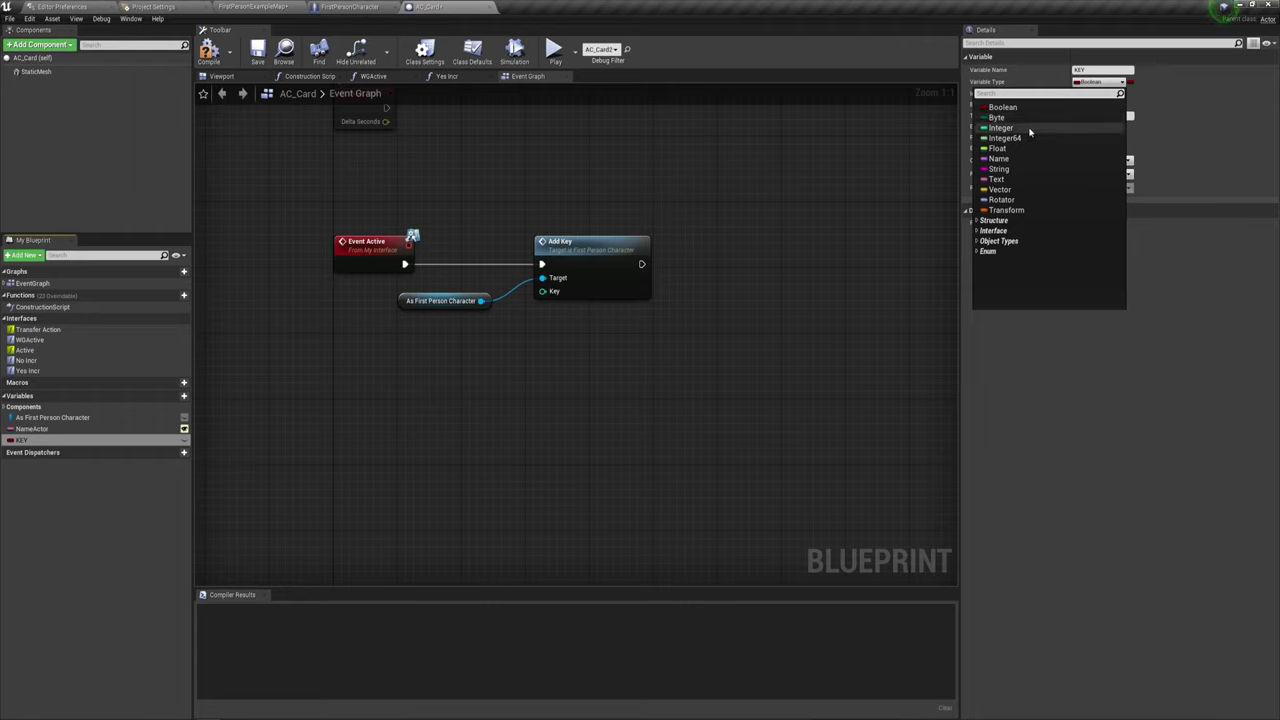
pyautogui.click(1015, 128)
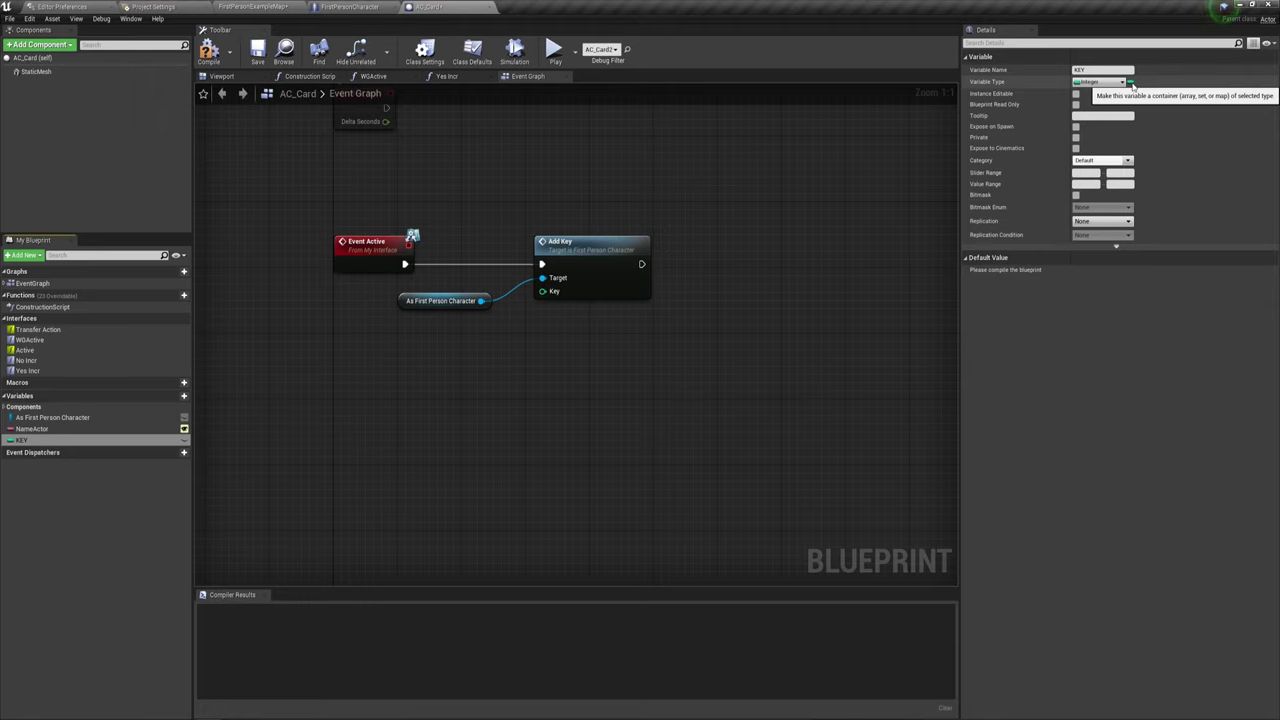
pyautogui.click(208, 50)
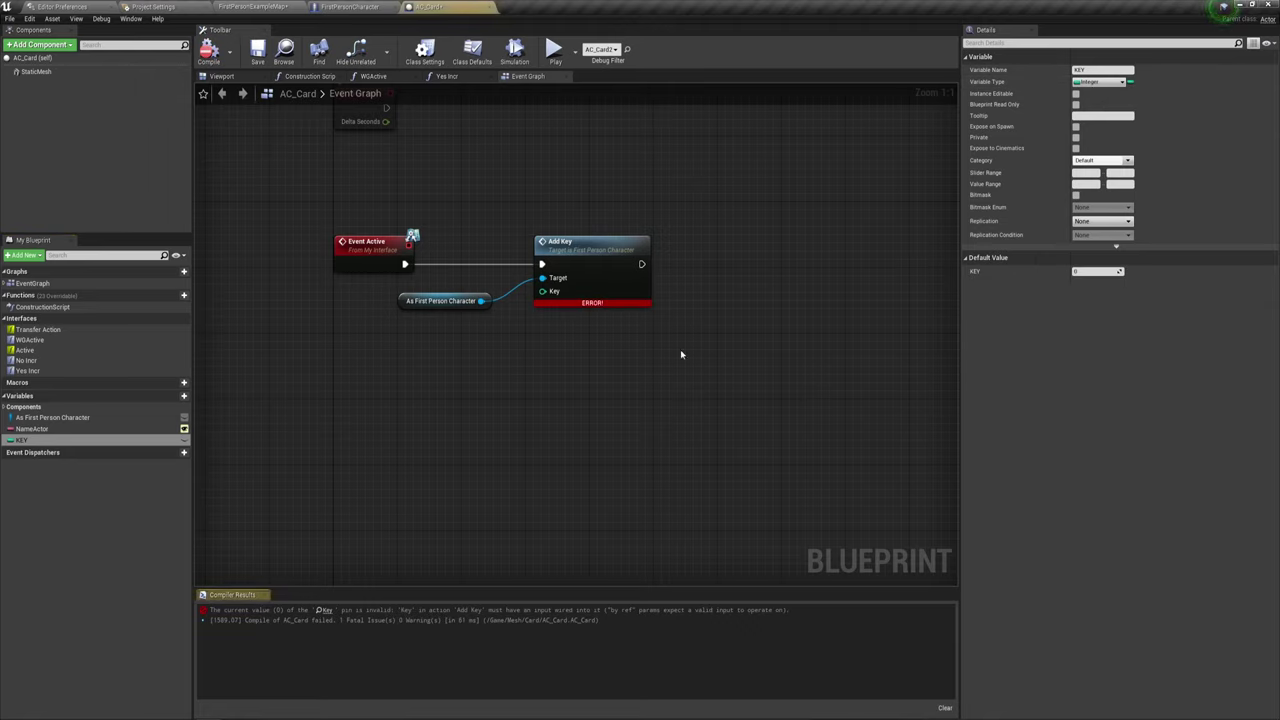
pyautogui.click(38, 442)
pyautogui.moveTo(423, 323); pyautogui.dragTo(542, 291)
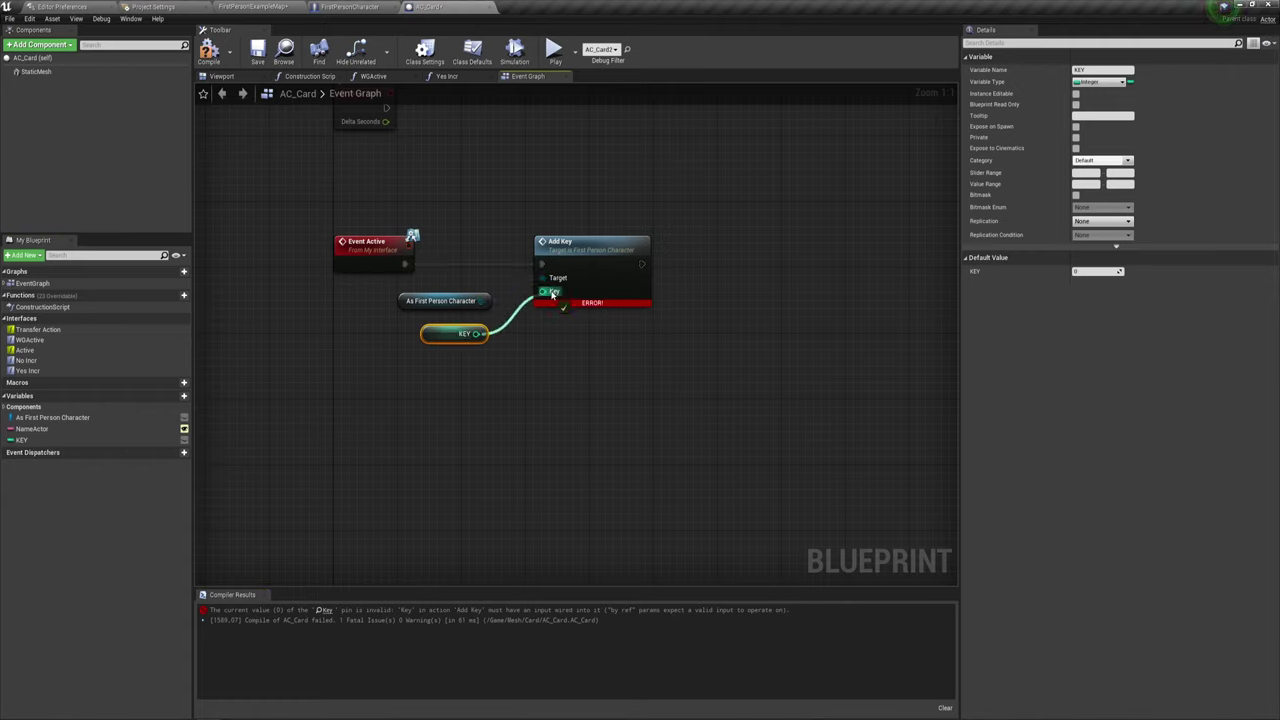
pyautogui.click(1088, 270)
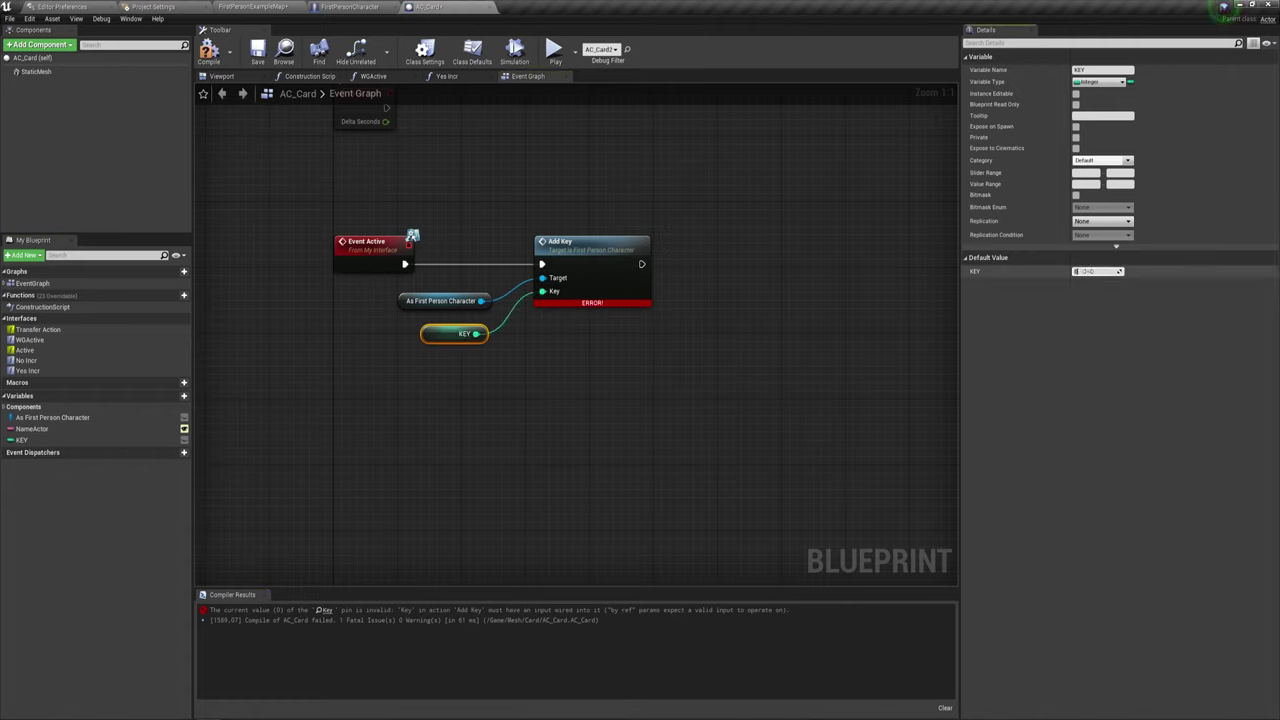
pyautogui.press('Return')
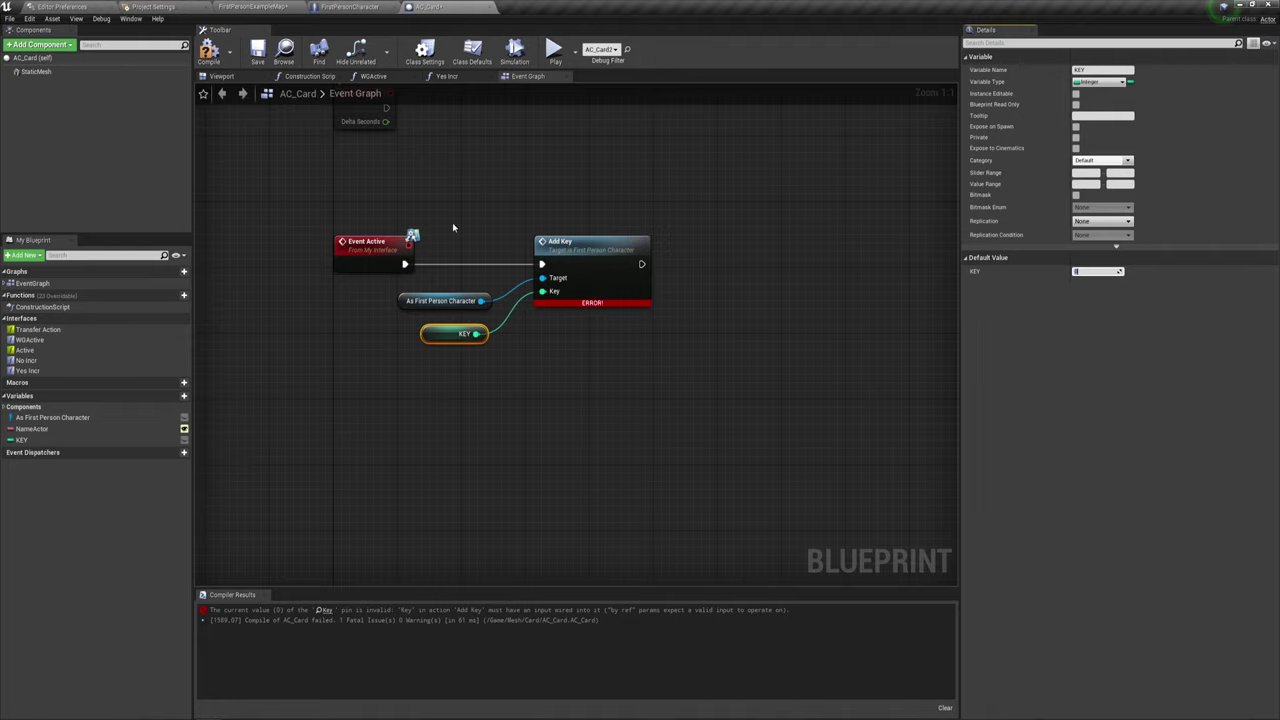
pyautogui.click(209, 52)
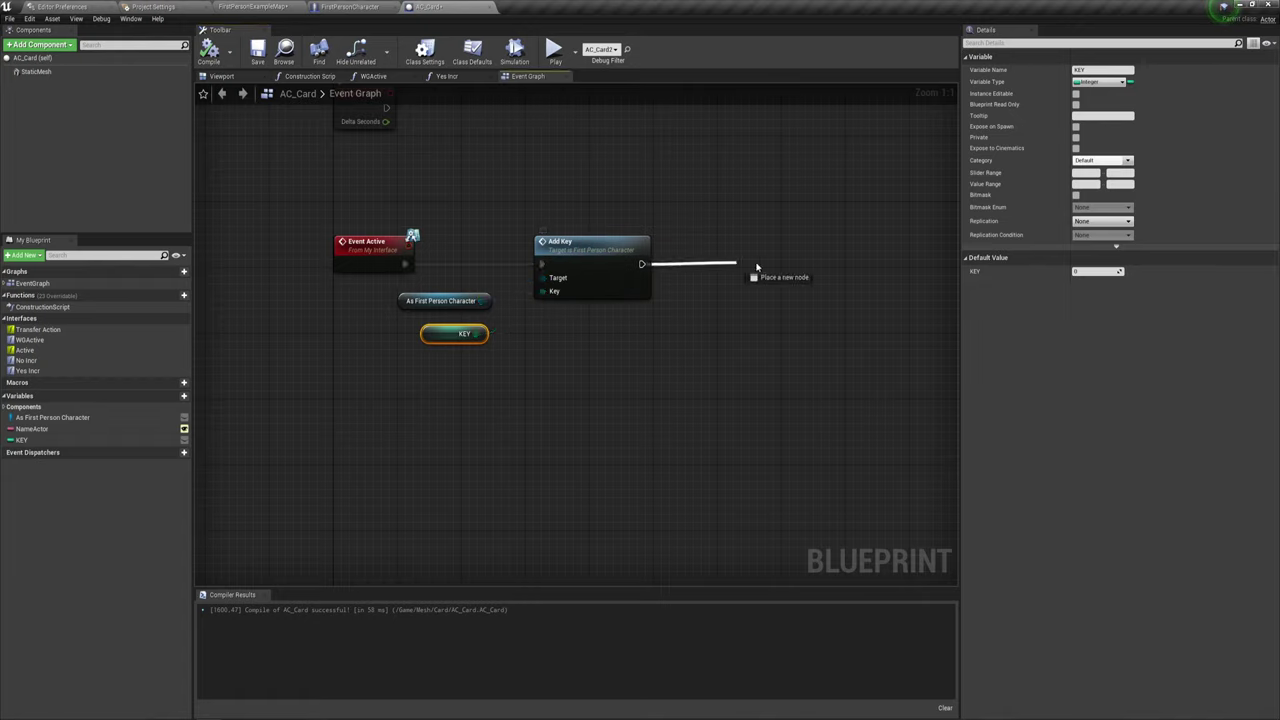
# Add DestroyActor after Add Key, recompile, and switch to FirstPersonCharacter.
pyautogui.moveTo(641, 264); pyautogui.dragTo(690, 266)
pyautogui.write('de')
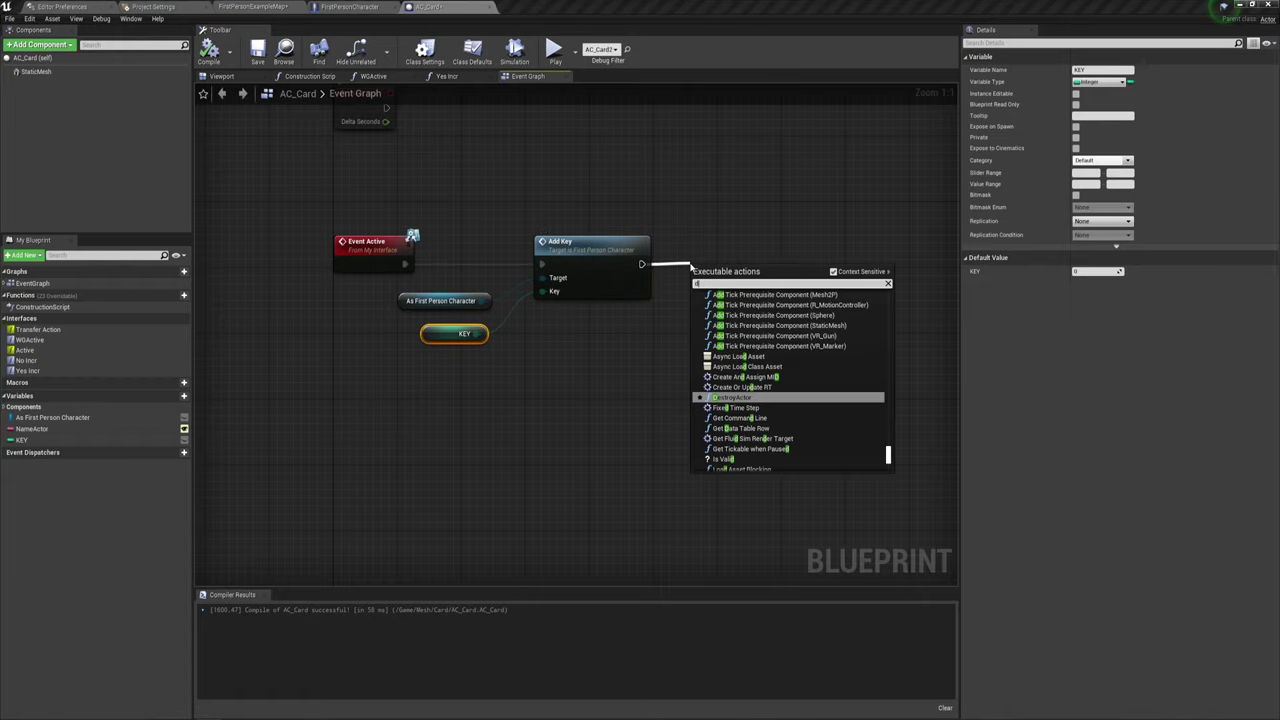
pyautogui.press('Return')
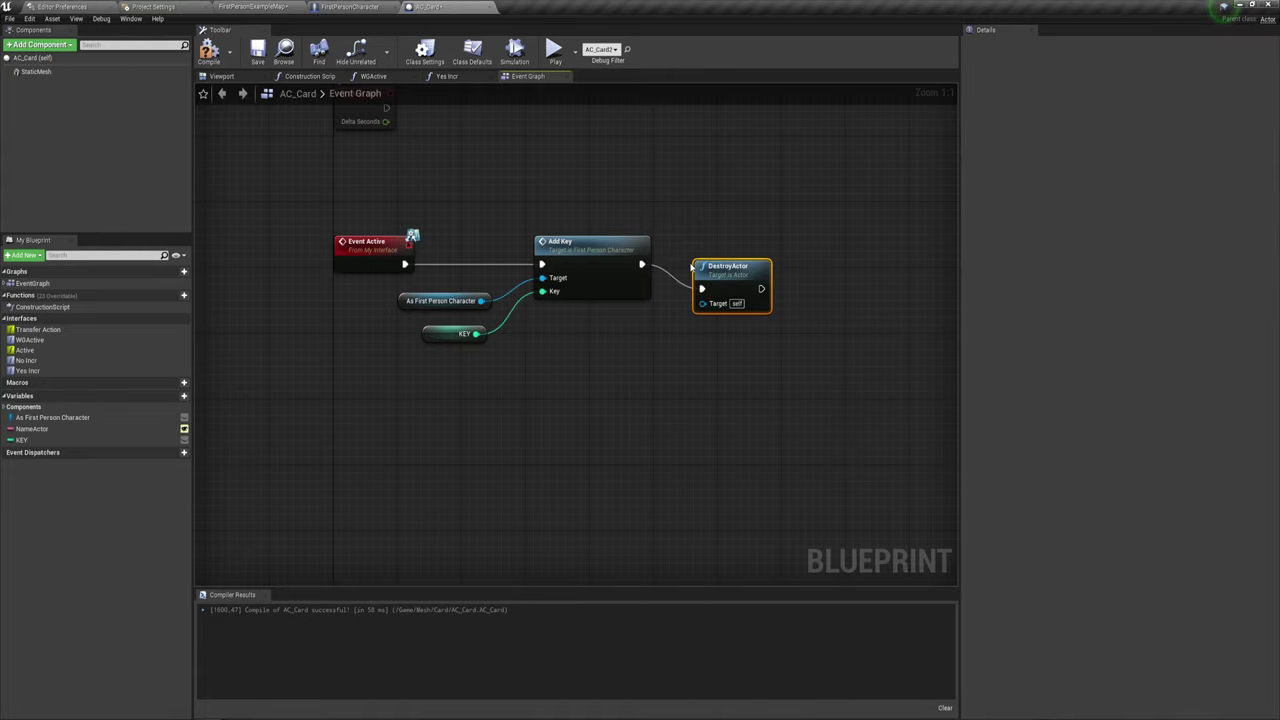
pyautogui.moveTo(693, 272); pyautogui.dragTo(670, 248)
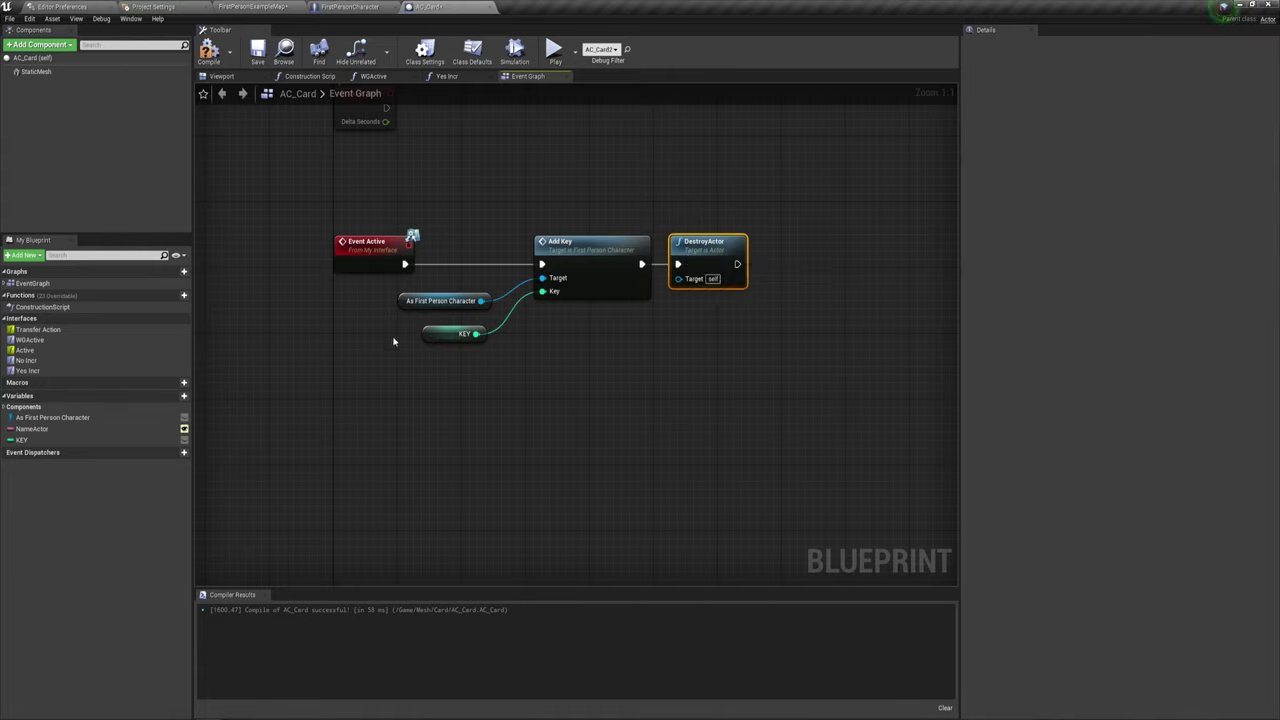
pyautogui.click(208, 52)
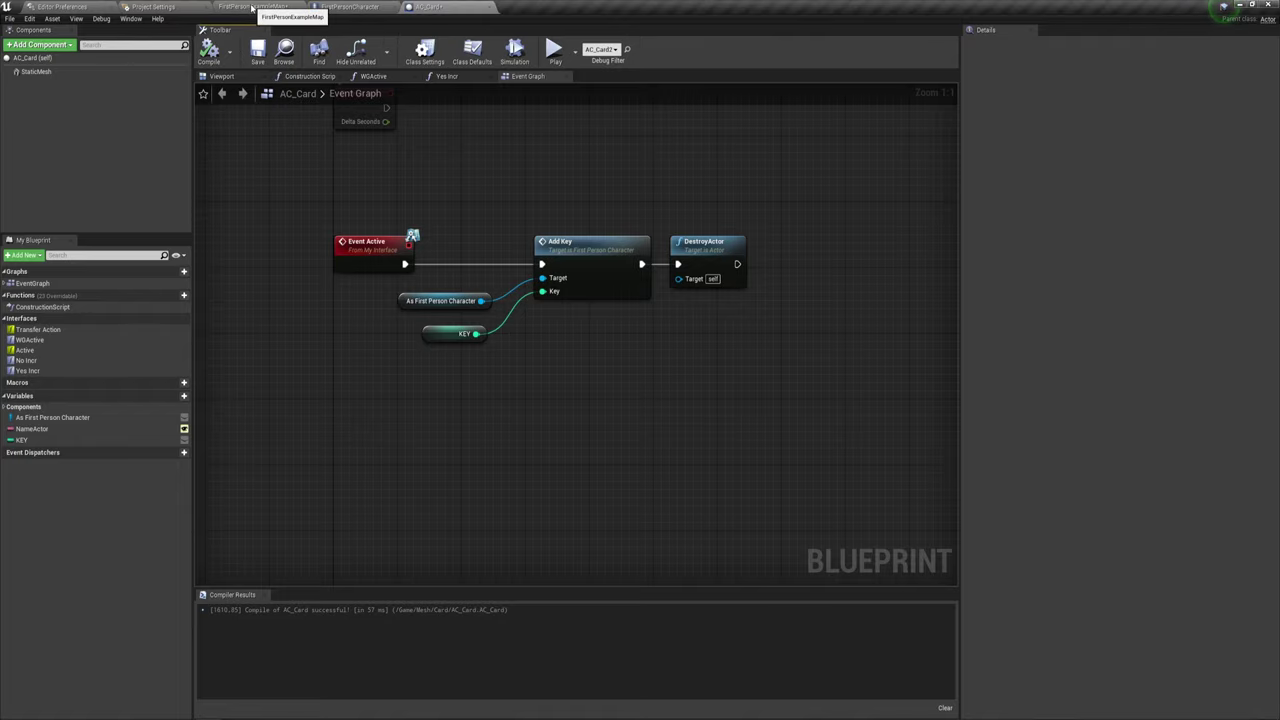
pyautogui.click(350, 7)
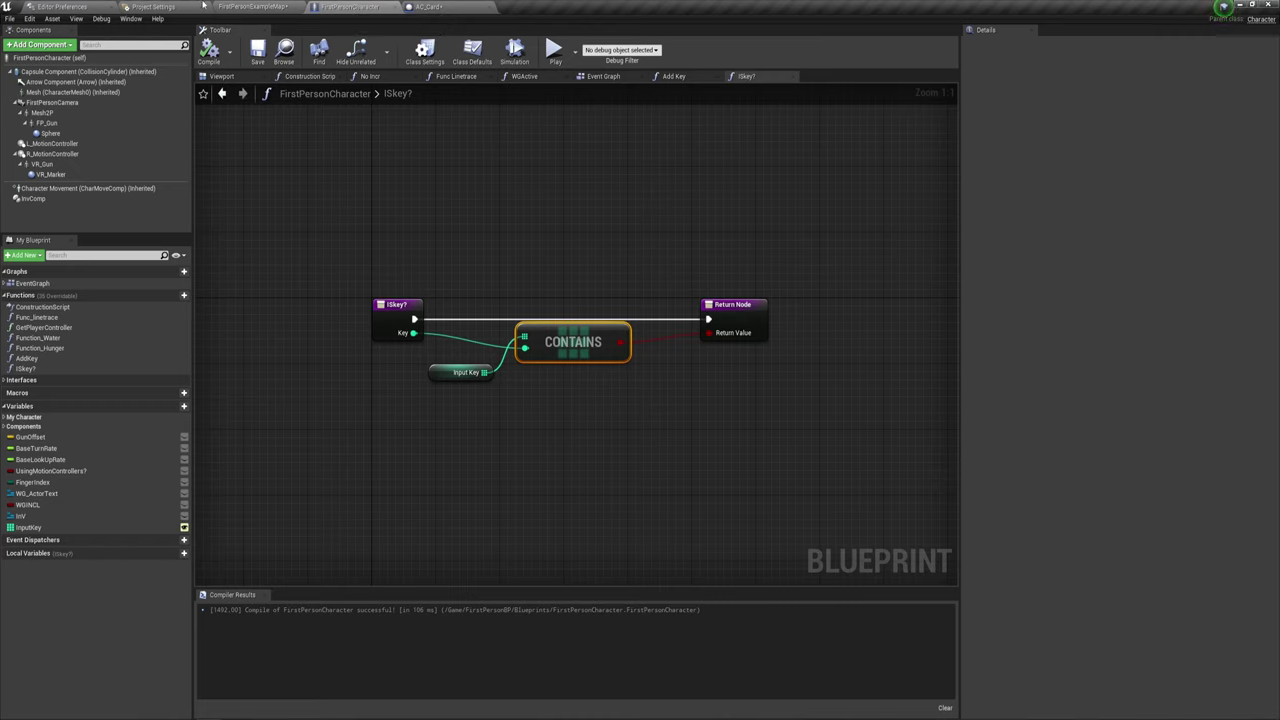
# Select the AC_DoorN door in the level and open its blueprint's Event Graph.
pyautogui.click(252, 7)
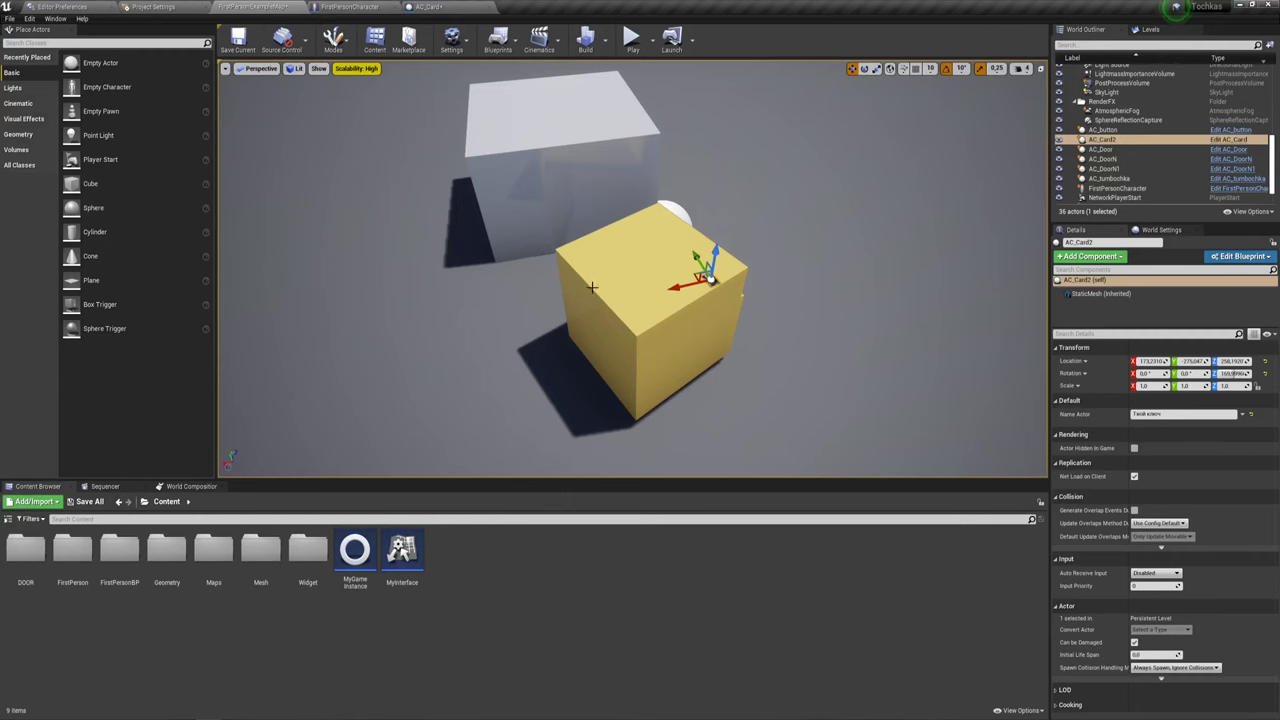
pyautogui.moveTo(592, 287); pyautogui.dragTo(631, 289, button='right')
pyautogui.click(631, 289)
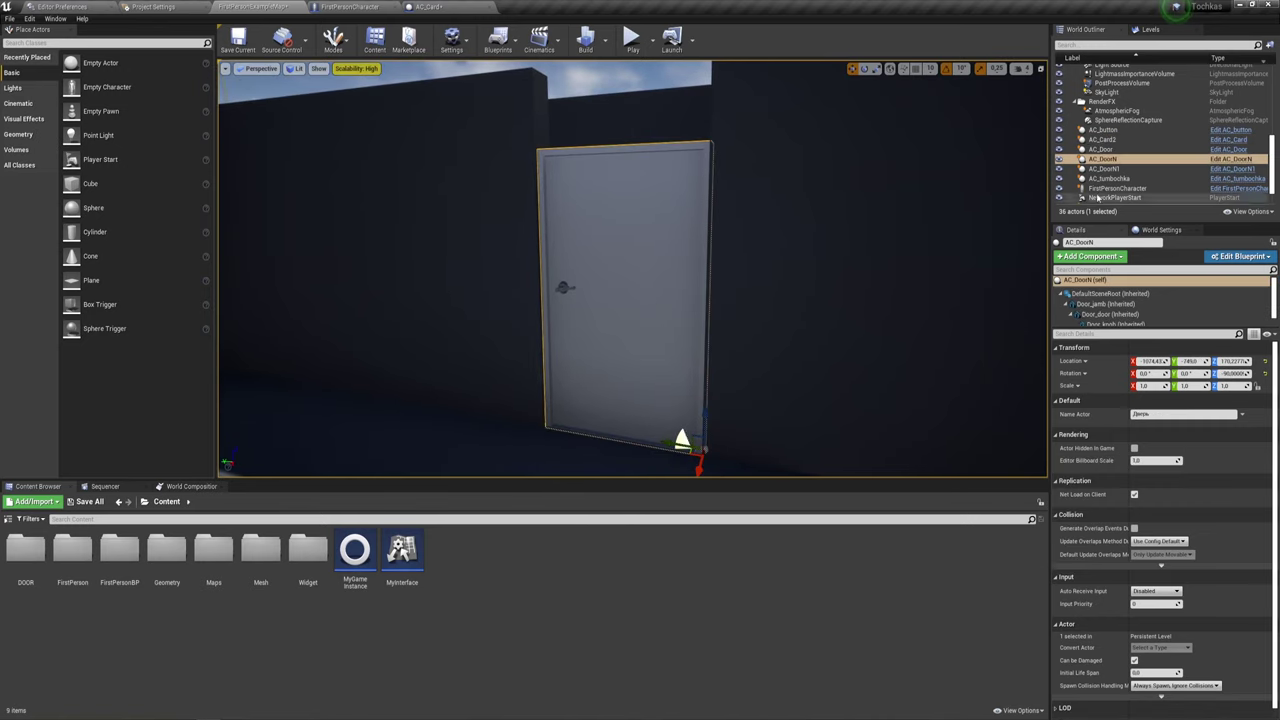
pyautogui.click(1232, 159)
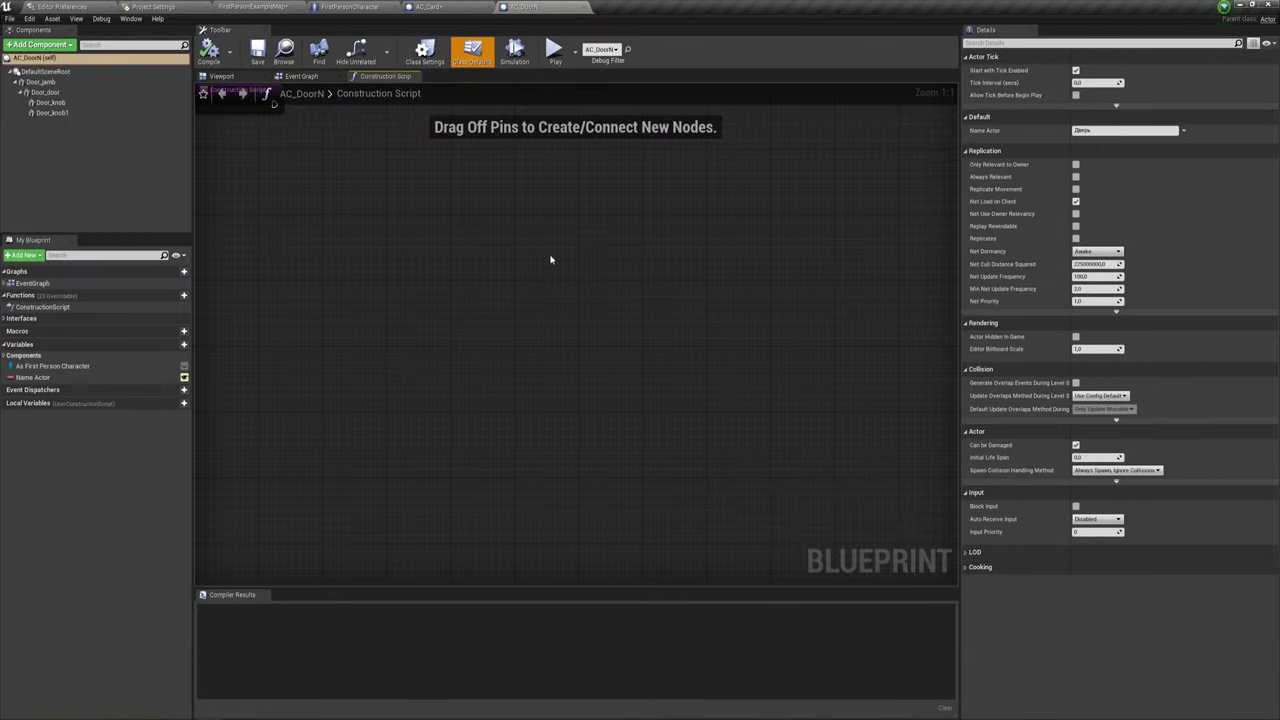
pyautogui.click(316, 78)
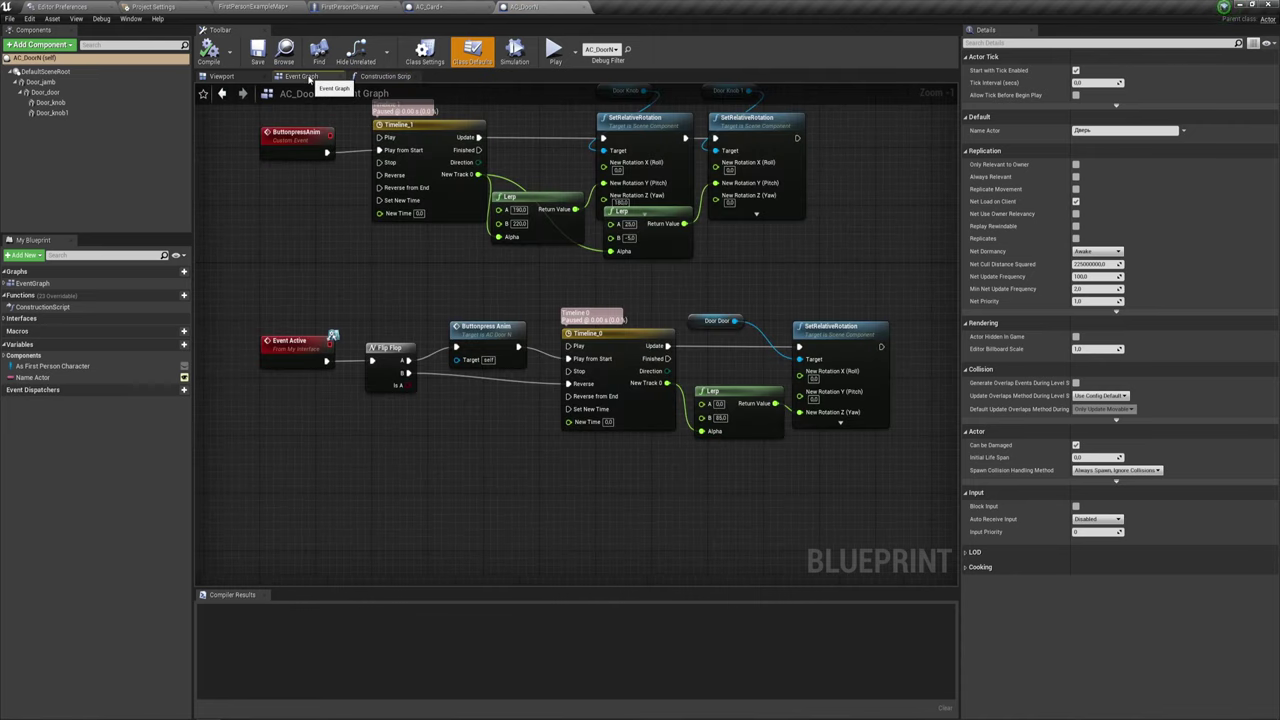
# Select the Flip Flop through SetRelativeRotation nodes and drag them right, away from Event Active.
pyautogui.moveTo(546, 307); pyautogui.dragTo(552, 243, button='right')
pyautogui.scroll(-1, 510, 284)
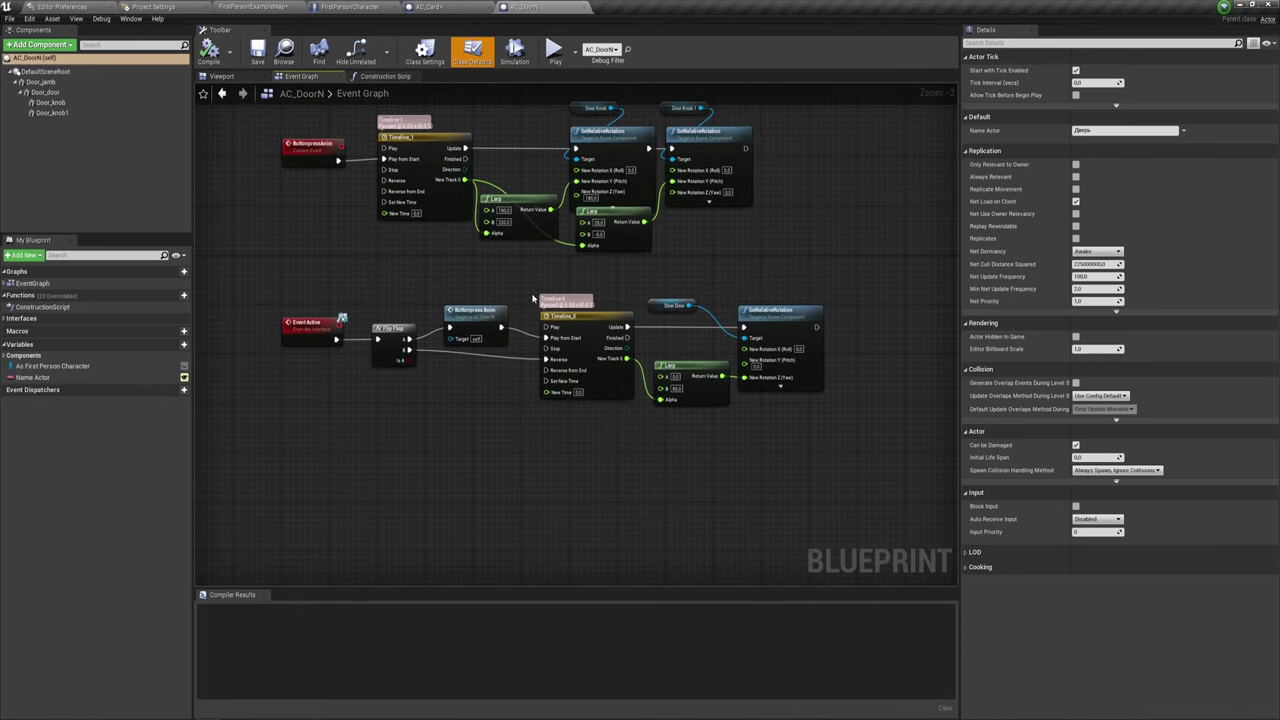
pyautogui.scroll(2, 369, 387)
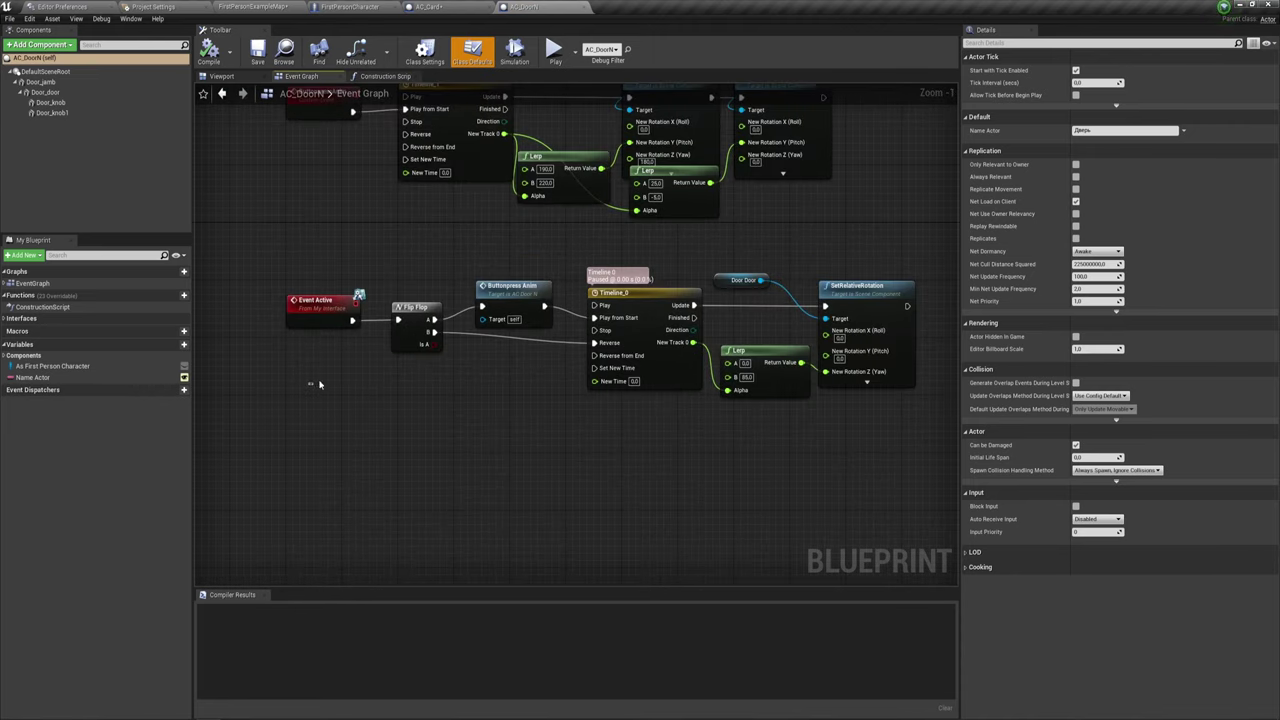
pyautogui.moveTo(319, 384); pyautogui.dragTo(925, 268)
pyautogui.scroll(-1, 460, 395)
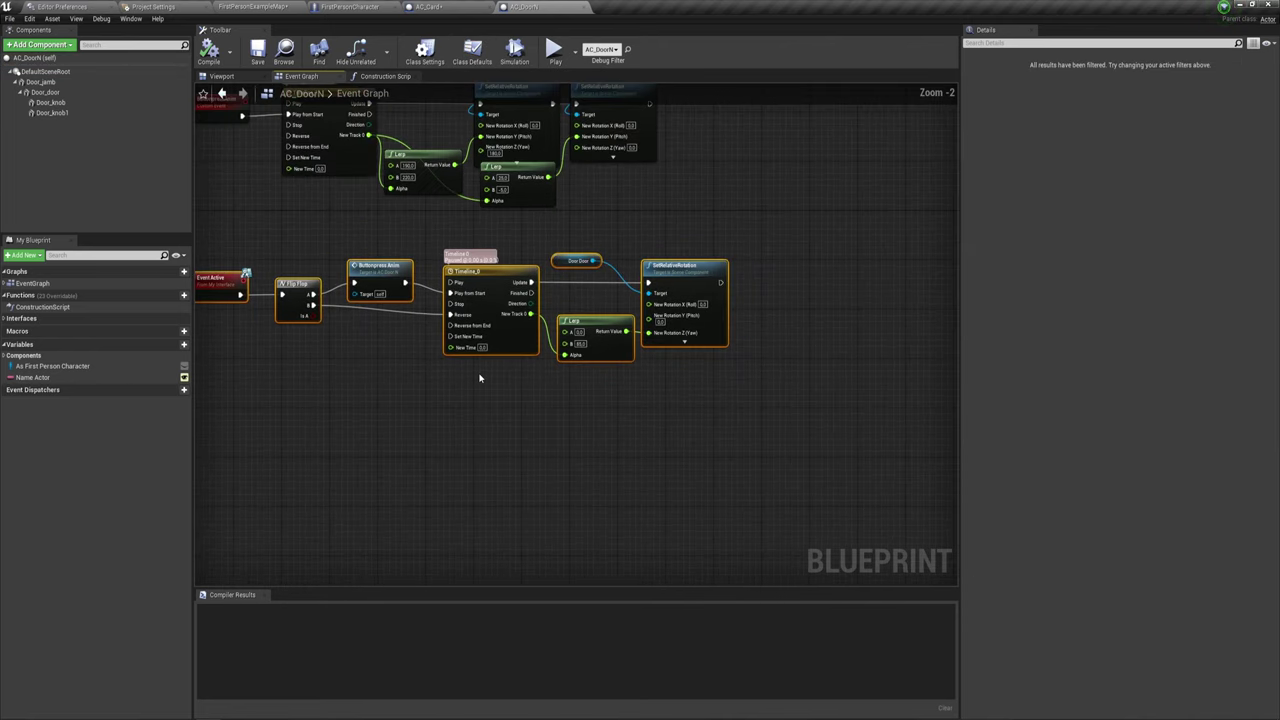
pyautogui.moveTo(460, 395); pyautogui.dragTo(540, 345, button='right')
pyautogui.moveTo(364, 357); pyautogui.dragTo(878, 210)
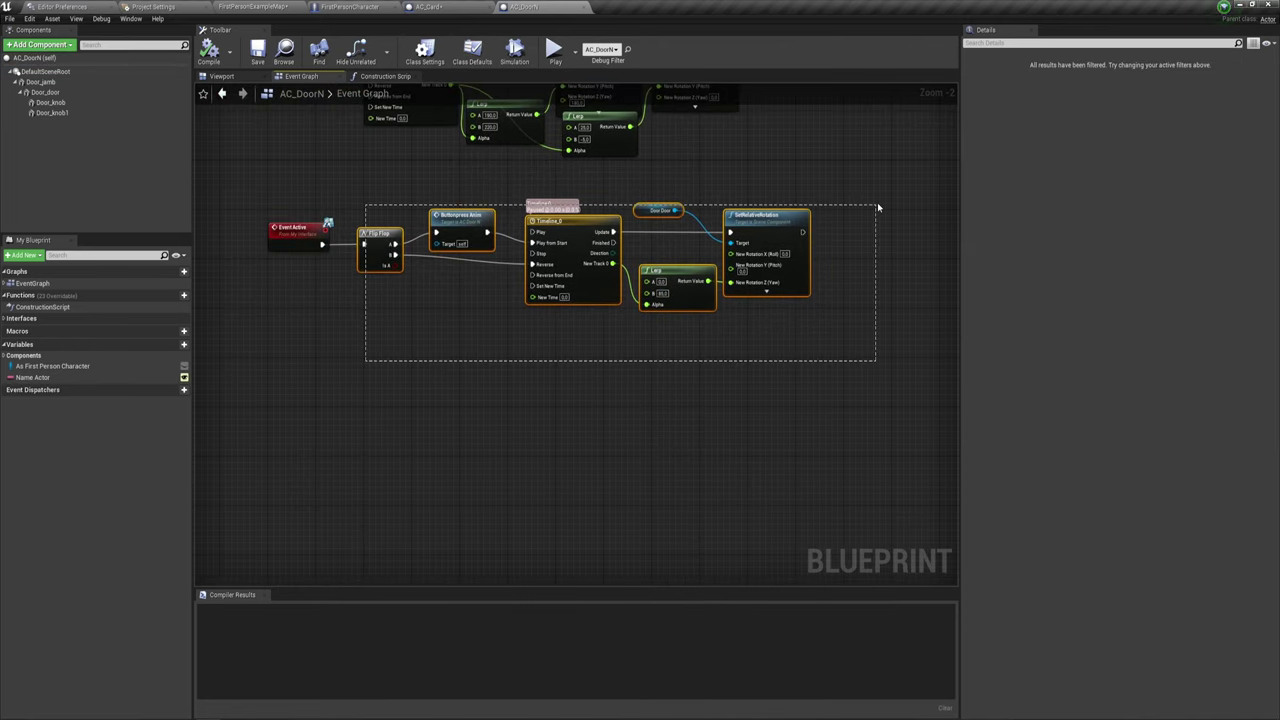
pyautogui.moveTo(592, 216); pyautogui.dragTo(858, 225)
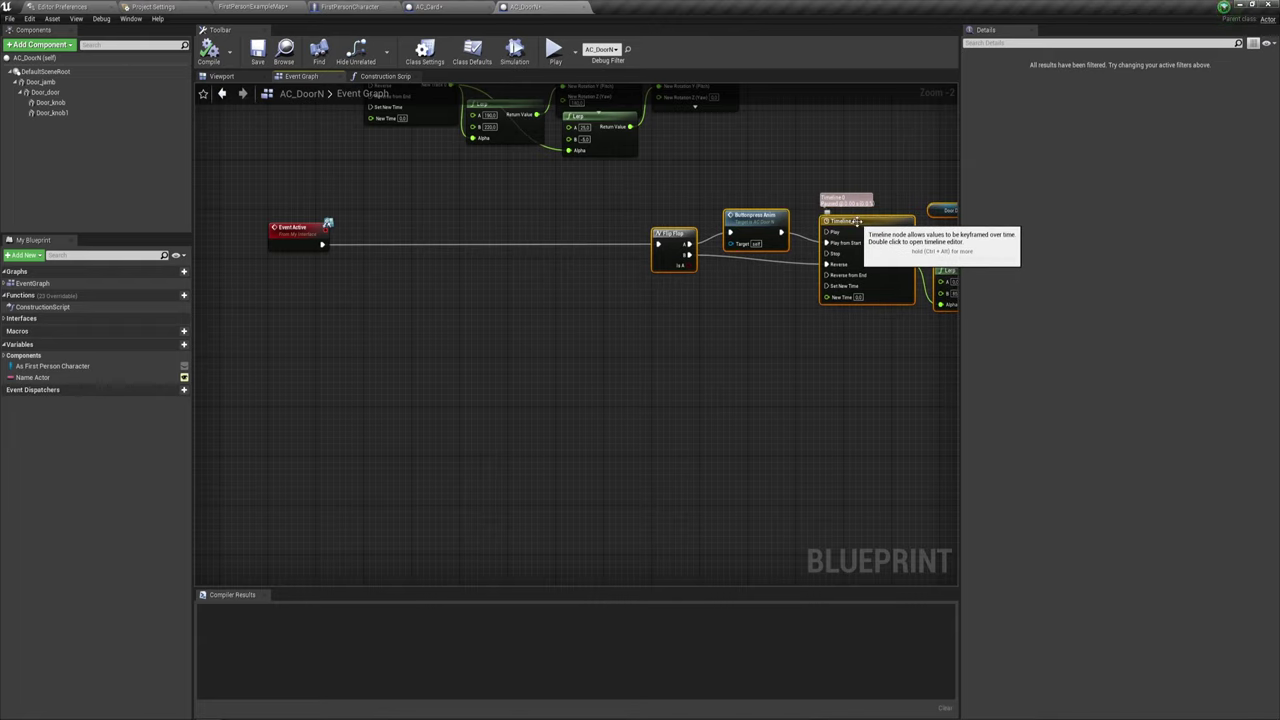
# Place an IsKey? call on an As First Person Character getter and wire Event Active's exec into it.
pyautogui.moveTo(452, 326); pyautogui.dragTo(520, 360, button='right')
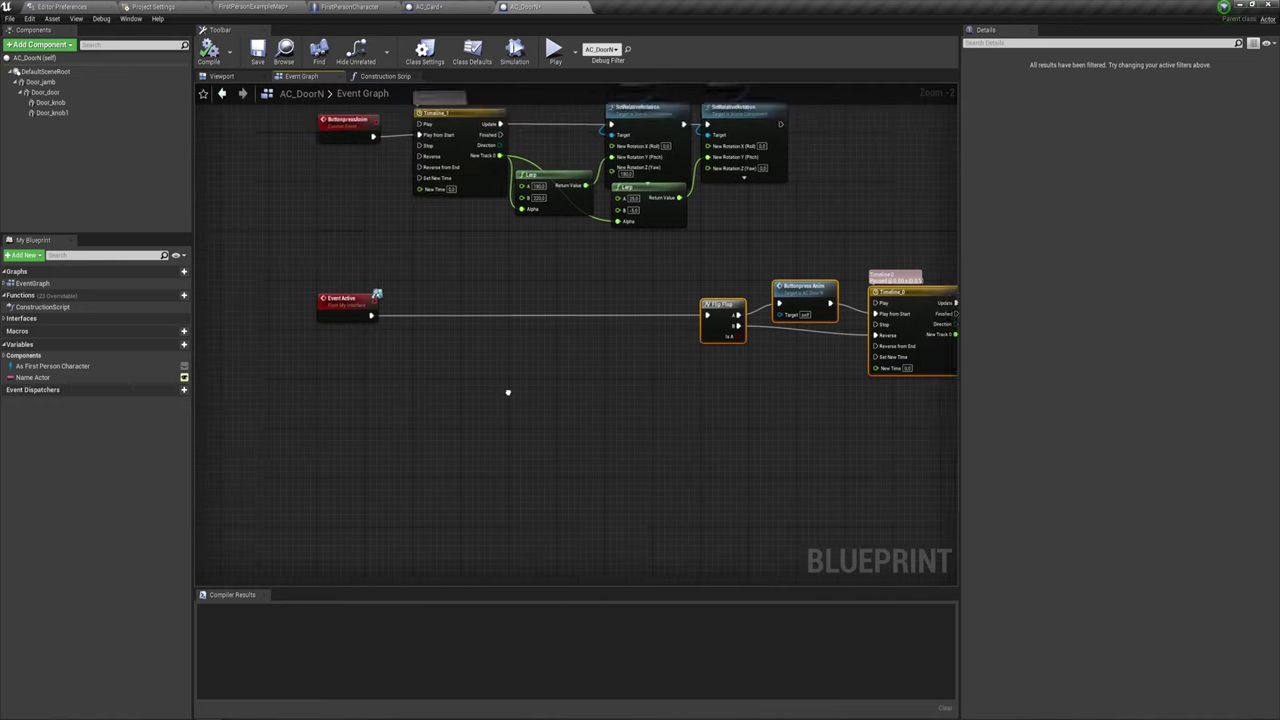
pyautogui.keyDown('ctrl'); pyautogui.moveTo(55, 366); pyautogui.dragTo(401, 368); pyautogui.keyUp('ctrl')
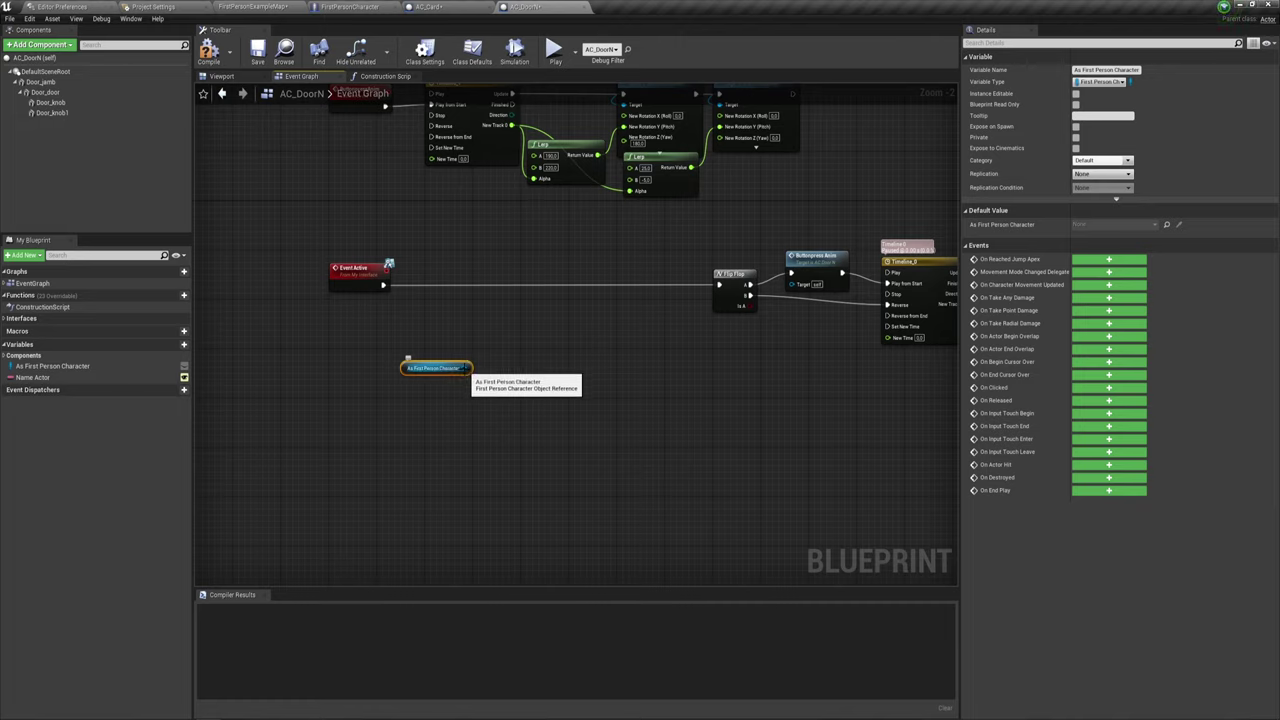
pyautogui.moveTo(464, 368); pyautogui.dragTo(465, 310)
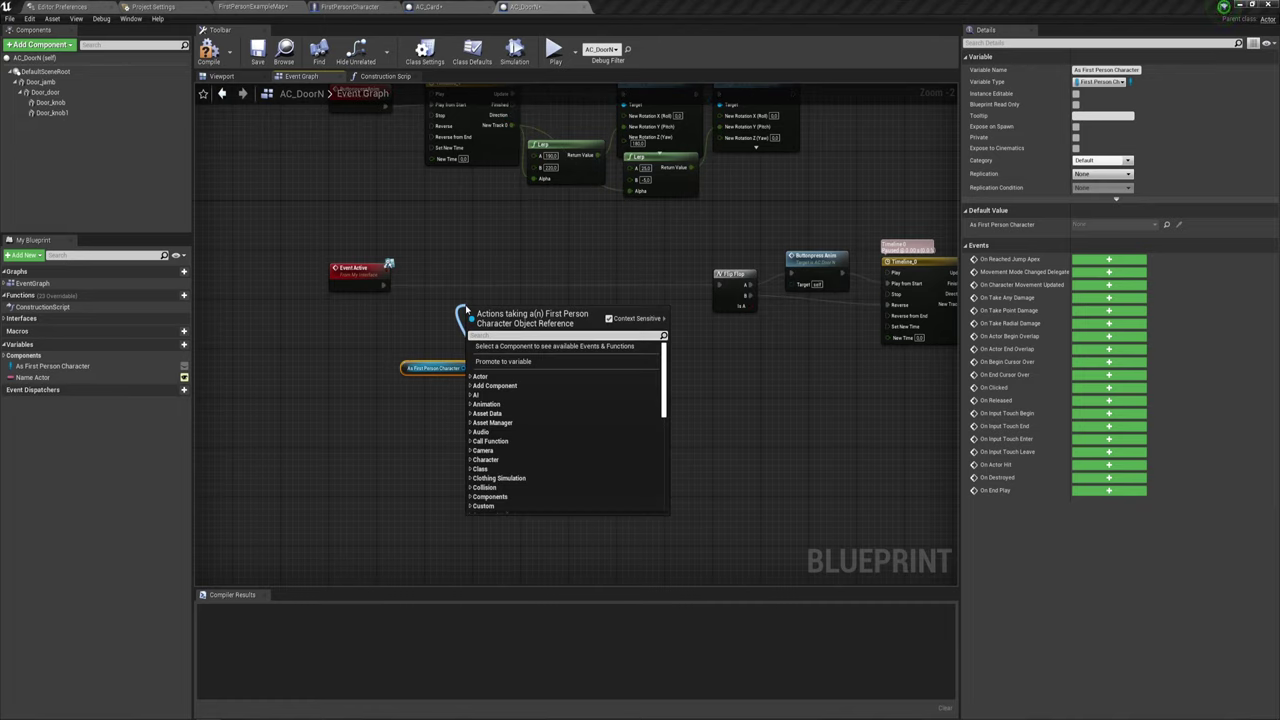
pyautogui.write('vi')
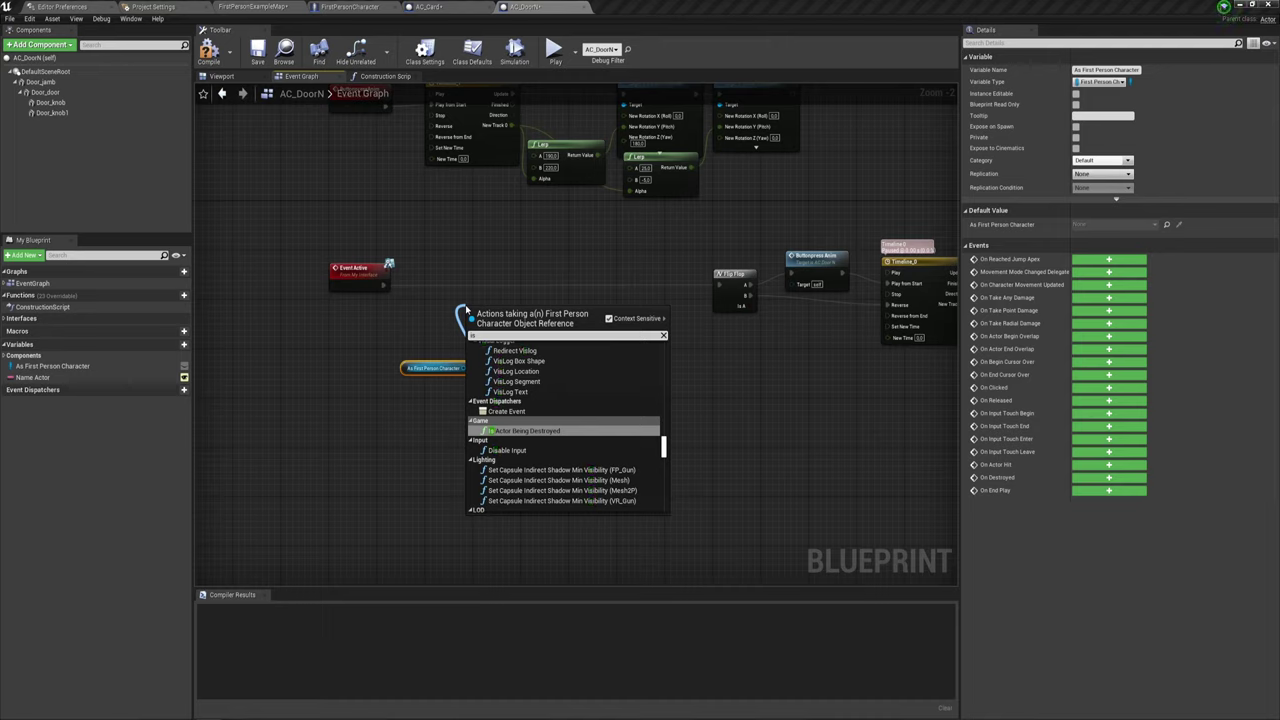
pyautogui.write(' vi')
pyautogui.write('y')
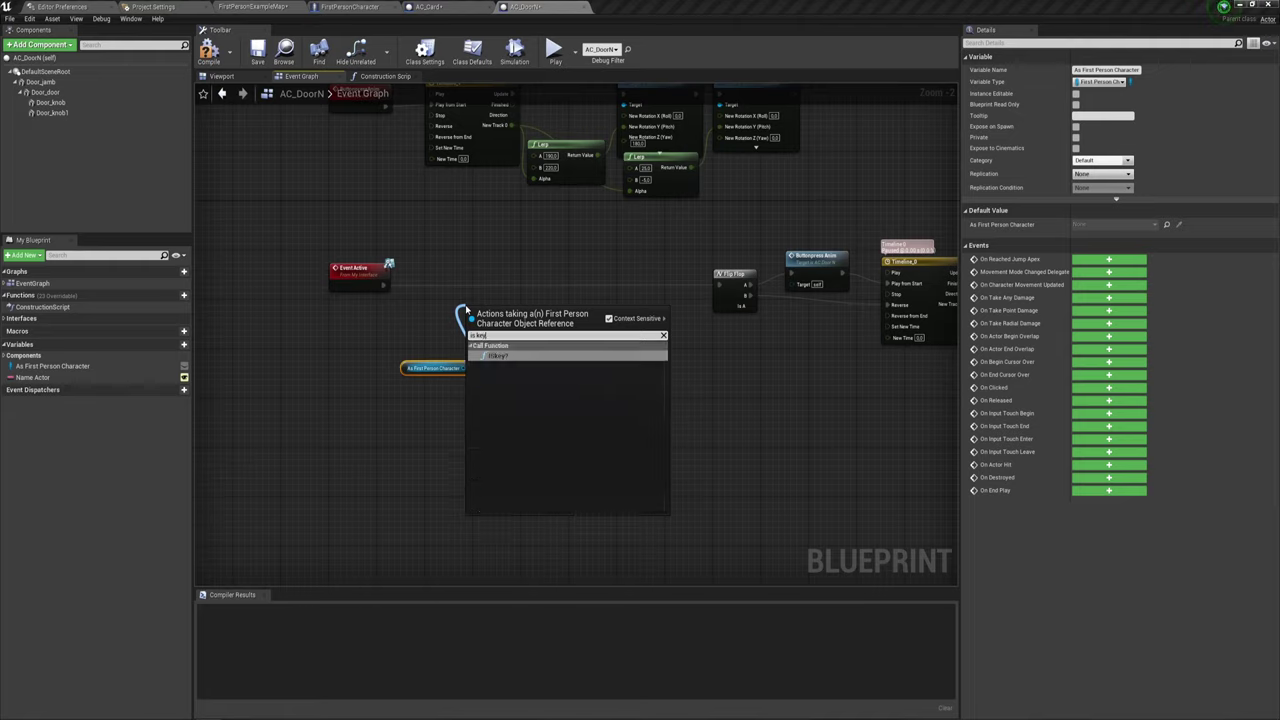
pyautogui.click(512, 357)
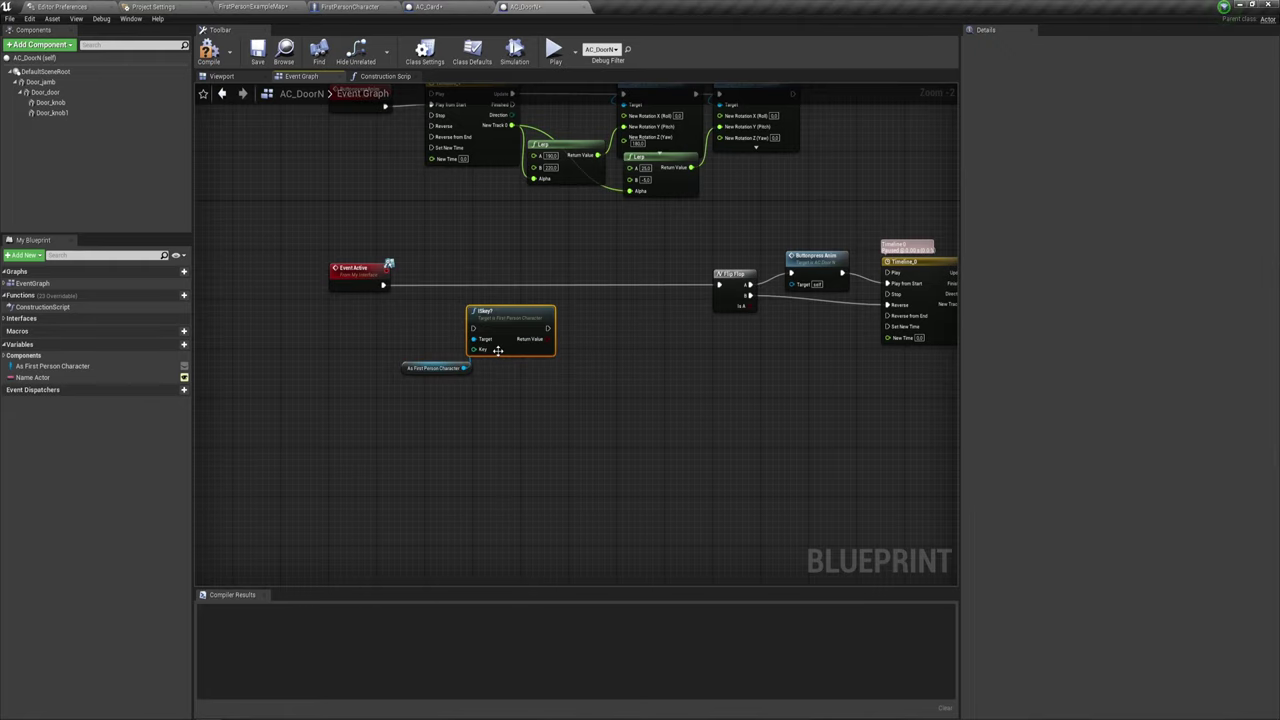
pyautogui.moveTo(508, 321); pyautogui.dragTo(493, 276)
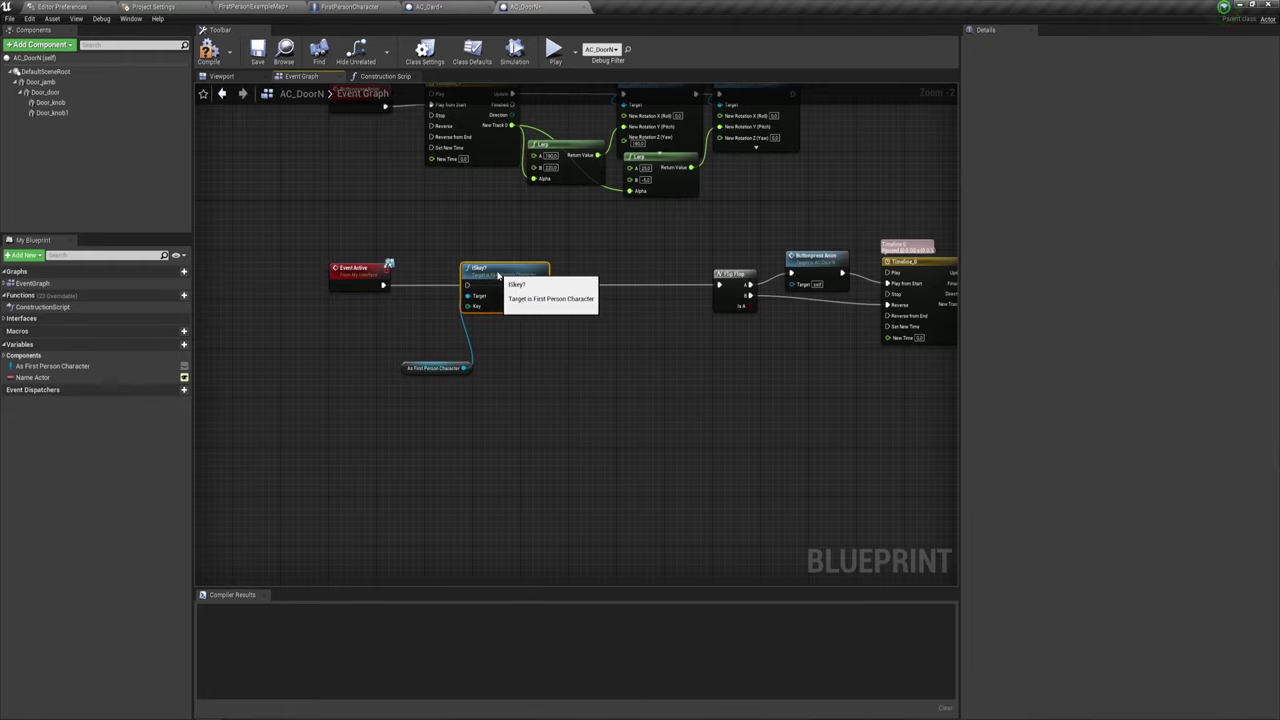
pyautogui.moveTo(383, 285); pyautogui.dragTo(720, 286)
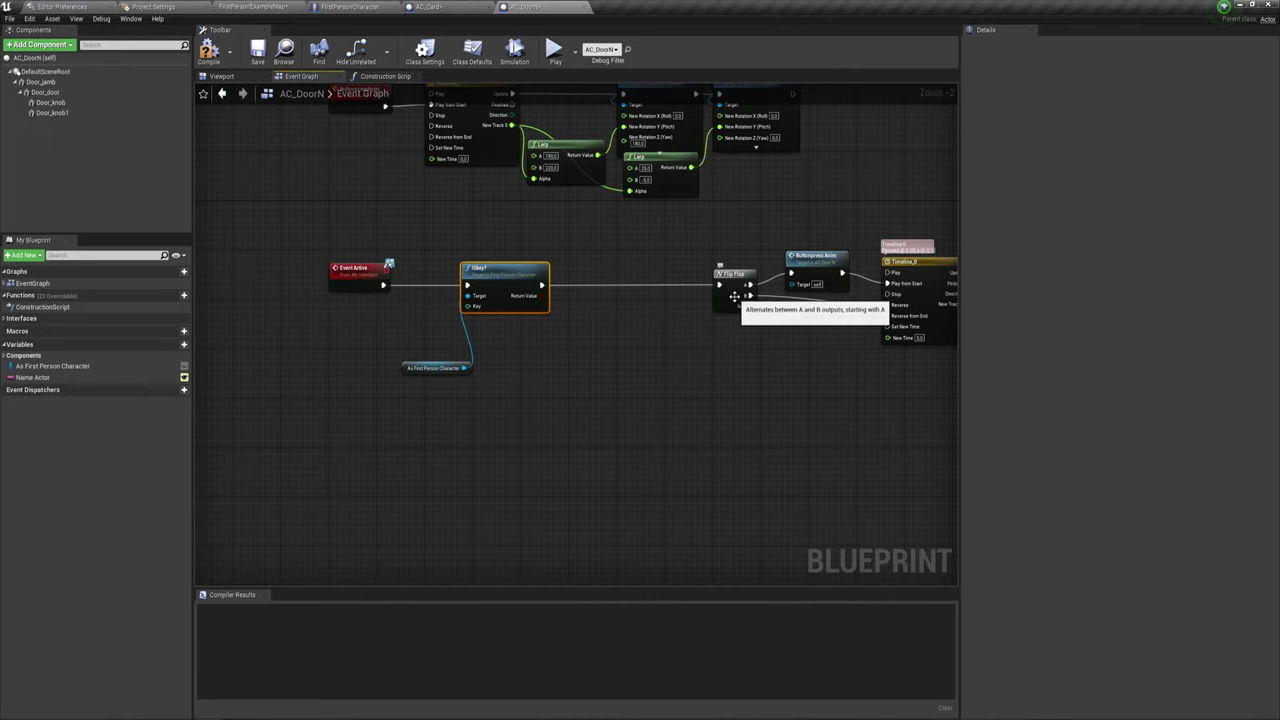
# Add a Branch after IsKey? with IsKey?'s Return Value driving its Condition.
pyautogui.moveTo(564, 292); pyautogui.dragTo(500, 292, button='right')
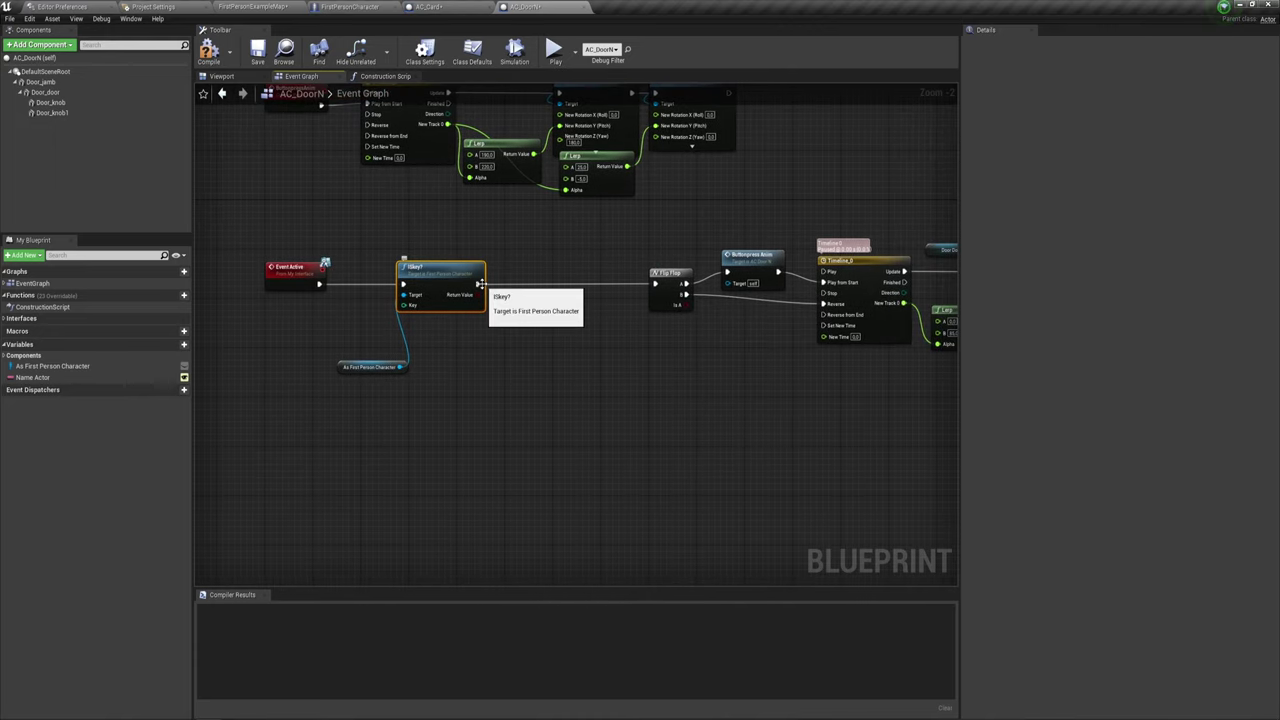
pyautogui.moveTo(480, 287)
pyautogui.mouseDown()
pyautogui.moveTo(428, 287)
pyautogui.moveTo(486, 288)
pyautogui.mouseUp()
pyautogui.write('bra')
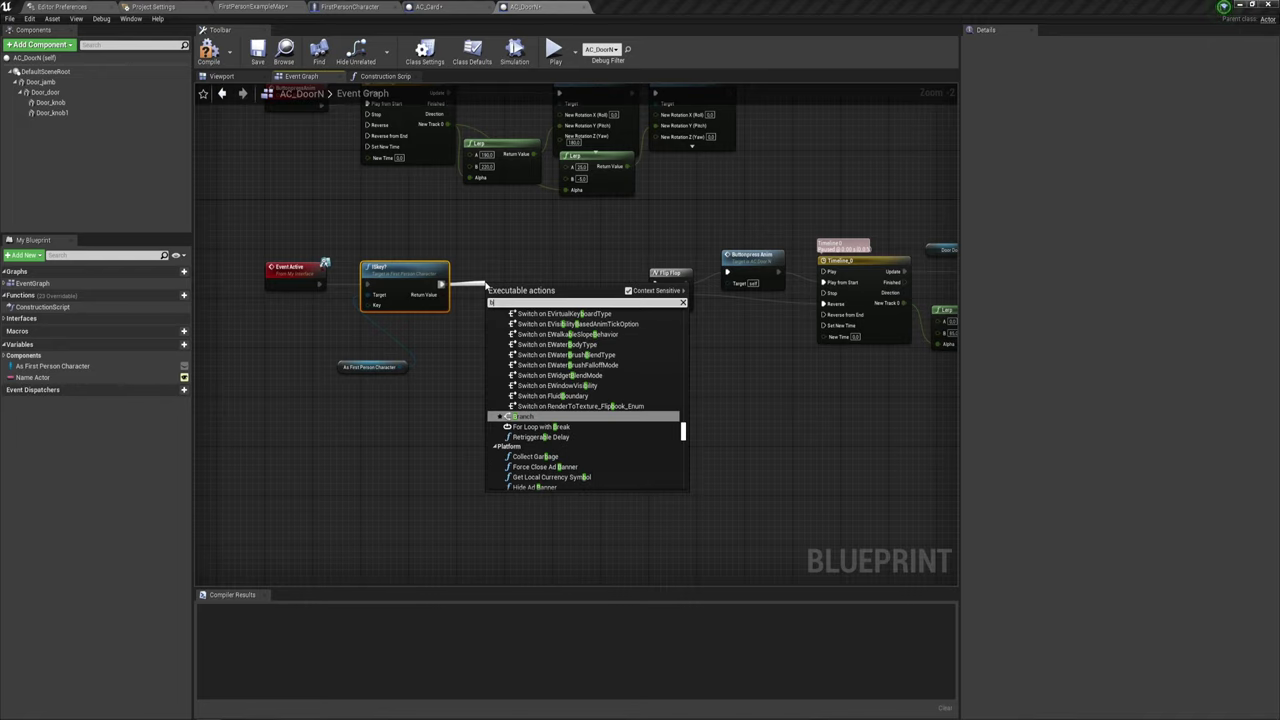
pyautogui.press('Return')
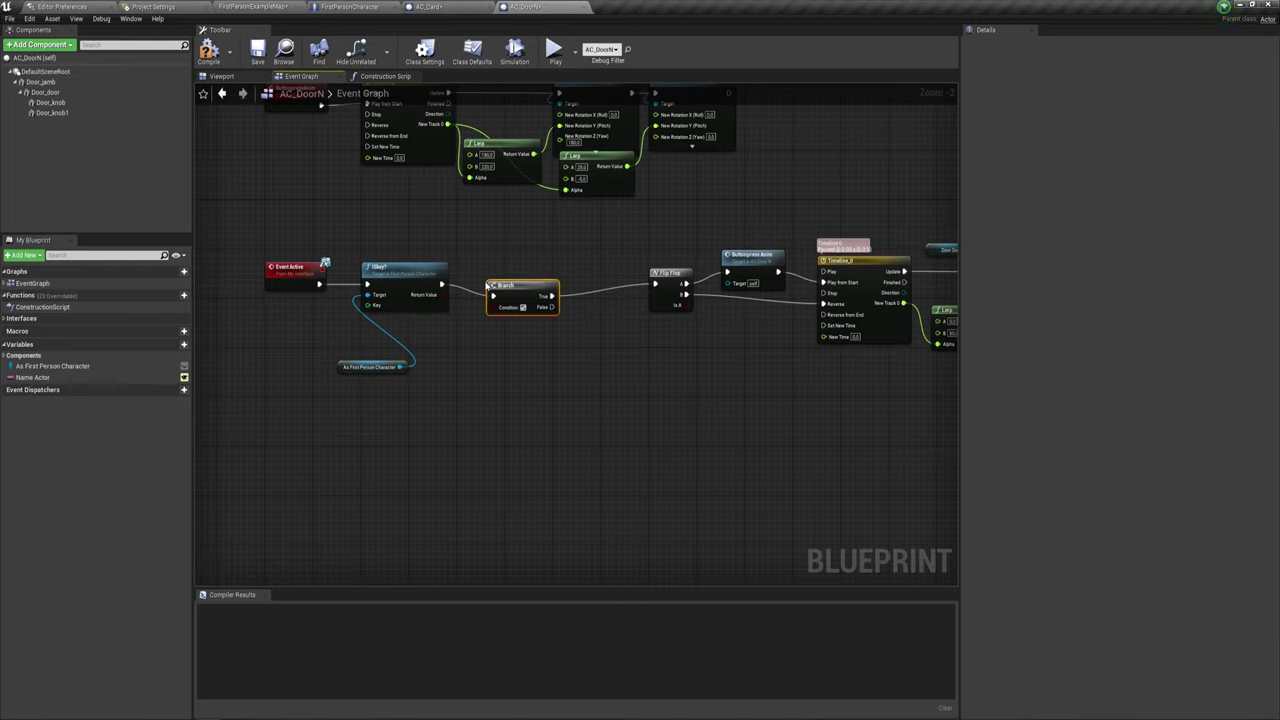
pyautogui.moveTo(503, 292); pyautogui.dragTo(516, 281)
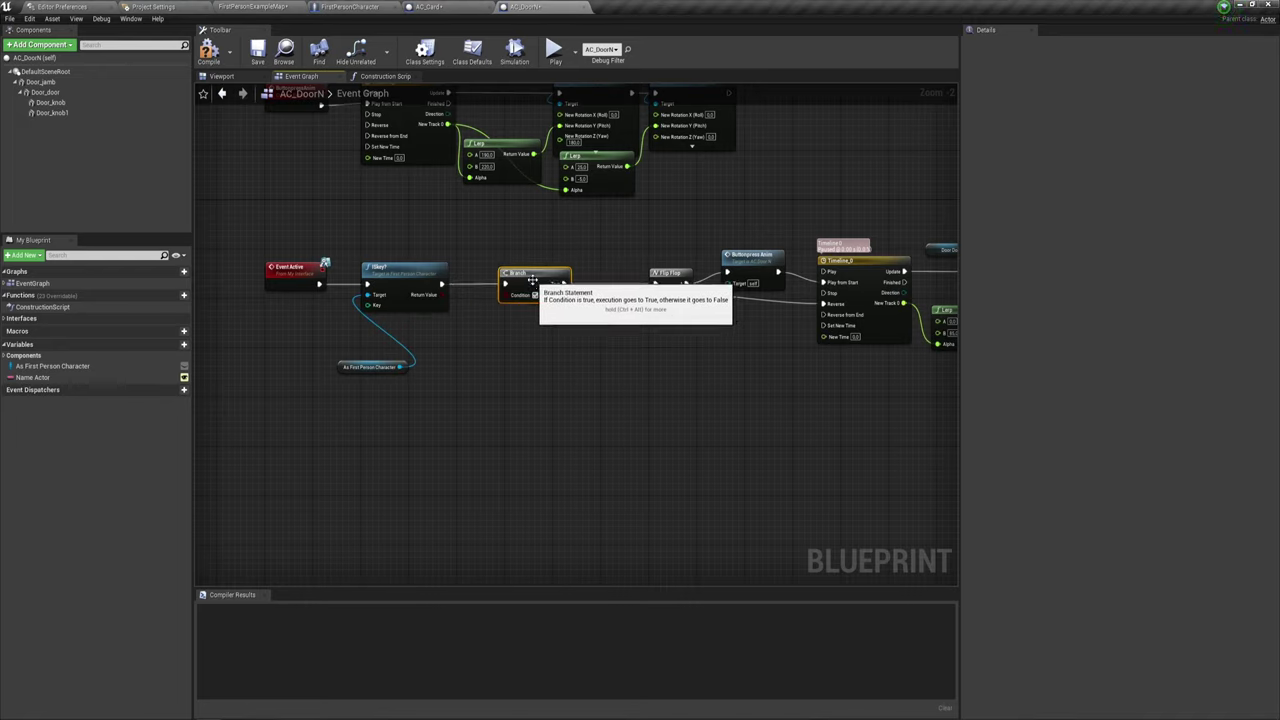
pyautogui.moveTo(441, 295); pyautogui.dragTo(510, 298)
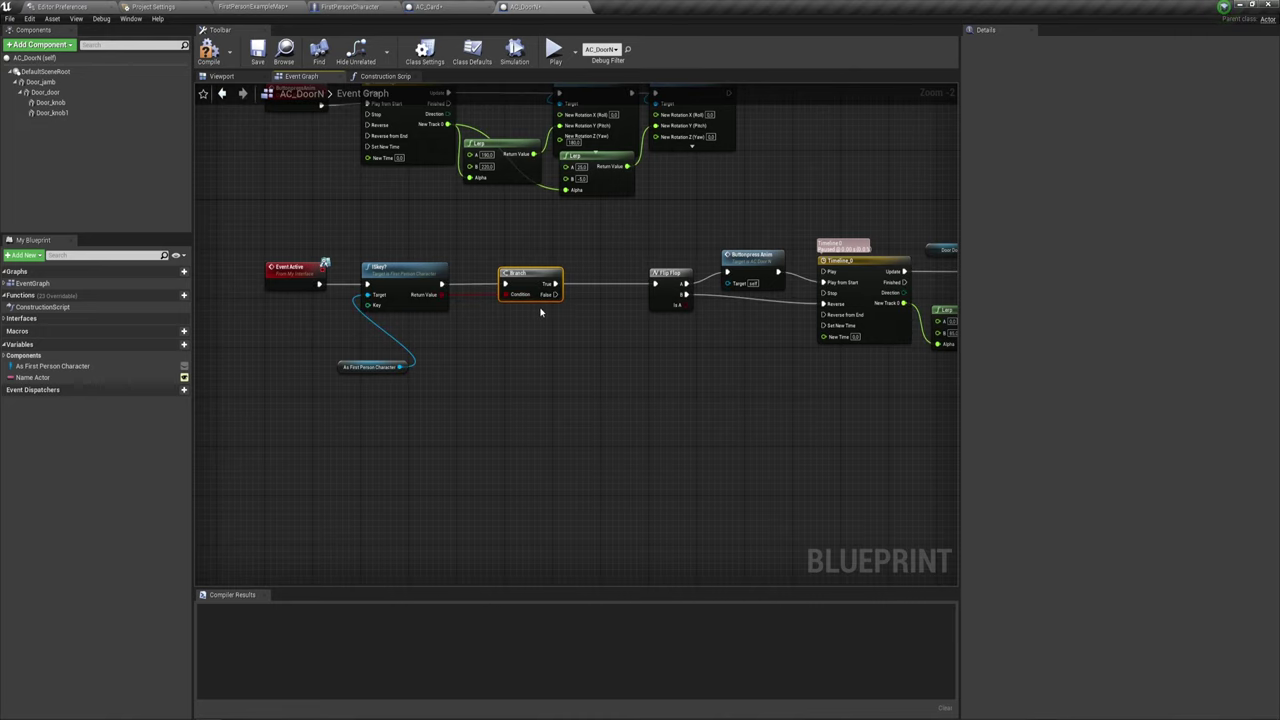
# Add a Print String on the Branch's False output.
pyautogui.moveTo(548, 298); pyautogui.dragTo(518, 292, button='right')
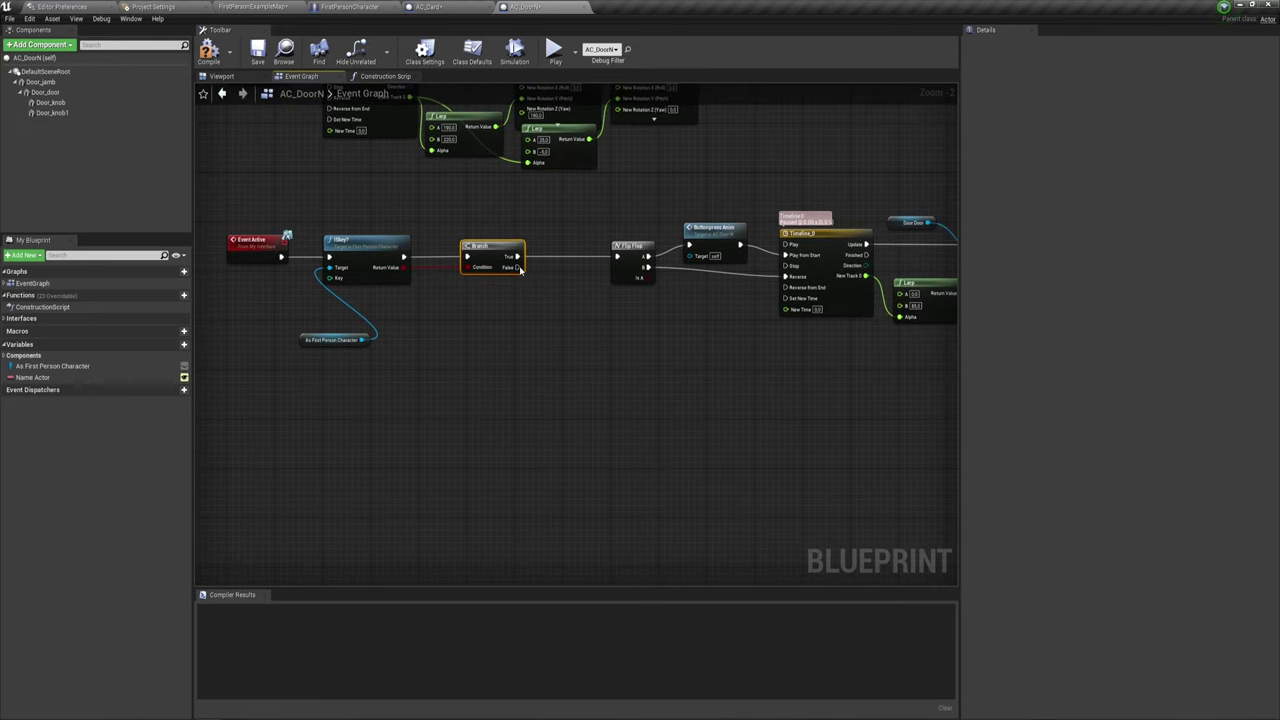
pyautogui.moveTo(519, 268); pyautogui.dragTo(566, 352)
pyautogui.write('pri')
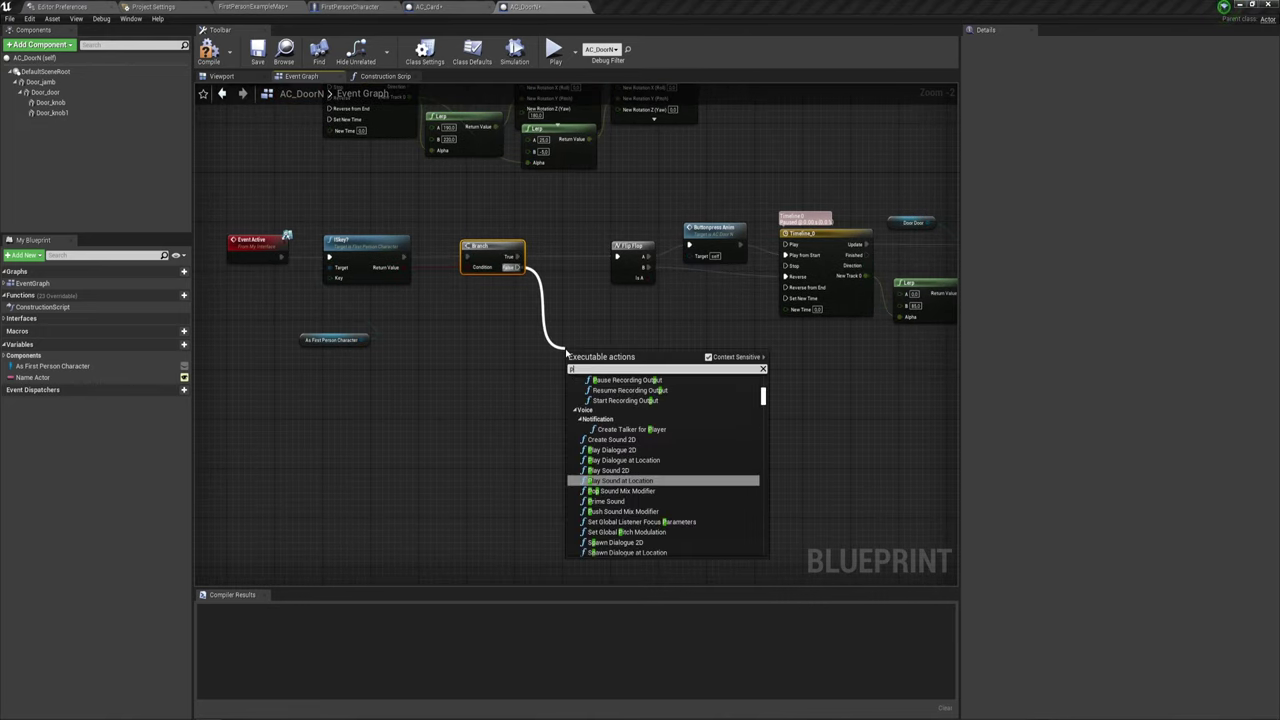
pyautogui.press('Return')
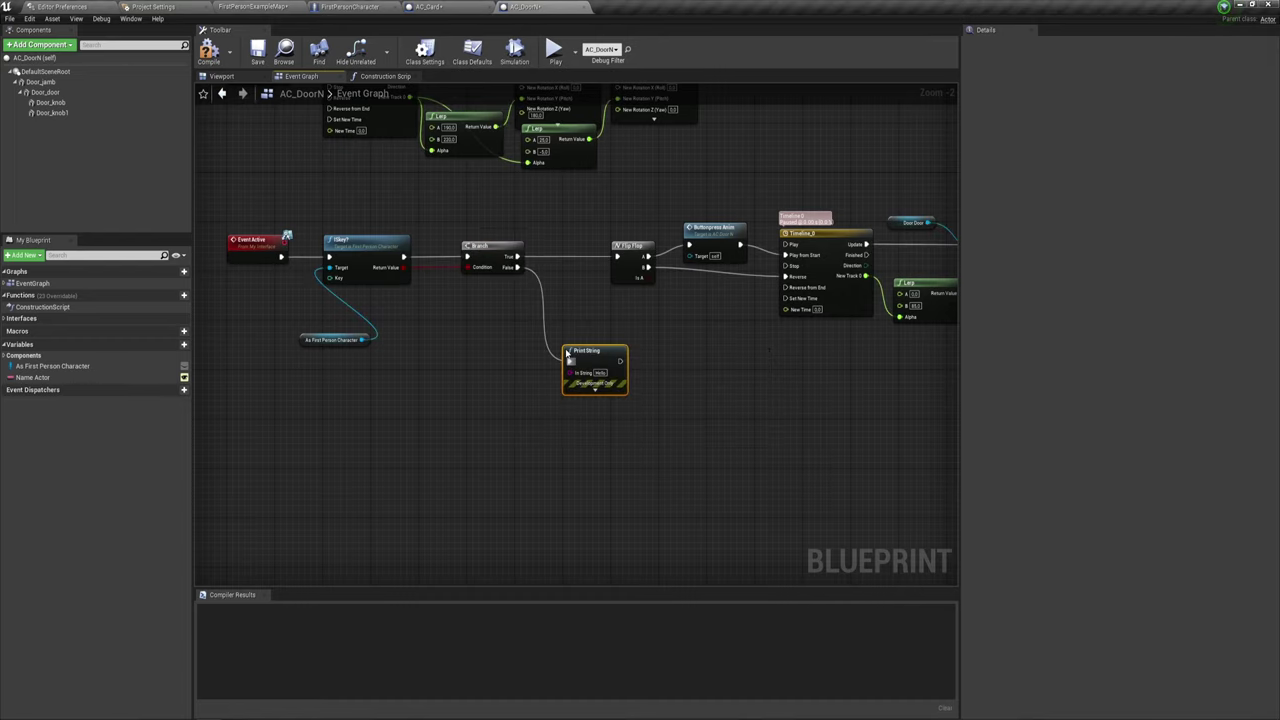
pyautogui.scroll(1, 568, 355)
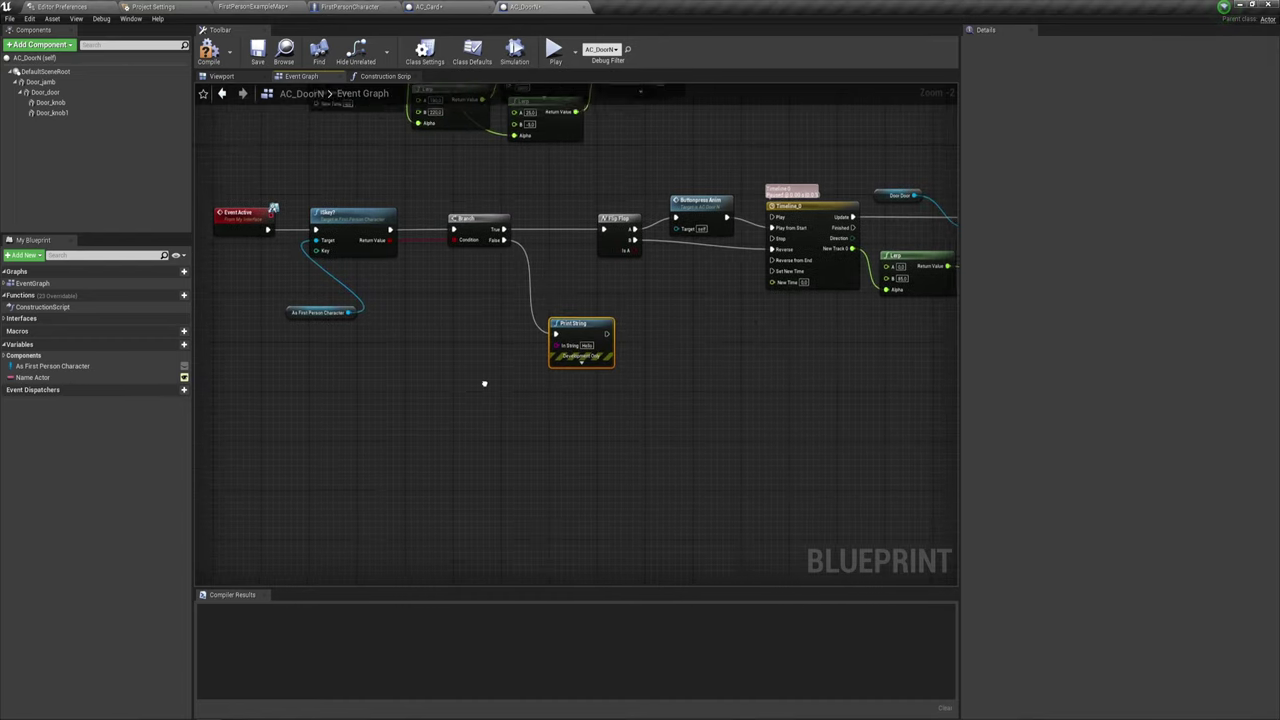
pyautogui.scroll(1, 585, 318)
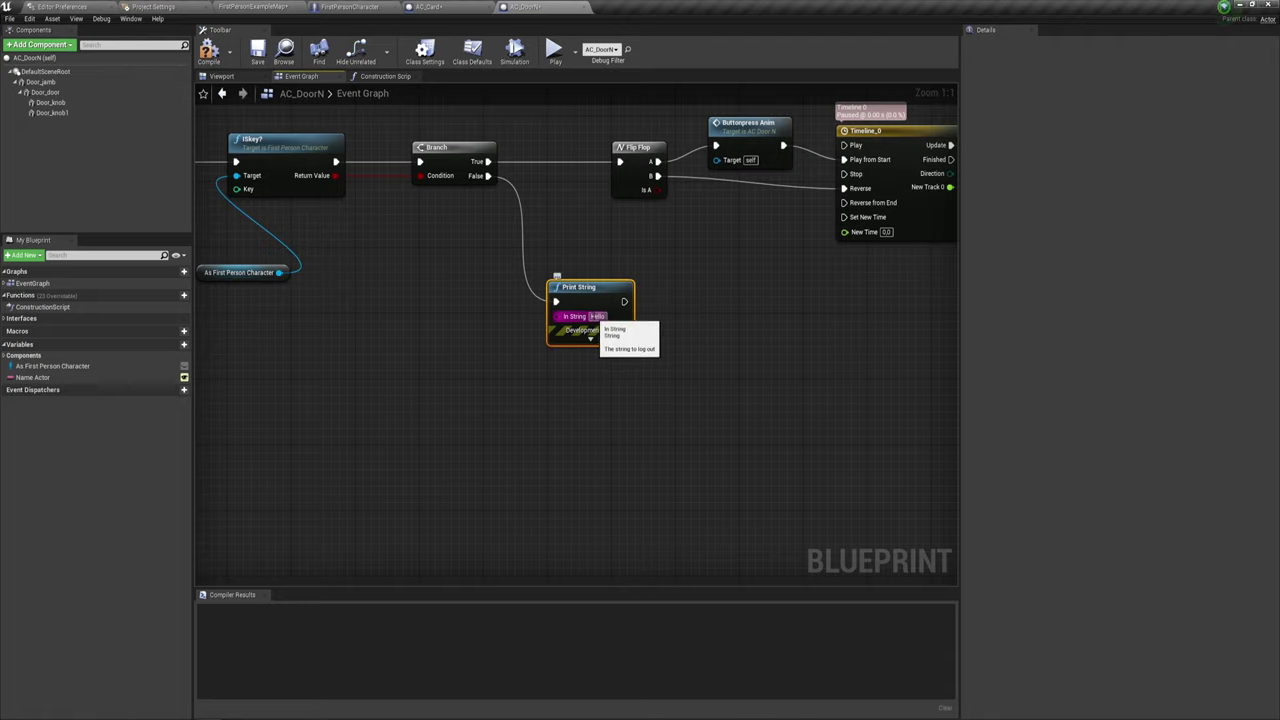
pyautogui.moveTo(586, 316); pyautogui.dragTo(613, 318)
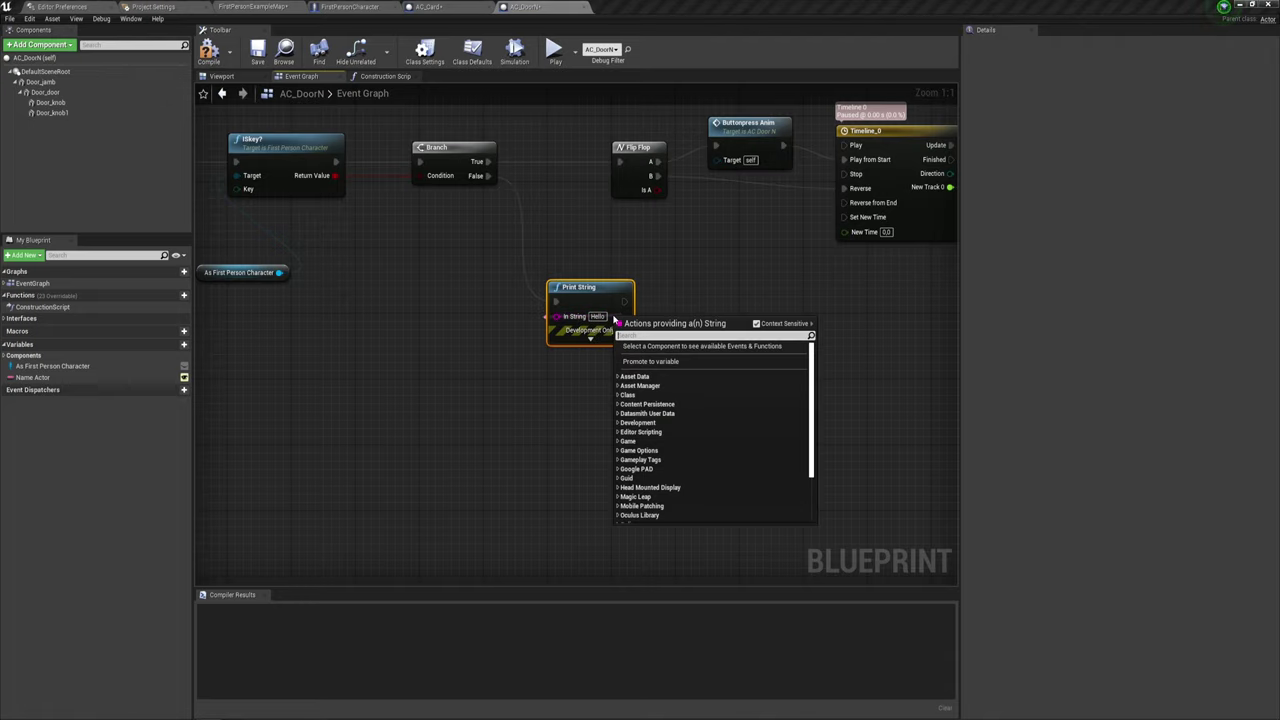
pyautogui.press('Escape')
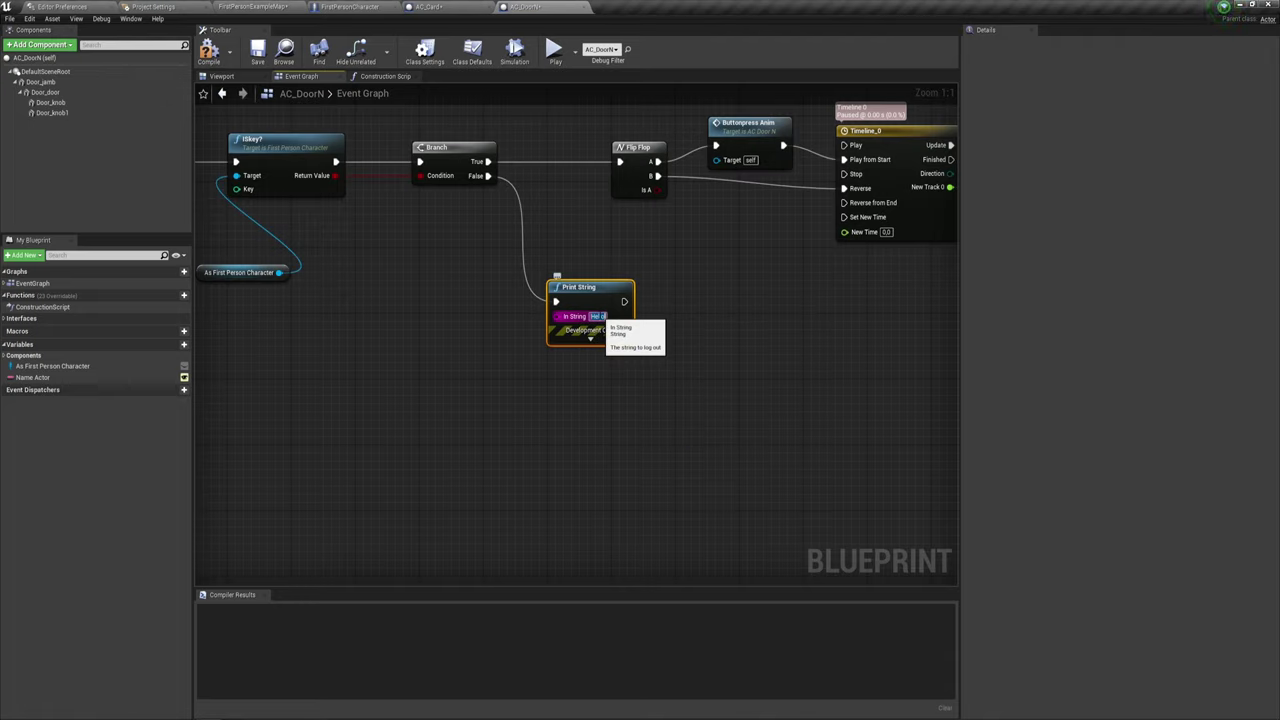
# Replace the Print String's default Hello text with the locked message 'Заблокированна'.
pyautogui.press('BackSpace')
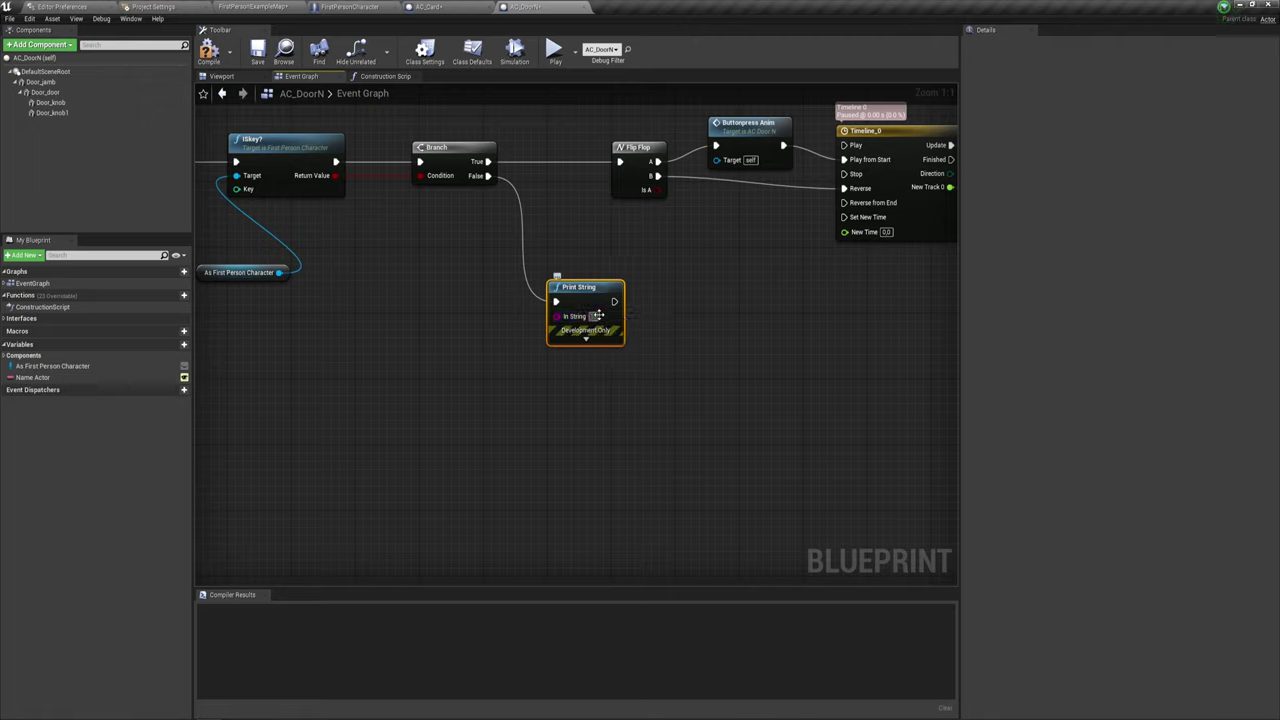
pyautogui.write('Shutокирован')
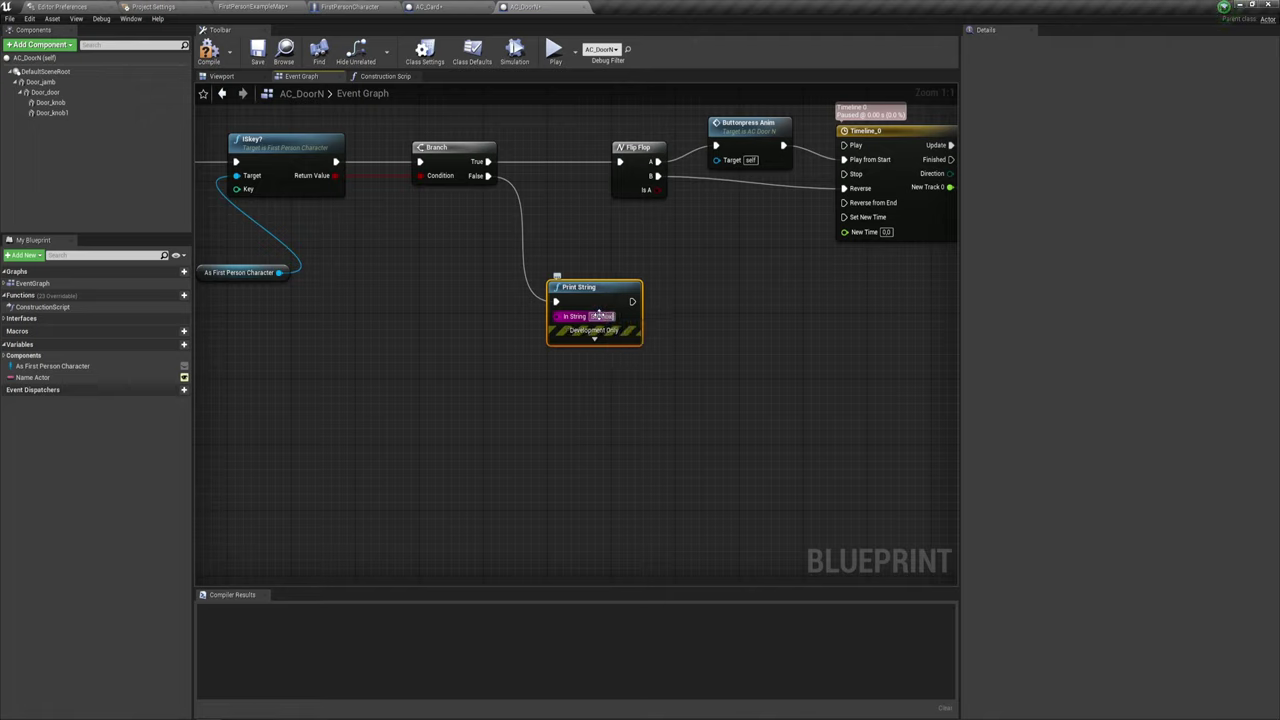
pyautogui.write('а')
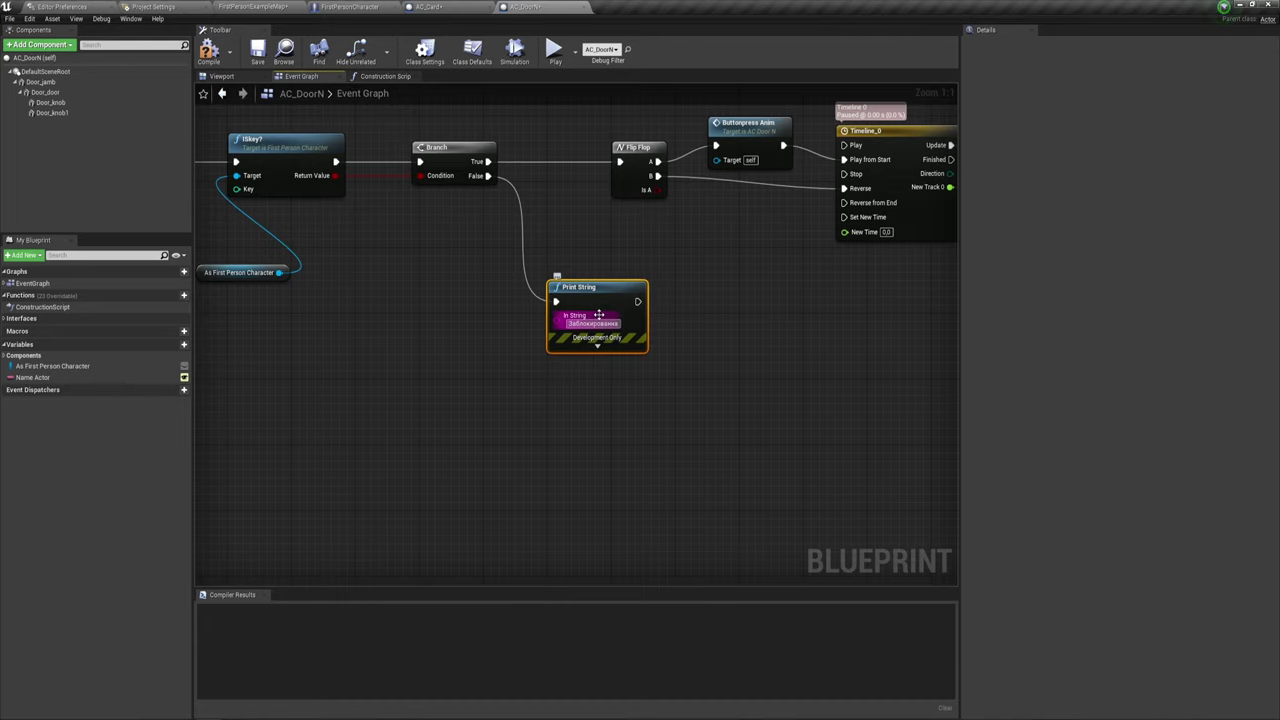
pyautogui.click(468, 355)
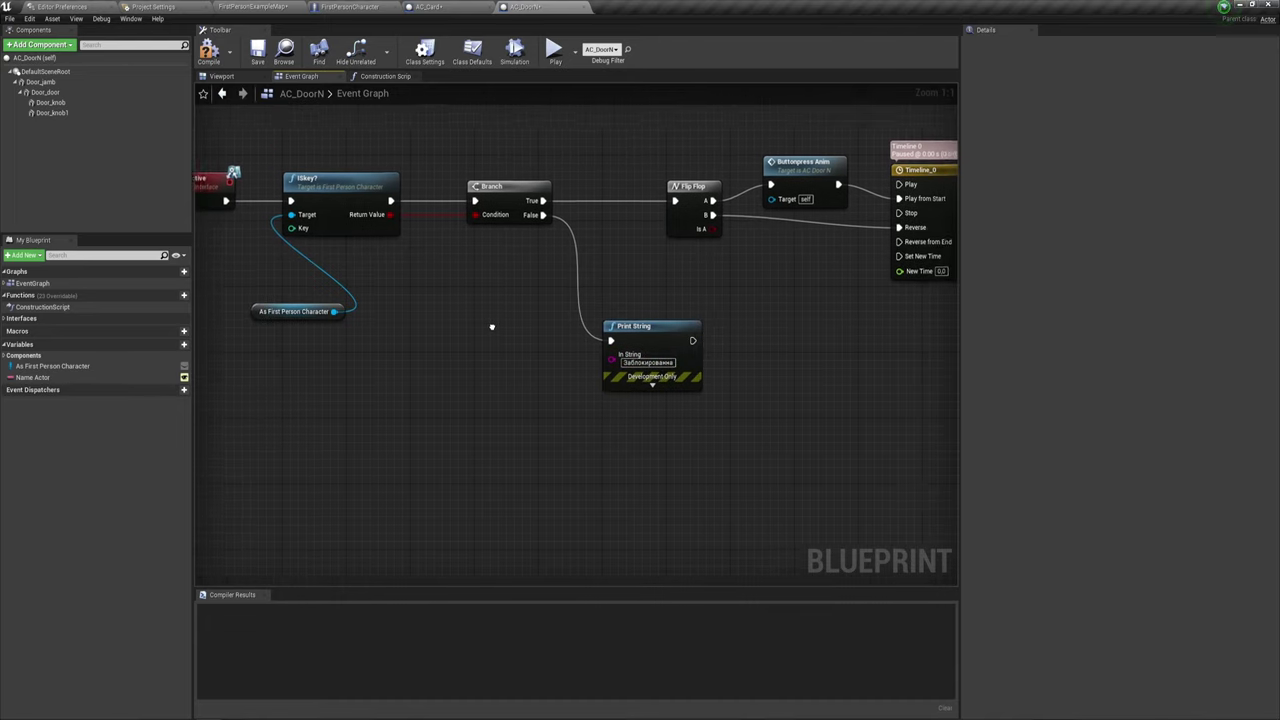
pyautogui.moveTo(444, 300); pyautogui.dragTo(629, 340, button='right')
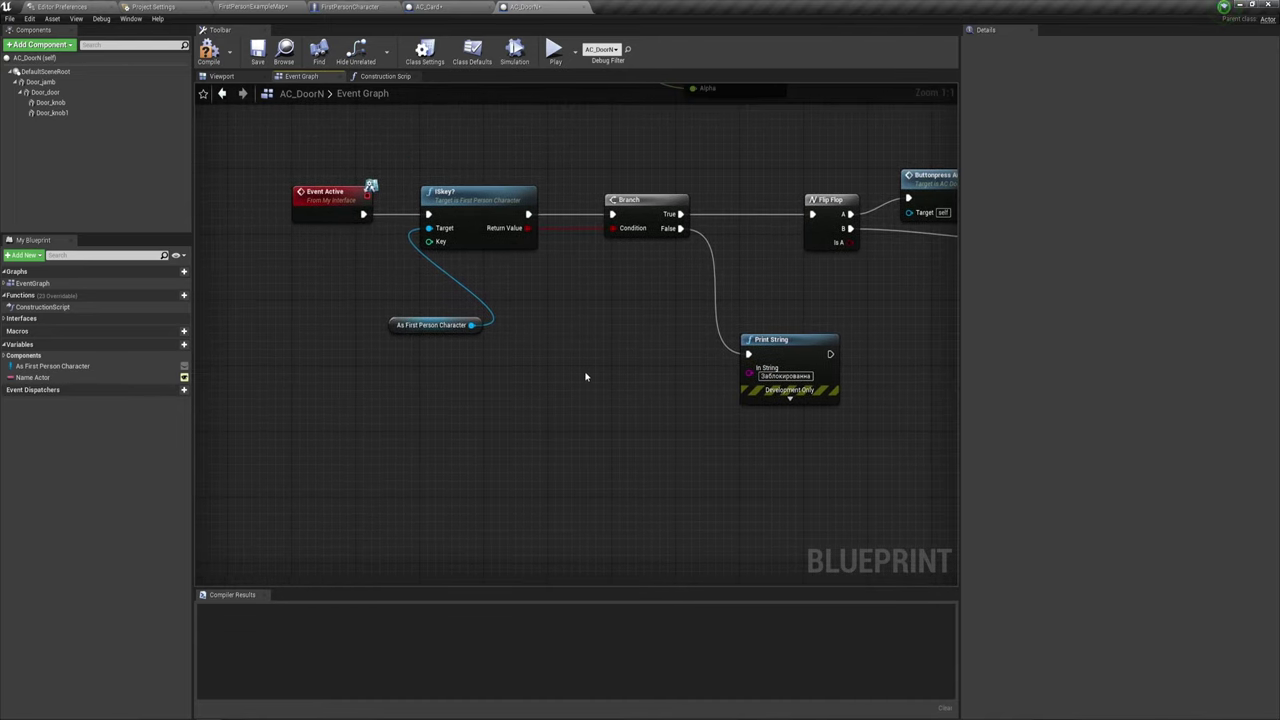
pyautogui.moveTo(584, 415); pyautogui.dragTo(641, 387, button='right')
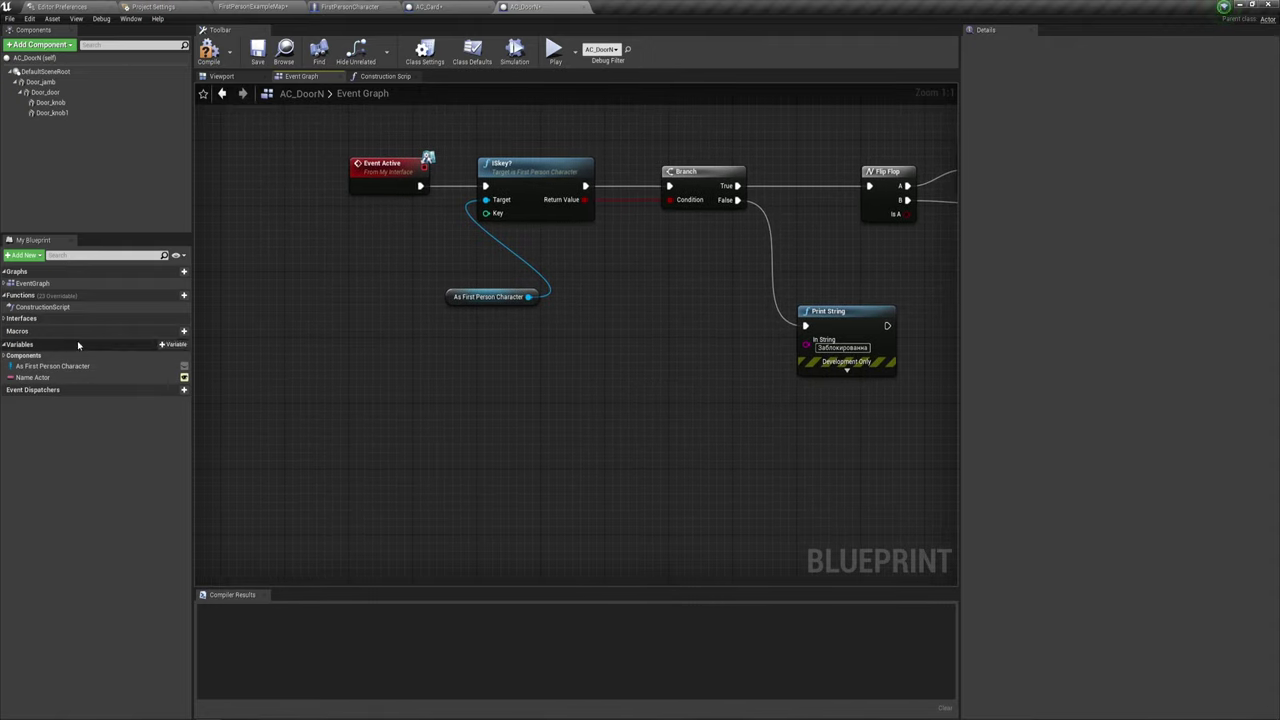
# Create an Integer variable named key in AC_DoorN and compile.
pyautogui.click(173, 345)
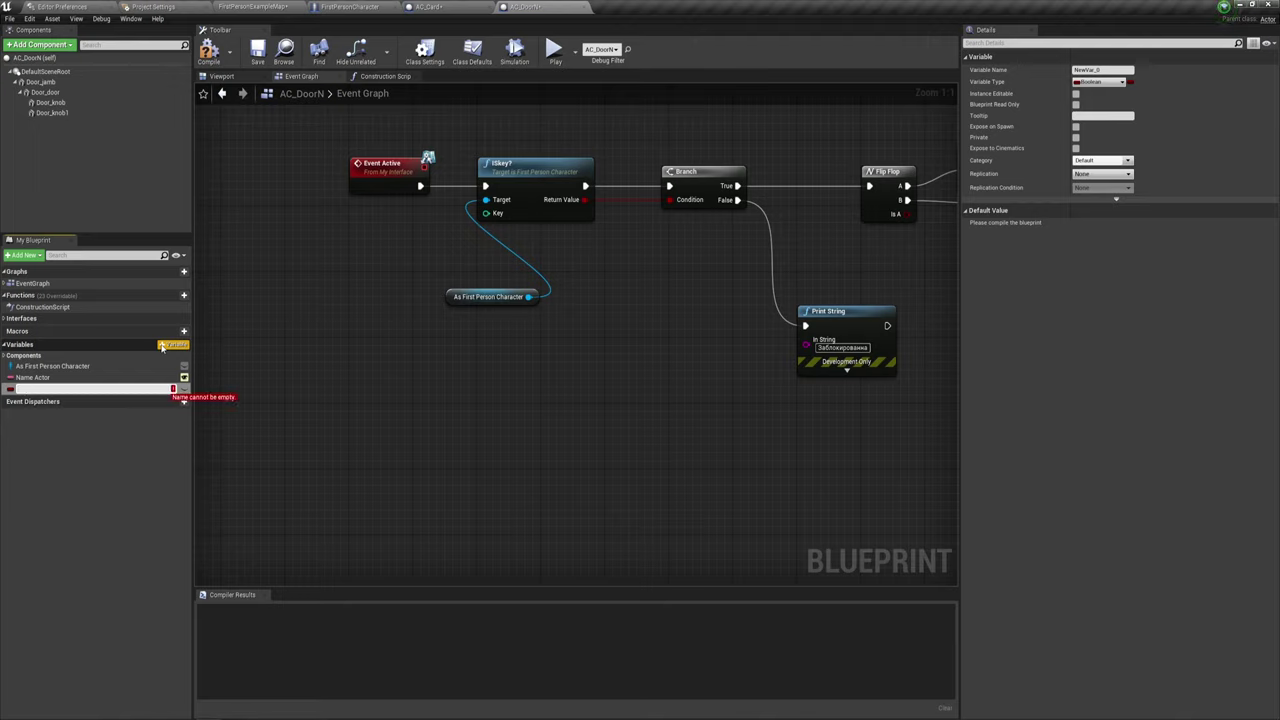
pyautogui.write('key')
pyautogui.press('Return')
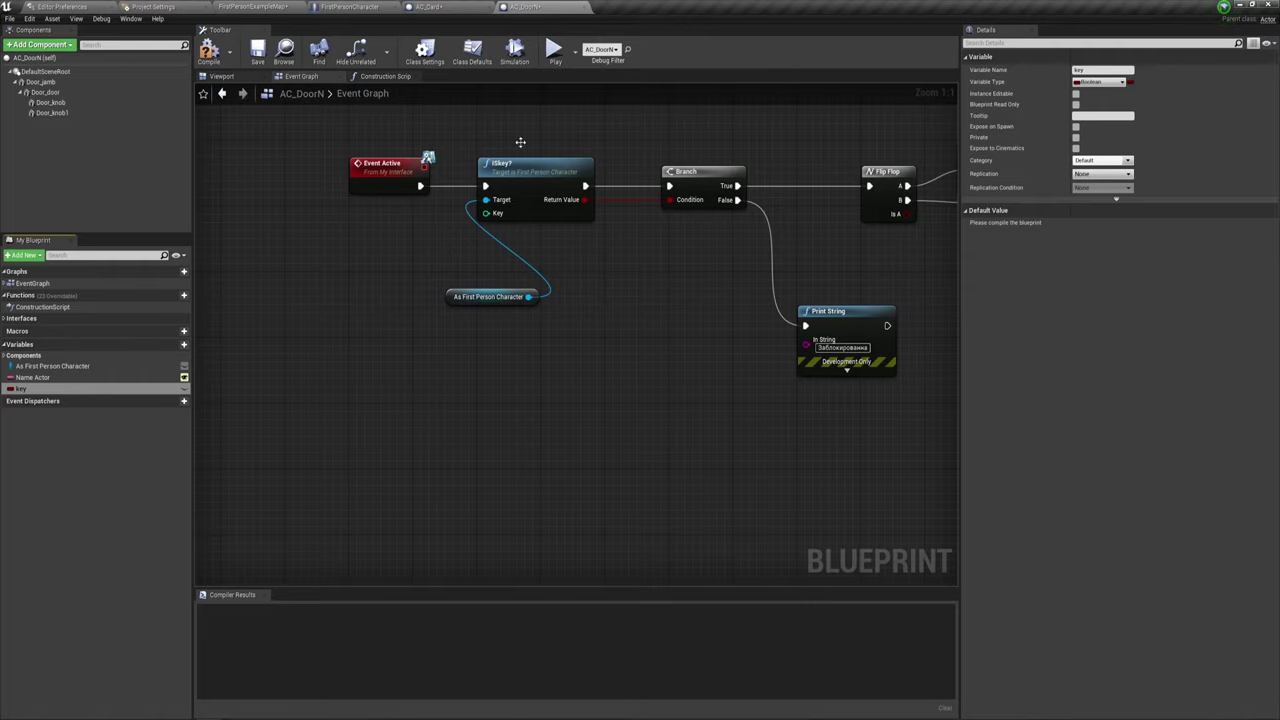
pyautogui.click(1120, 84)
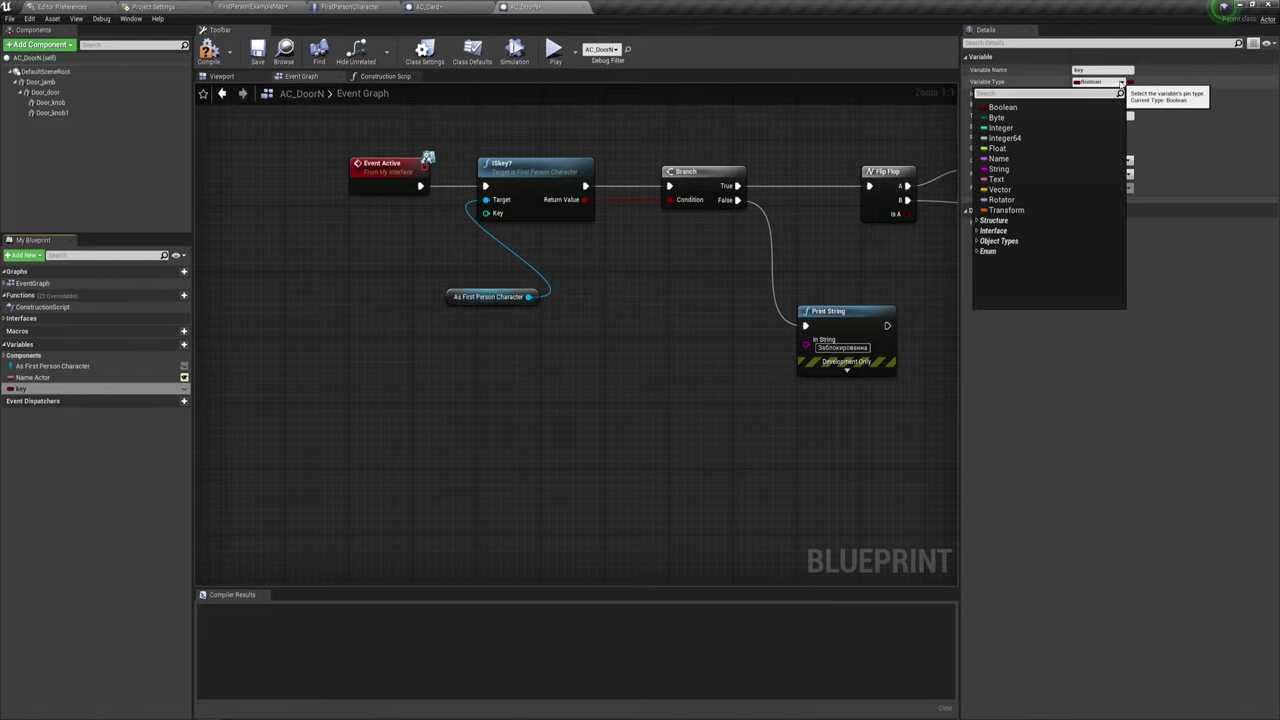
pyautogui.click(1000, 130)
pyautogui.click(208, 50)
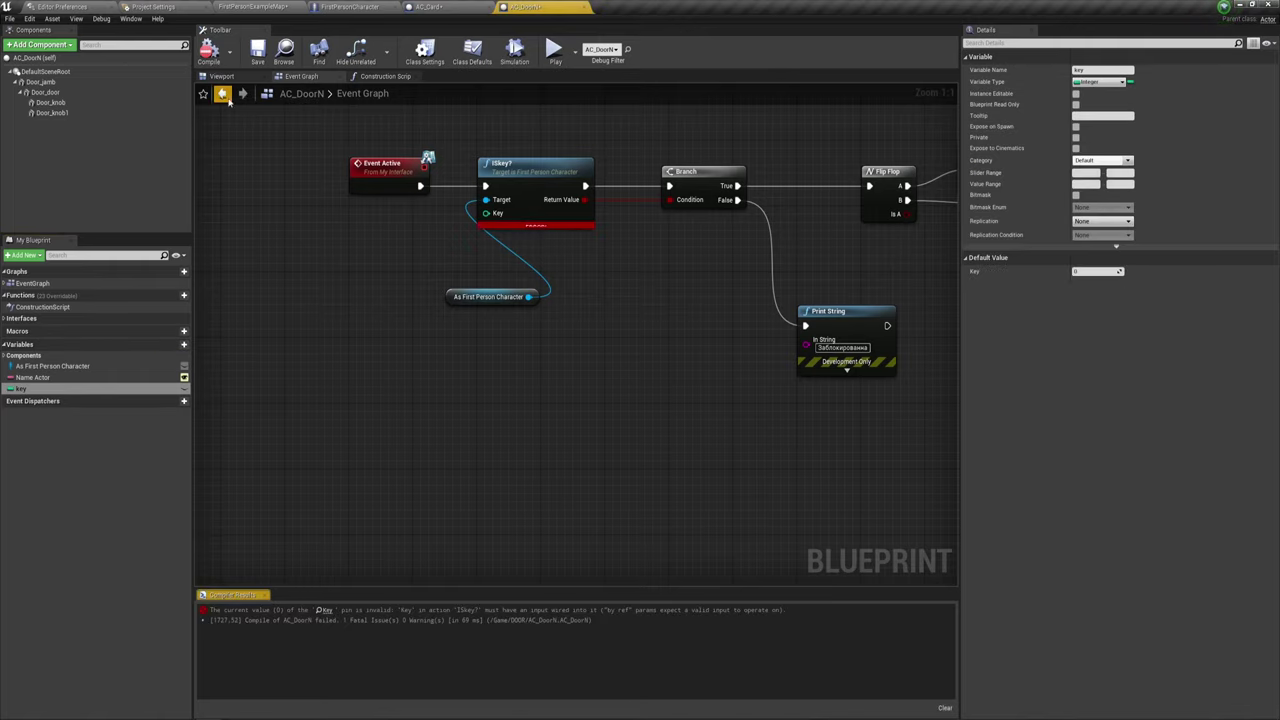
# Wire a key getter into ISkey?'s Key input, with As First Person Character beside it.
pyautogui.click(30, 391)
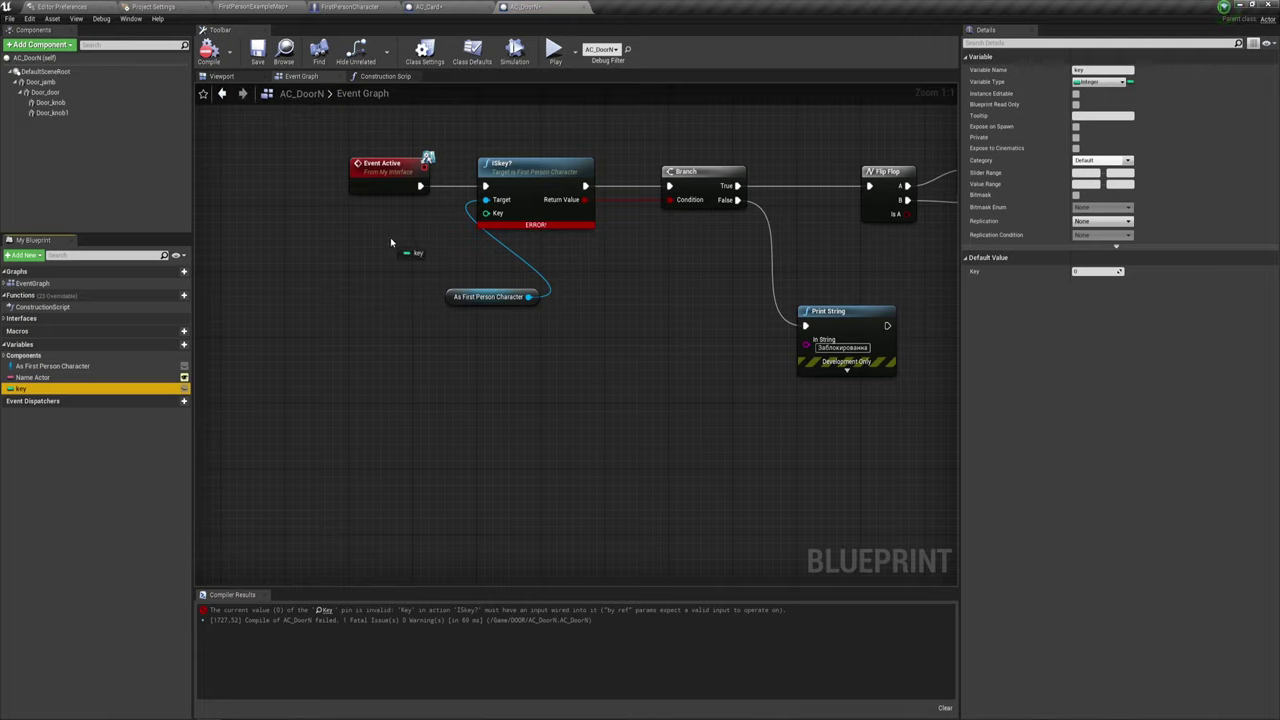
pyautogui.moveTo(390, 242); pyautogui.dragTo(488, 214)
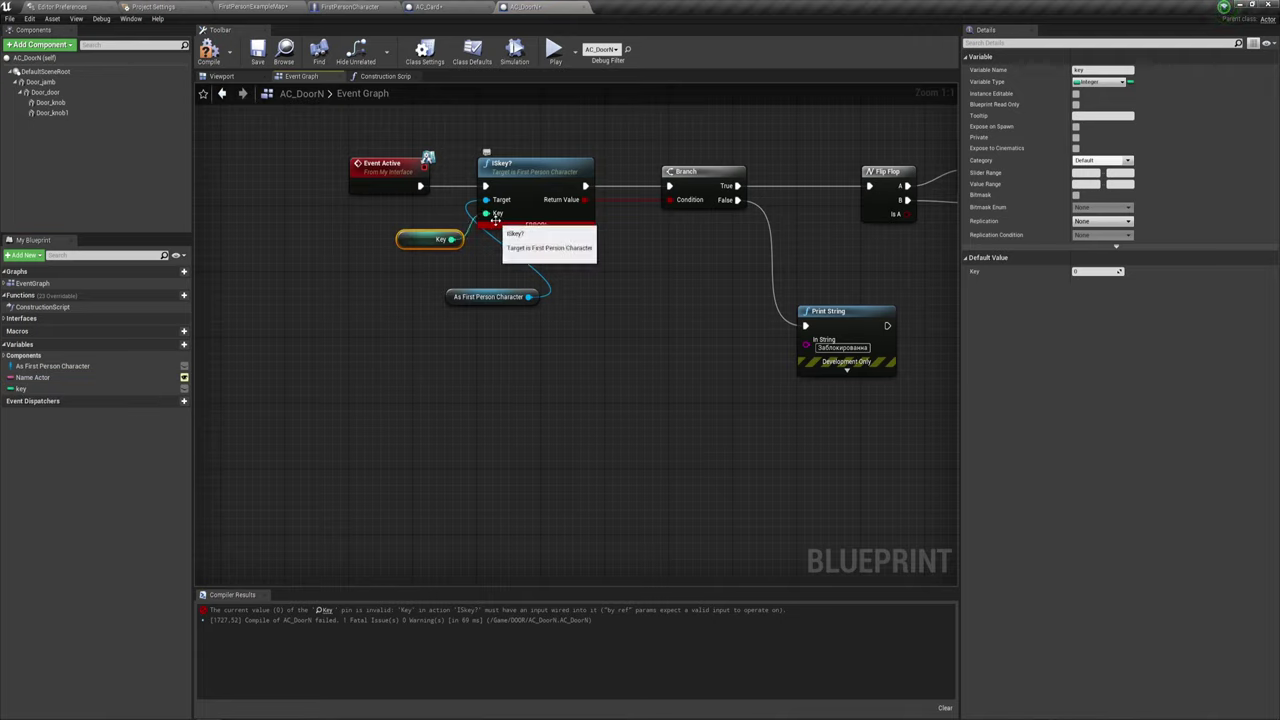
pyautogui.moveTo(488, 292); pyautogui.dragTo(408, 213)
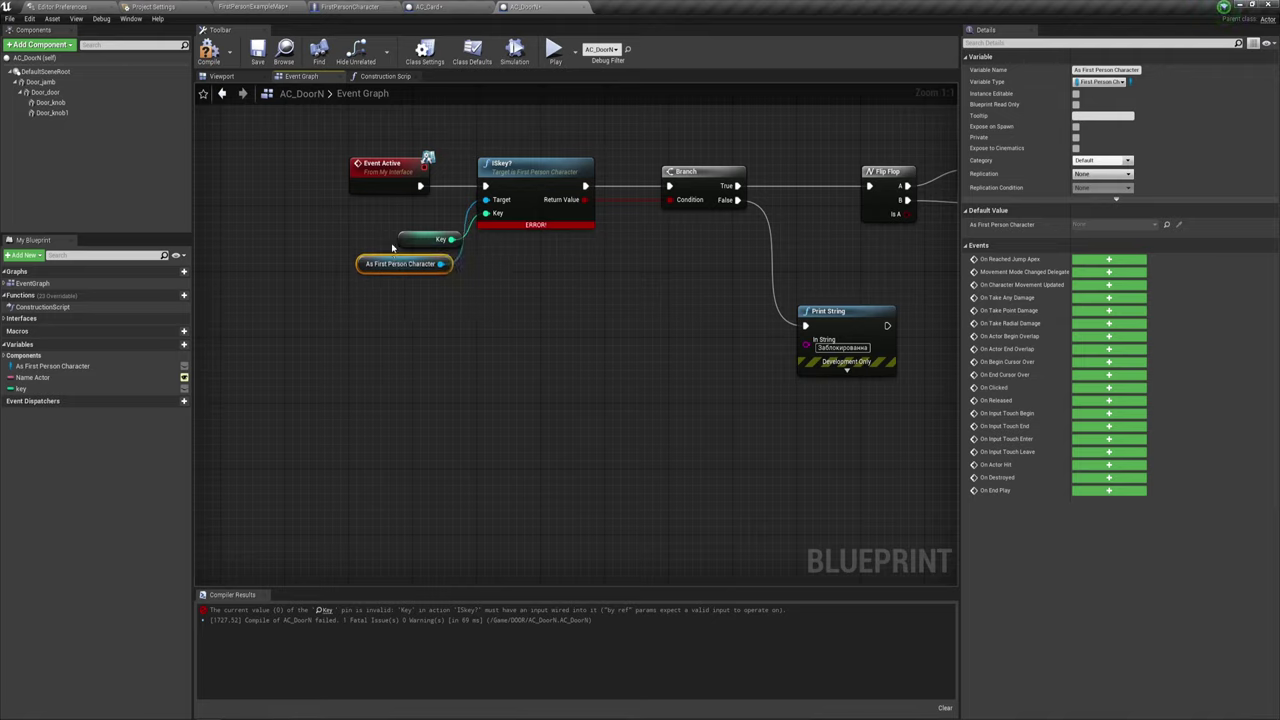
# Compile and save the AC_DoorN blueprint.
pyautogui.click(505, 325)
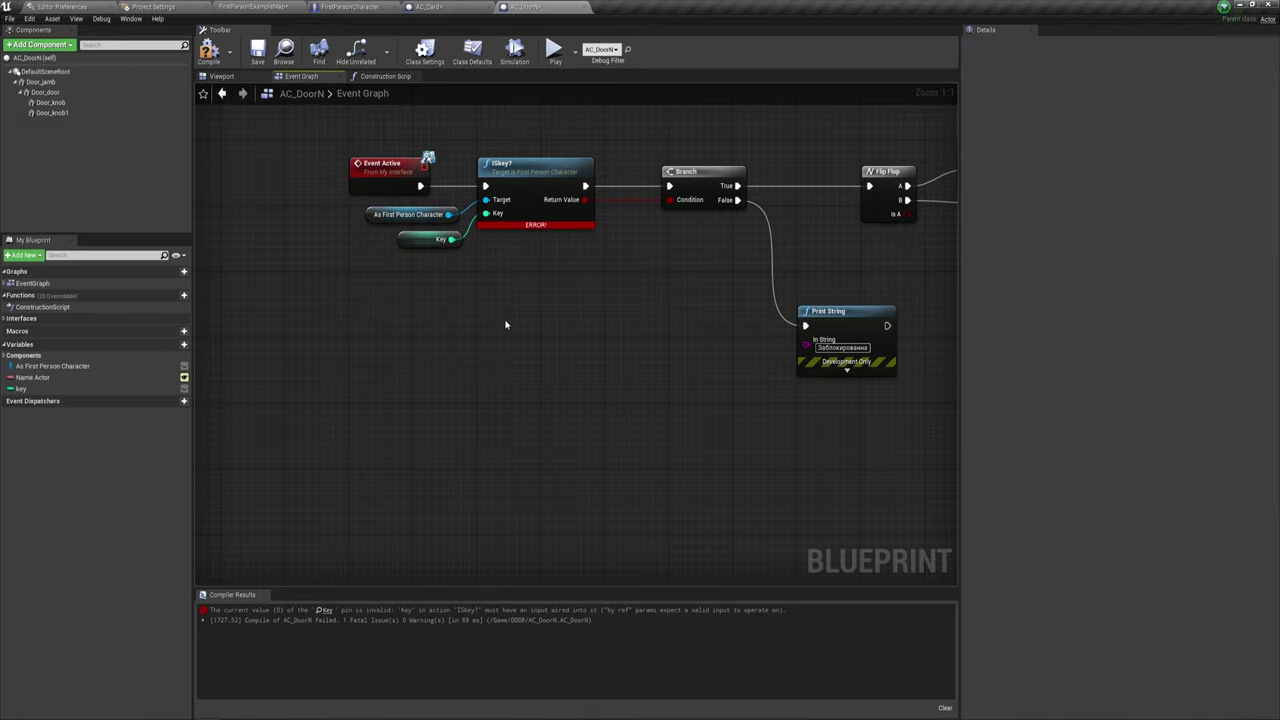
pyautogui.click(208, 50)
pyautogui.click(258, 50)
# Review the key-check and door timeline nodes, then return to FirstPersonExampleMap.
pyautogui.moveTo(740, 318); pyautogui.dragTo(620, 340, button='right')
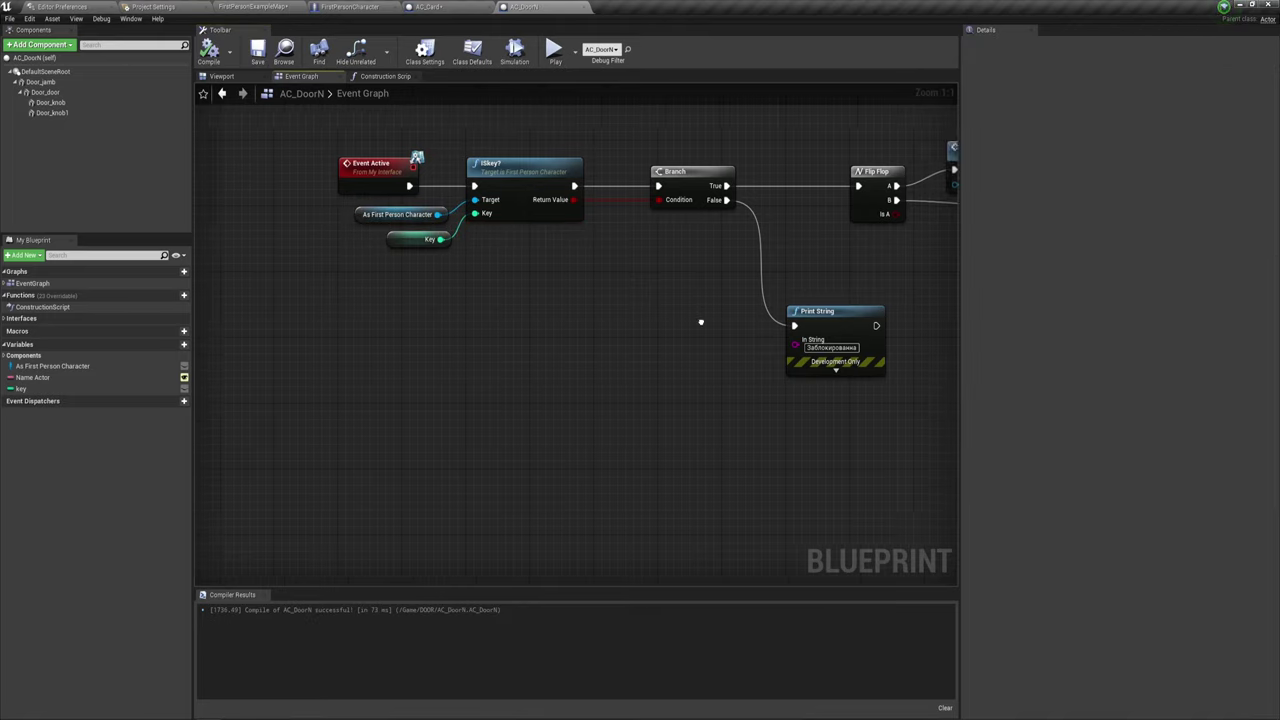
pyautogui.click(740, 345)
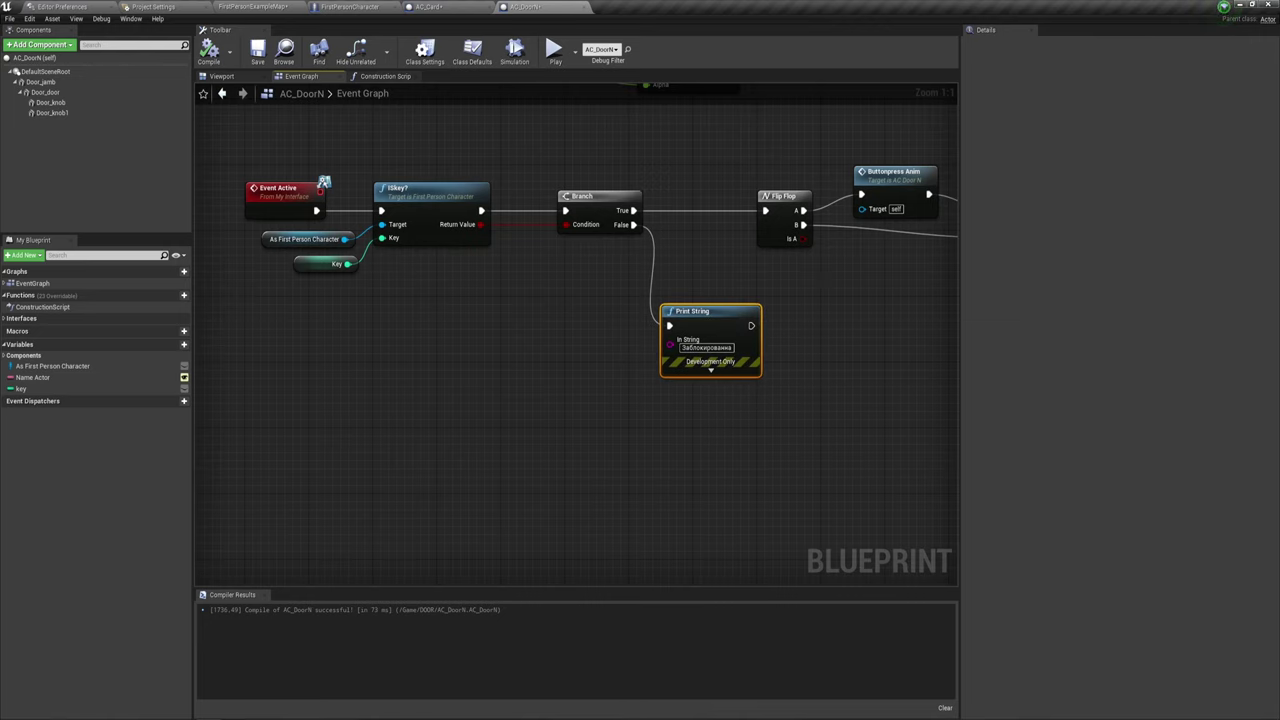
pyautogui.moveTo(740, 345); pyautogui.dragTo(557, 283, button='right')
pyautogui.scroll(-1, 557, 283)
pyautogui.moveTo(634, 317)
pyautogui.mouseDown(button='right')
pyautogui.moveTo(451, 297)
pyautogui.moveTo(732, 311)
pyautogui.mouseUp(button='right')
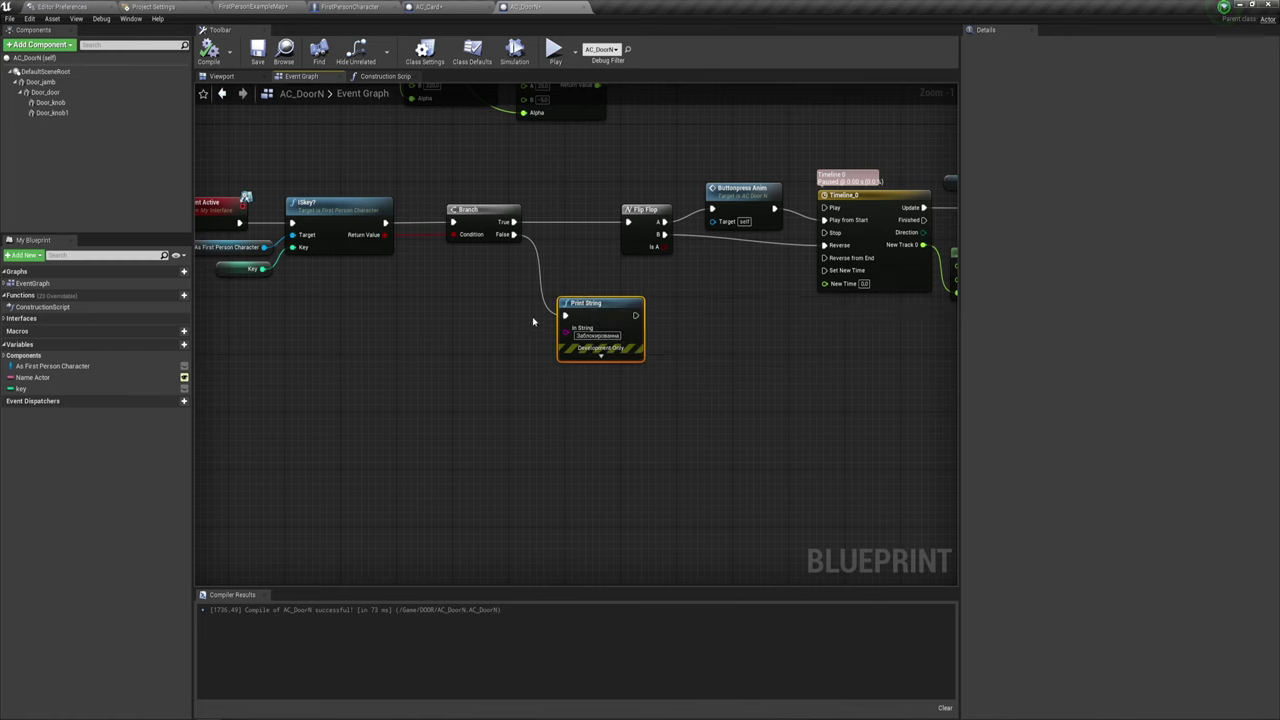
pyautogui.moveTo(480, 333); pyautogui.dragTo(663, 352, button='right')
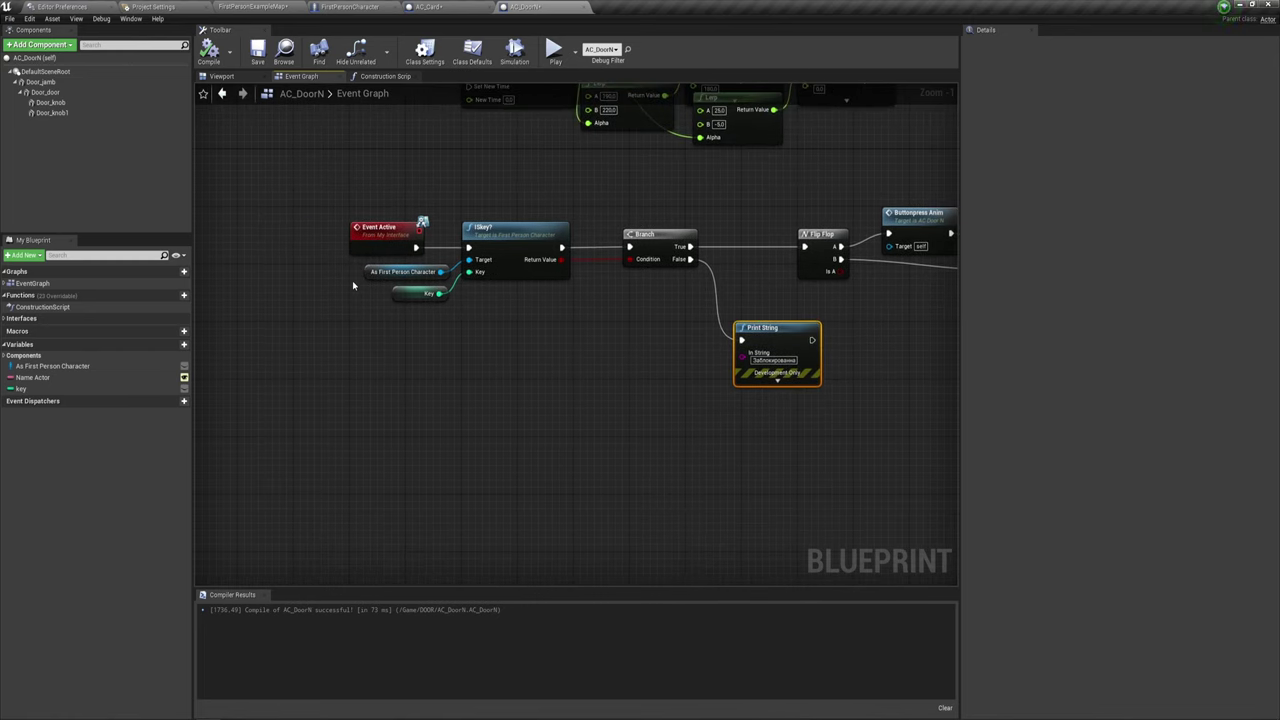
pyautogui.moveTo(352, 280)
pyautogui.mouseDown()
pyautogui.moveTo(412, 332)
pyautogui.moveTo(508, 225)
pyautogui.mouseUp()
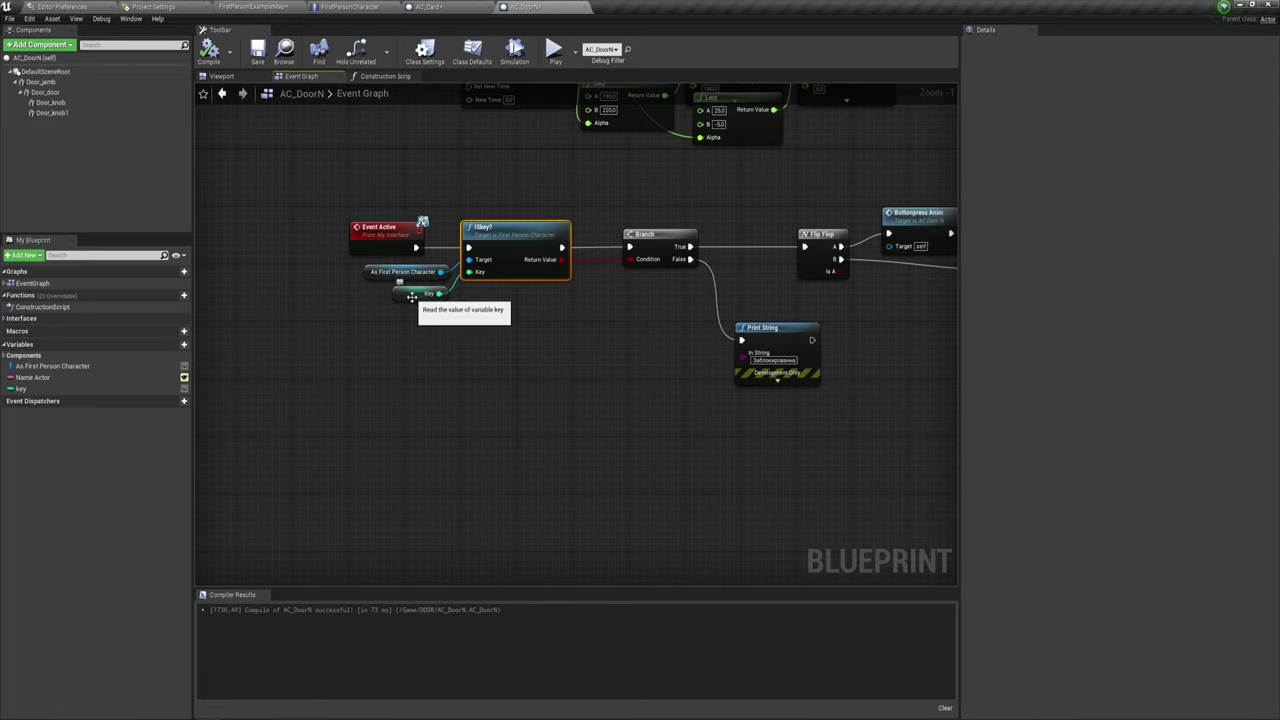
pyautogui.moveTo(609, 256); pyautogui.dragTo(506, 247, button='right')
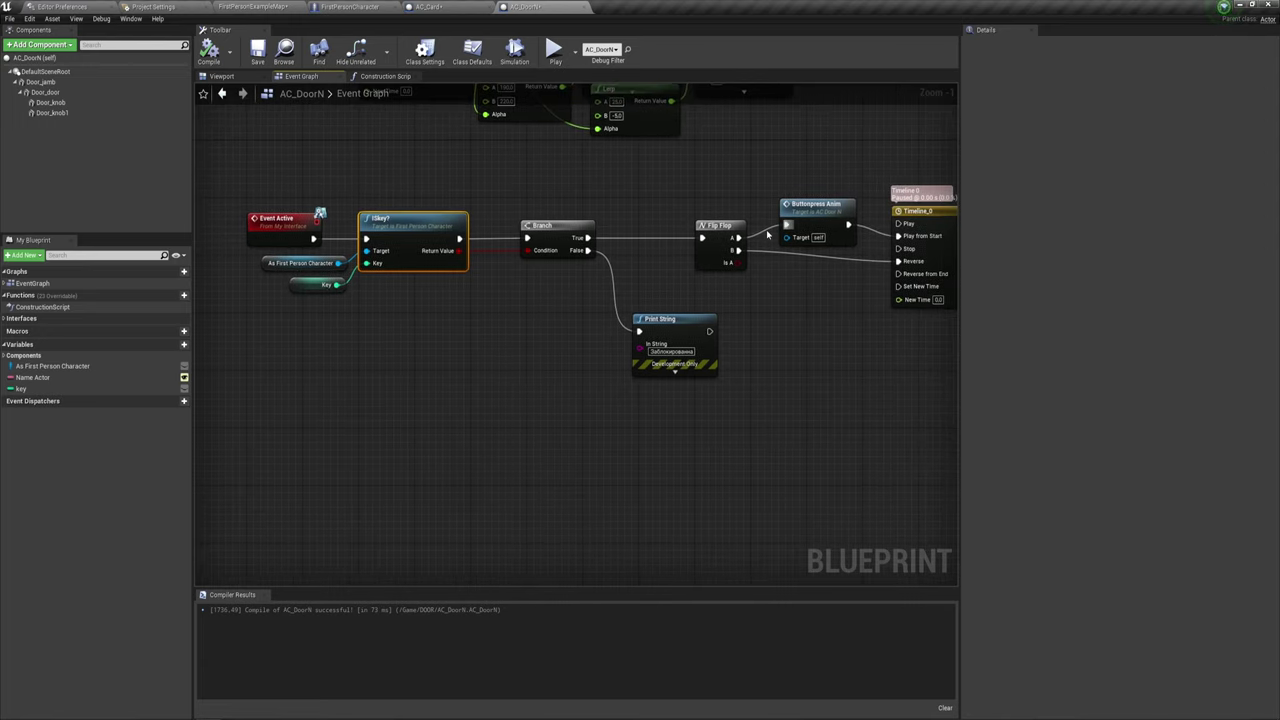
pyautogui.moveTo(767, 234); pyautogui.dragTo(564, 237, button='right')
pyautogui.moveTo(486, 271); pyautogui.dragTo(835, 262)
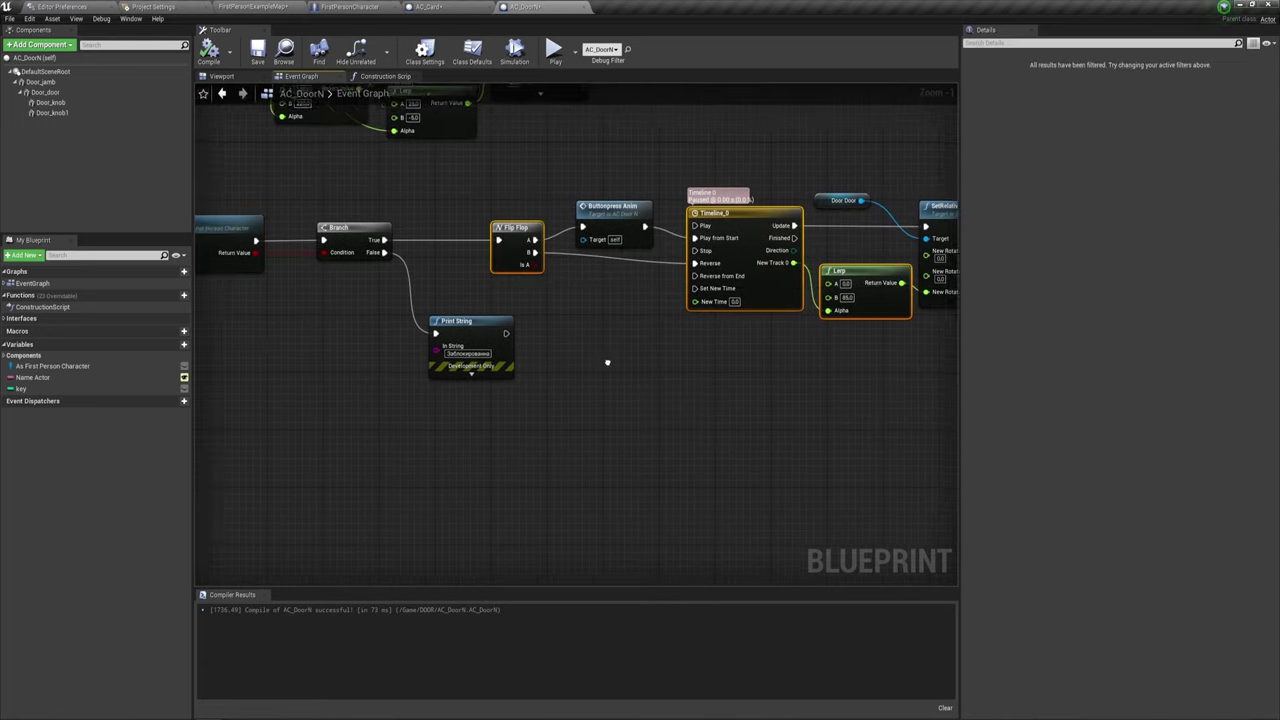
pyautogui.moveTo(607, 363); pyautogui.dragTo(759, 342, button='right')
pyautogui.click(620, 301)
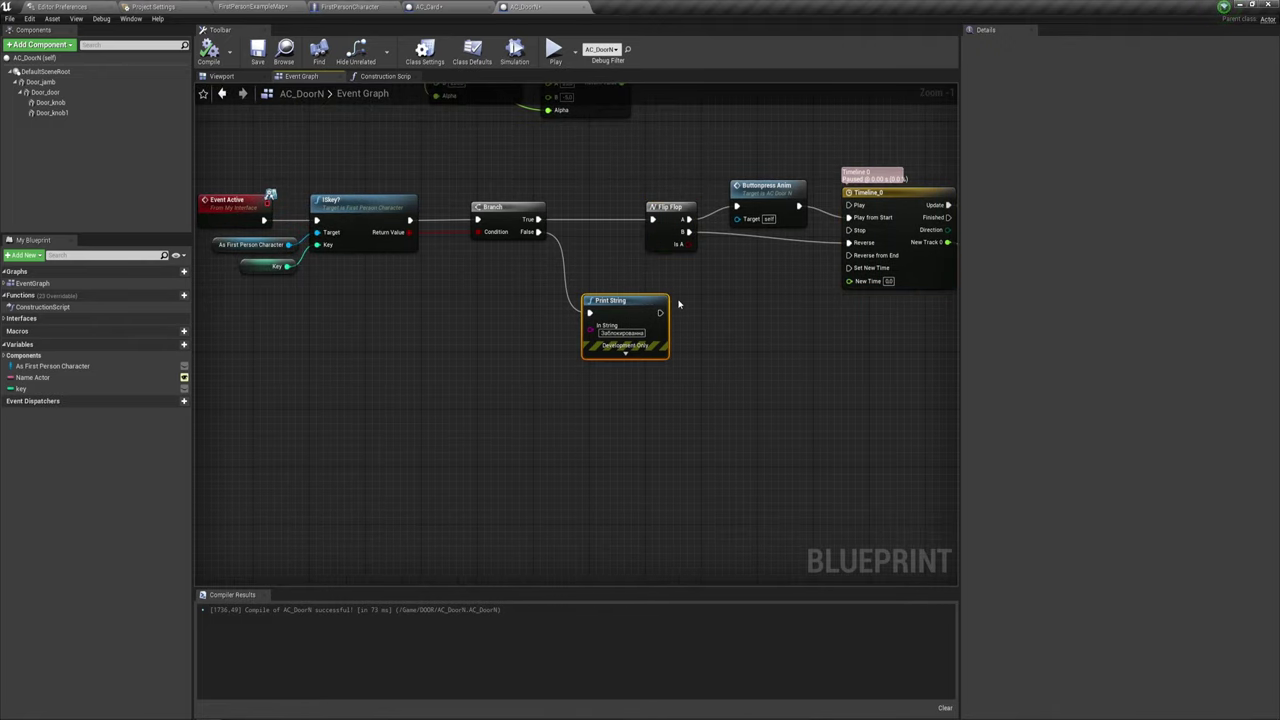
pyautogui.click(268, 7)
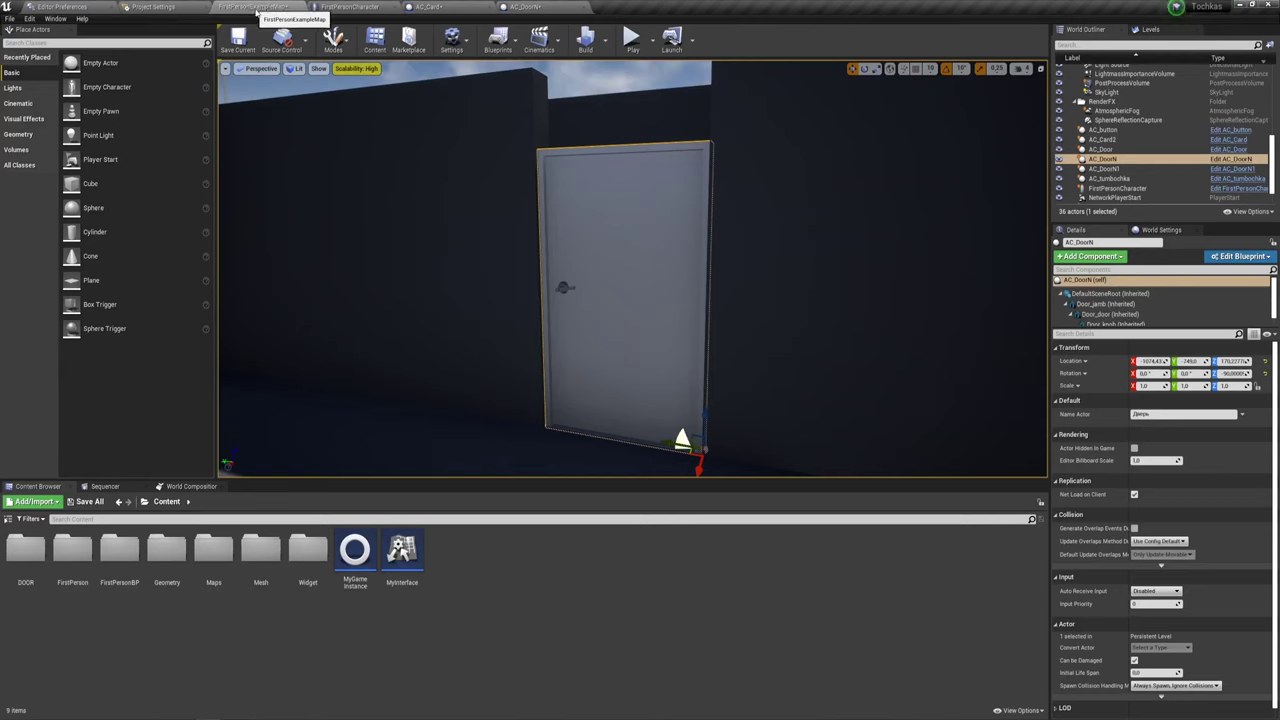
# Save all modified assets, then duplicate AC_Card2 into AC_Card3 and AC_Card4 on the cube.
pyautogui.click(88, 502)
pyautogui.click(731, 459)
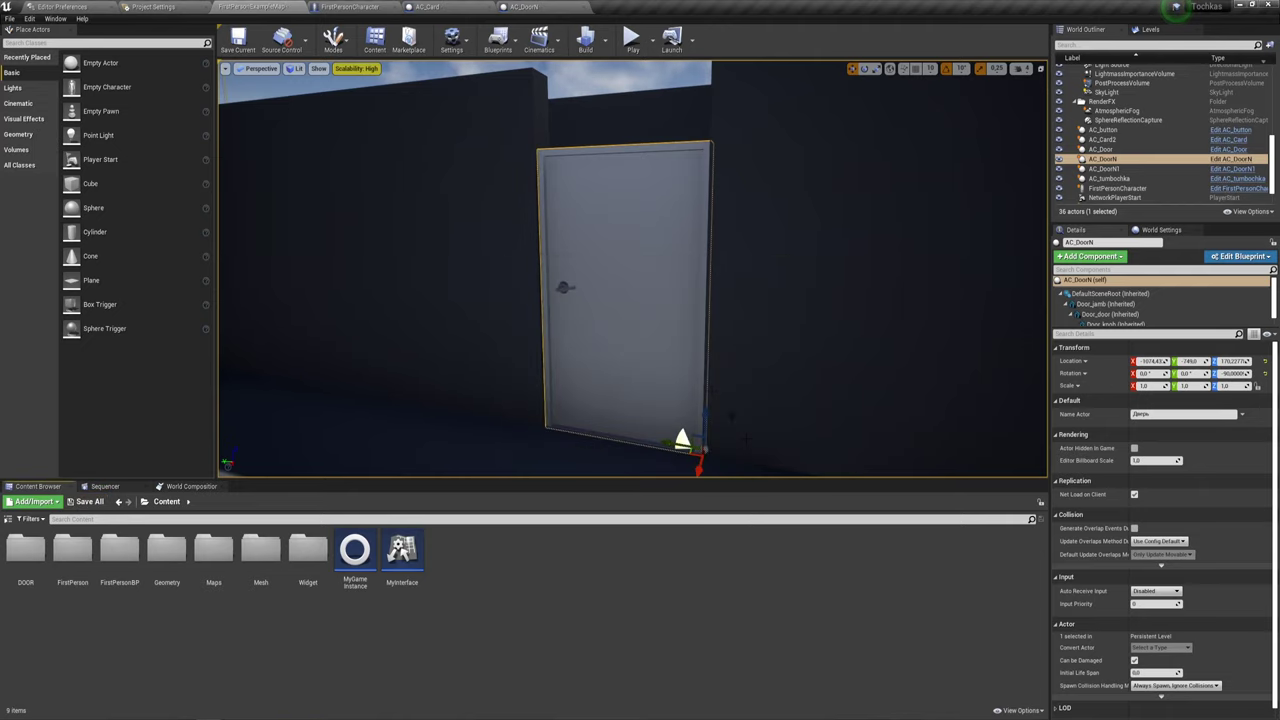
pyautogui.press('f')
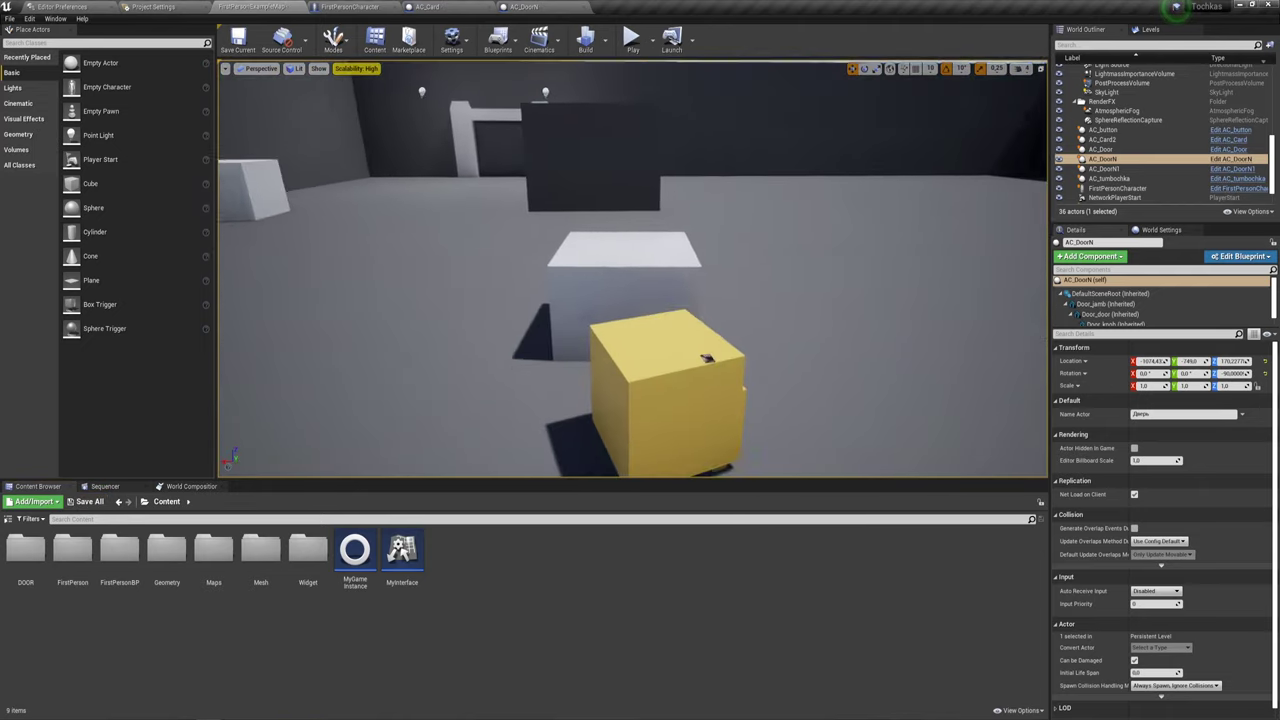
pyautogui.click(708, 316)
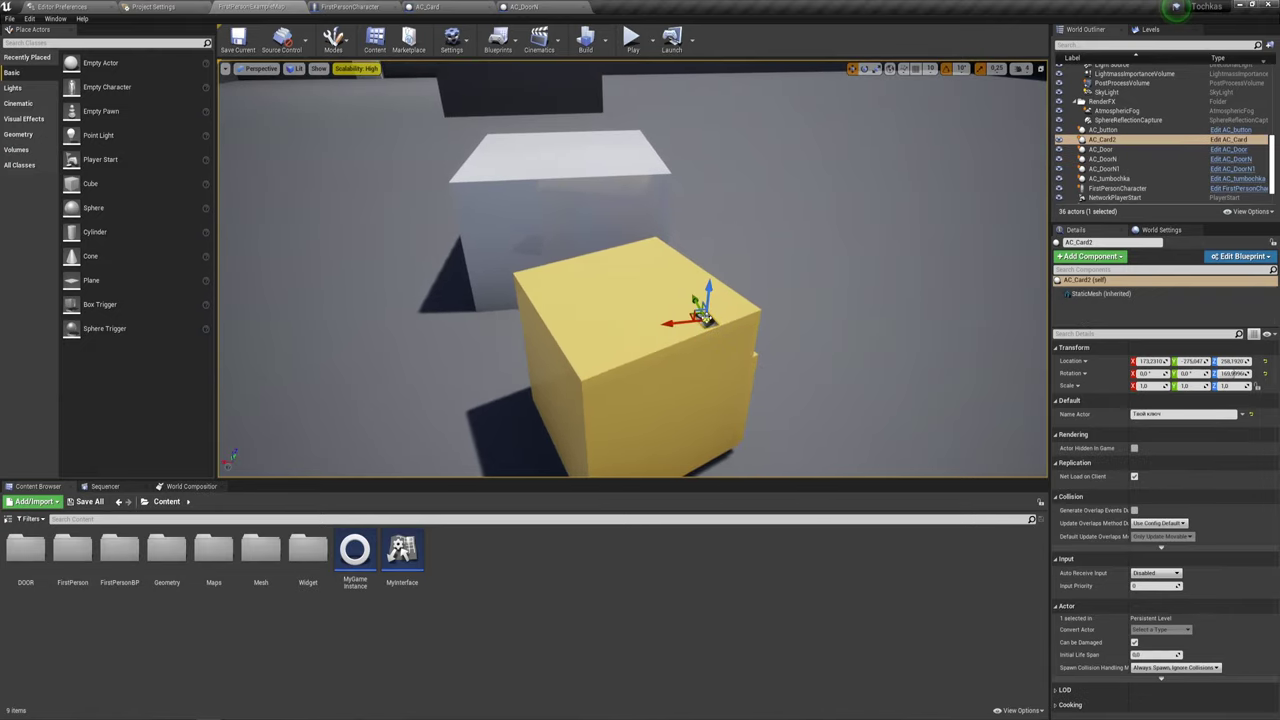
pyautogui.keyDown('alt'); pyautogui.moveTo(677, 323); pyautogui.dragTo(563, 348); pyautogui.keyUp('alt')
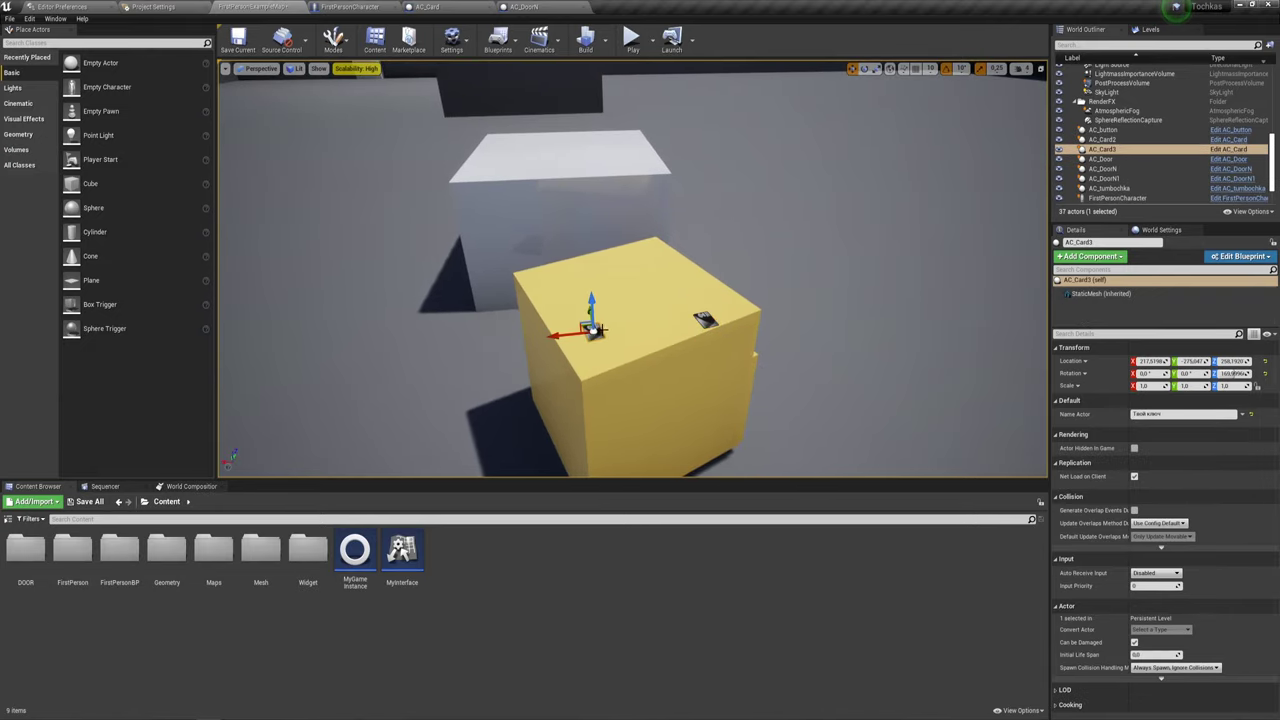
pyautogui.keyDown('alt'); pyautogui.moveTo(557, 335); pyautogui.dragTo(604, 340); pyautogui.keyUp('alt')
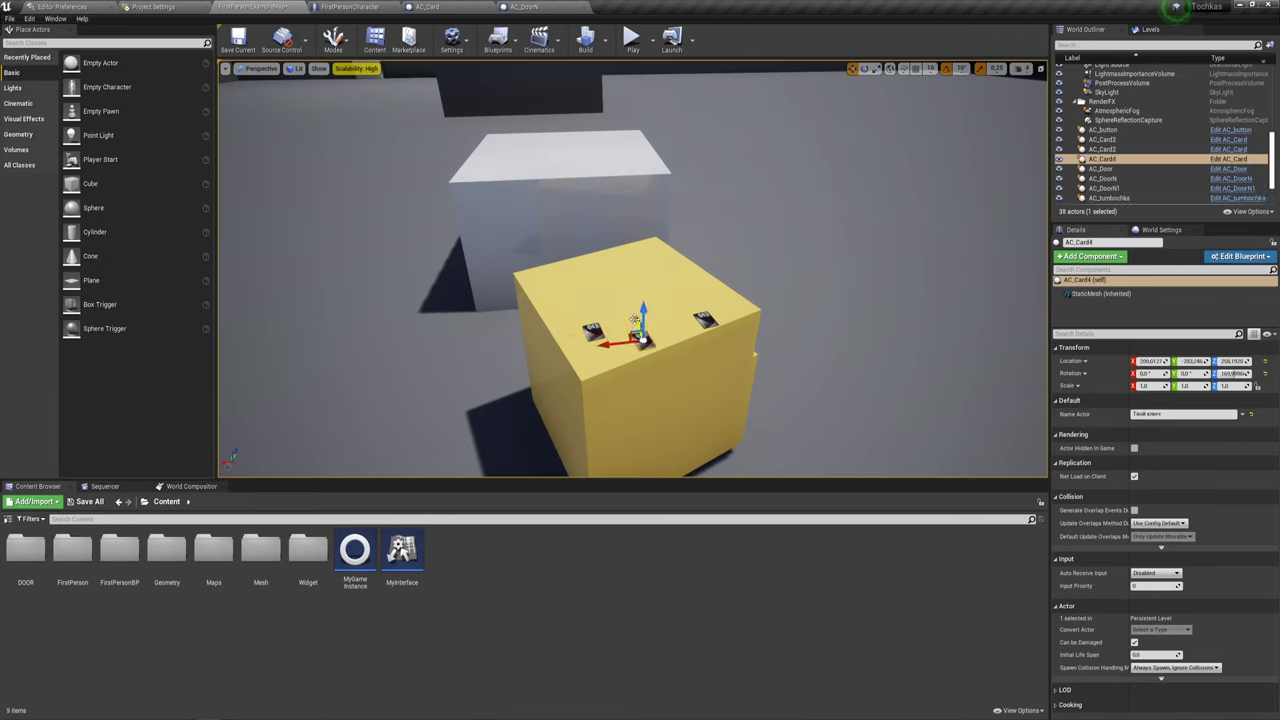
# Rotate AC_Card4 by -90°, save the map, and open the AC_Card blueprint.
pyautogui.press('e')
pyautogui.moveTo(640, 345)
pyautogui.mouseDown()
pyautogui.moveTo(600, 380)
pyautogui.moveTo(625, 378)
pyautogui.moveTo(603, 365)
pyautogui.mouseUp()
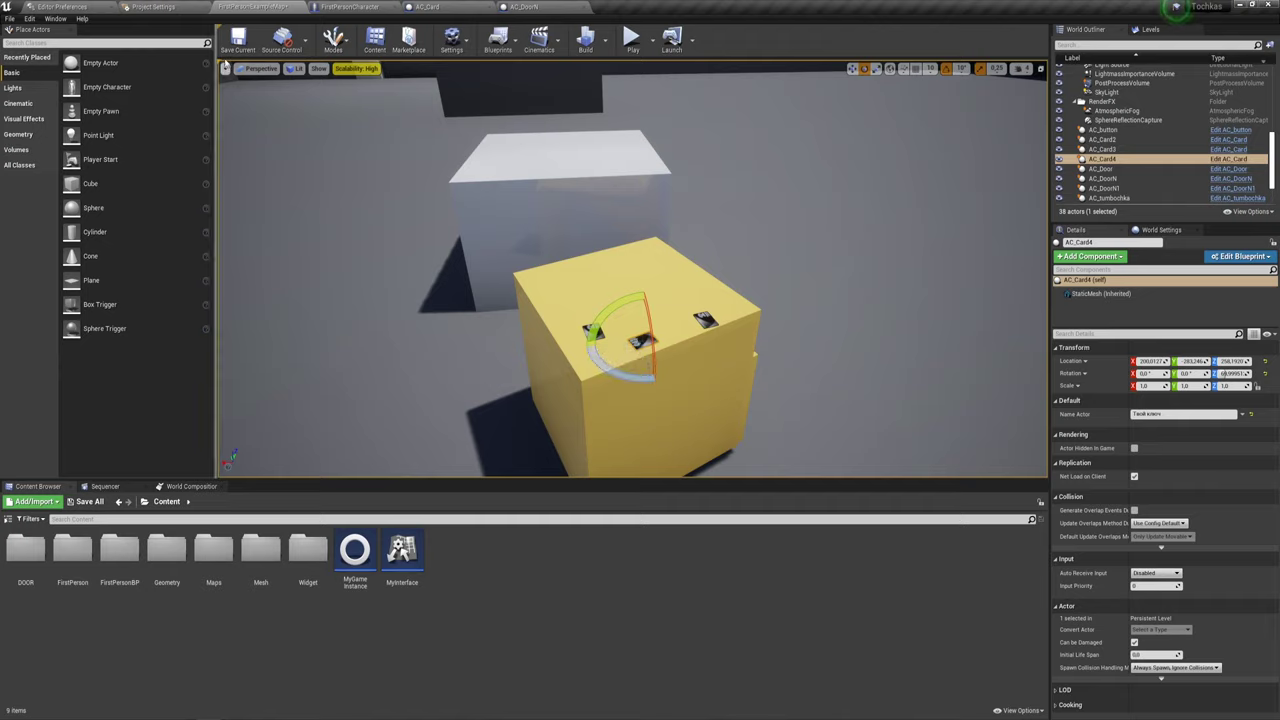
pyautogui.click(237, 47)
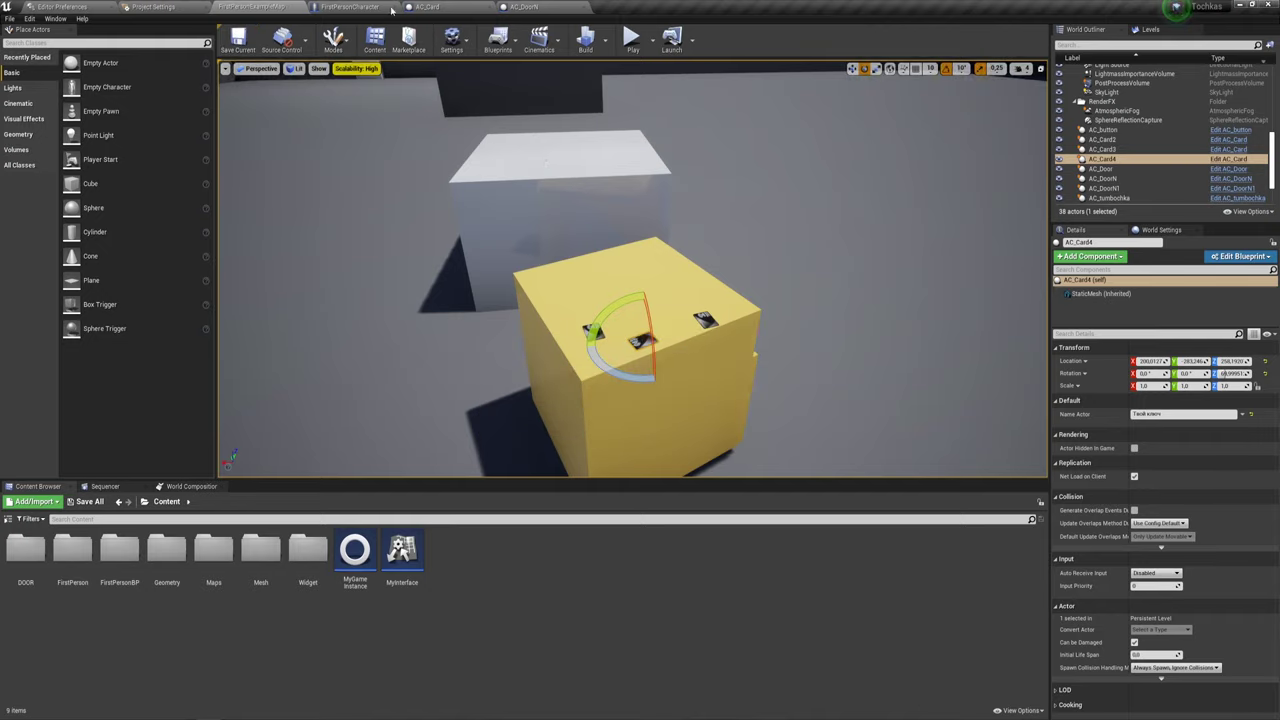
pyautogui.click(475, 7)
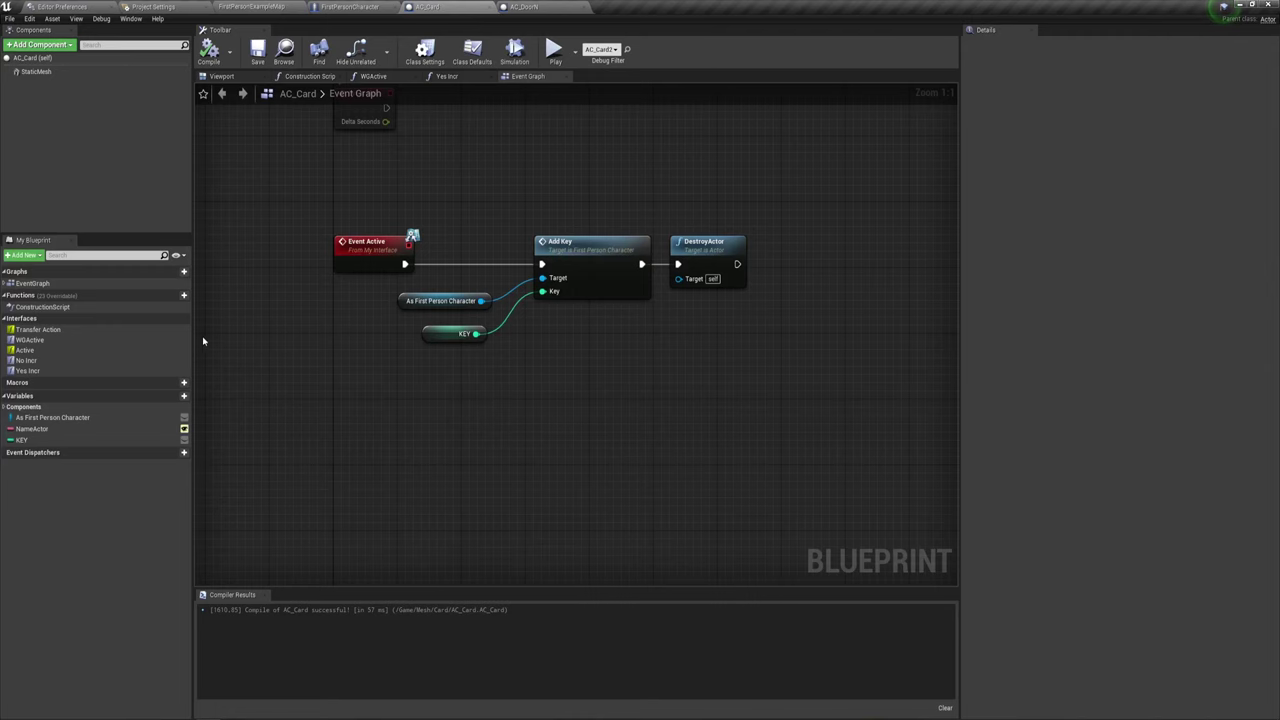
# Make AC_Card's KEY variable instance-editable, read-only, exposed on spawn and private.
pyautogui.click(184, 440)
pyautogui.click(60, 440)
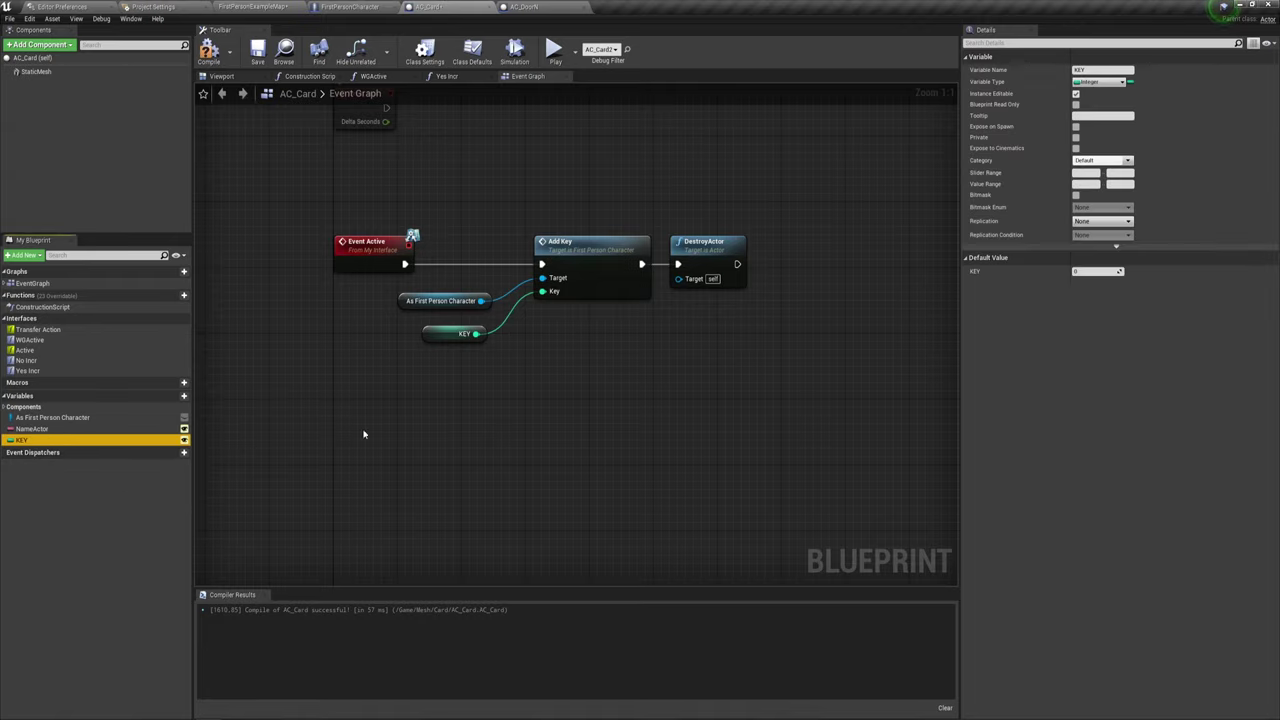
pyautogui.click(1076, 104)
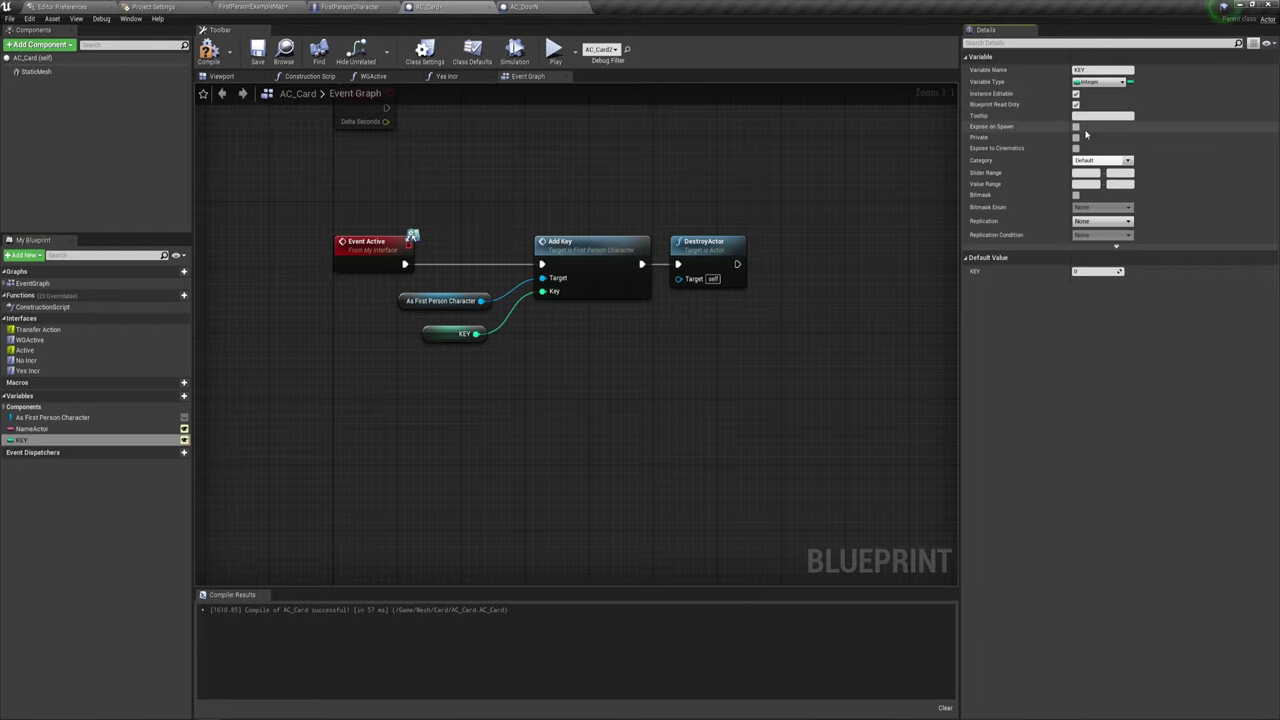
pyautogui.click(1076, 127)
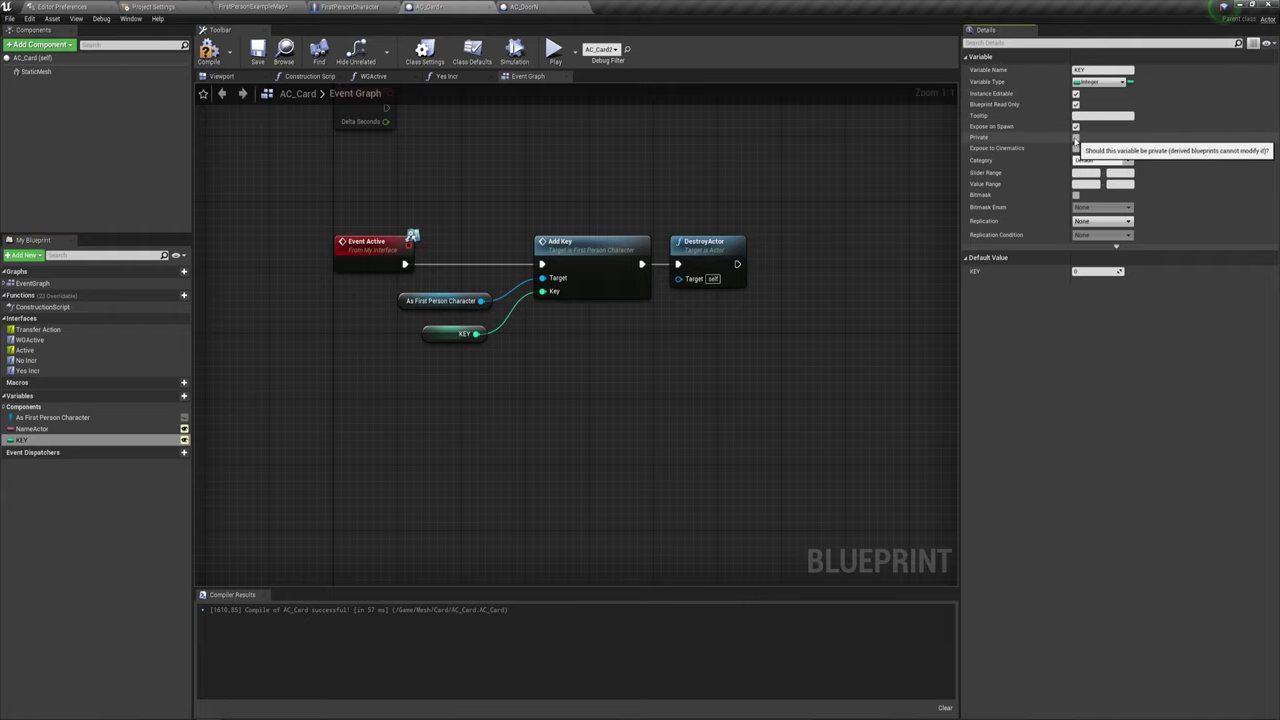
pyautogui.click(1076, 137)
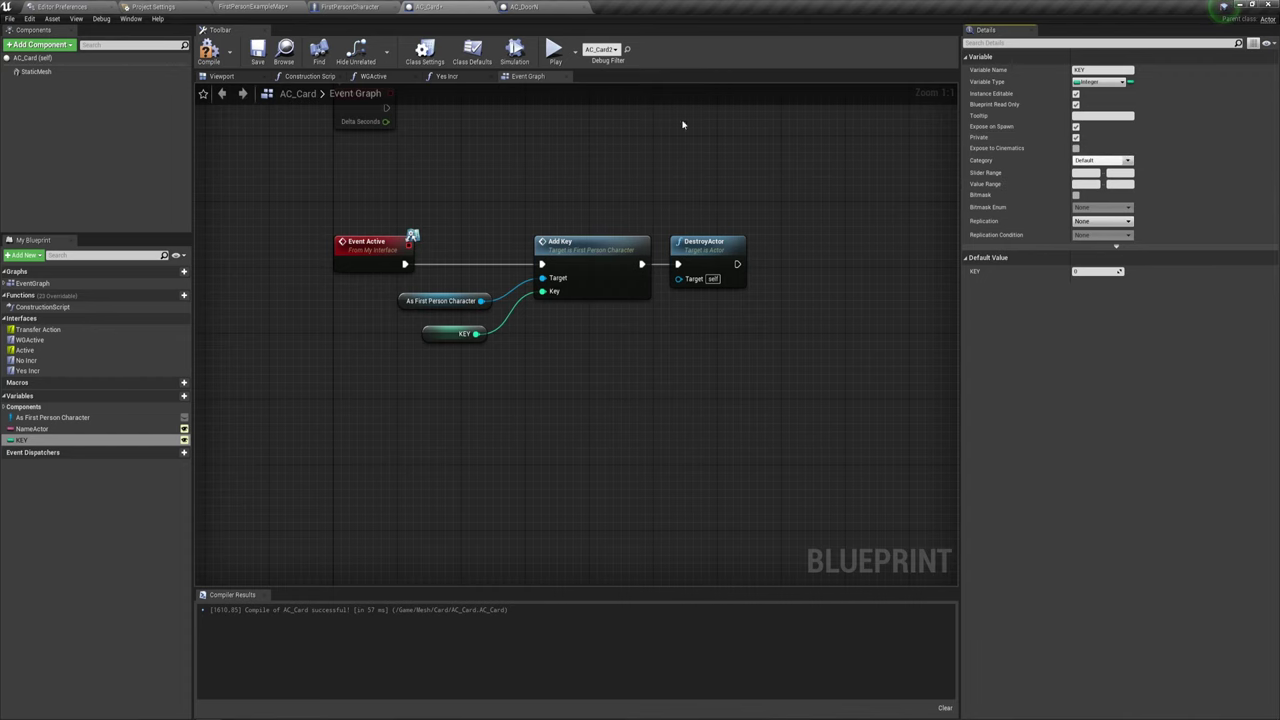
# Give AC_DoorN's key variable the same four flags, then compile, save and return to the level.
pyautogui.click(520, 7)
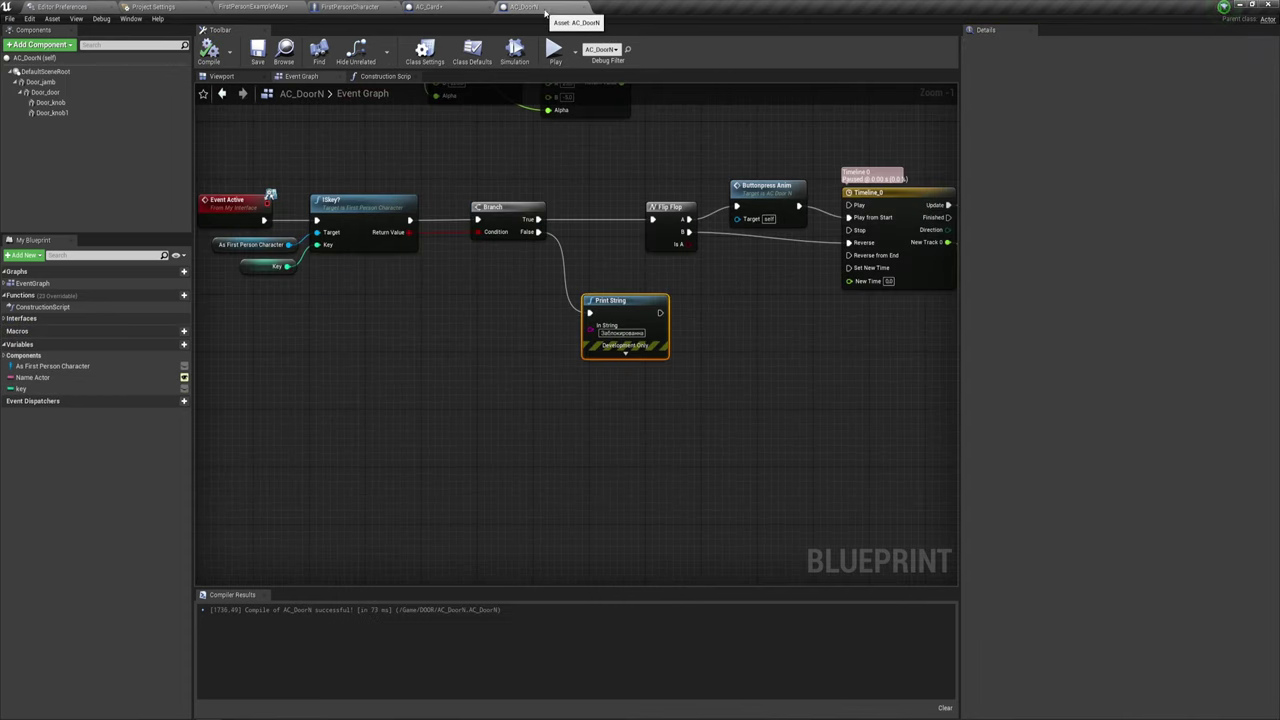
pyautogui.click(20, 388)
pyautogui.click(1076, 93)
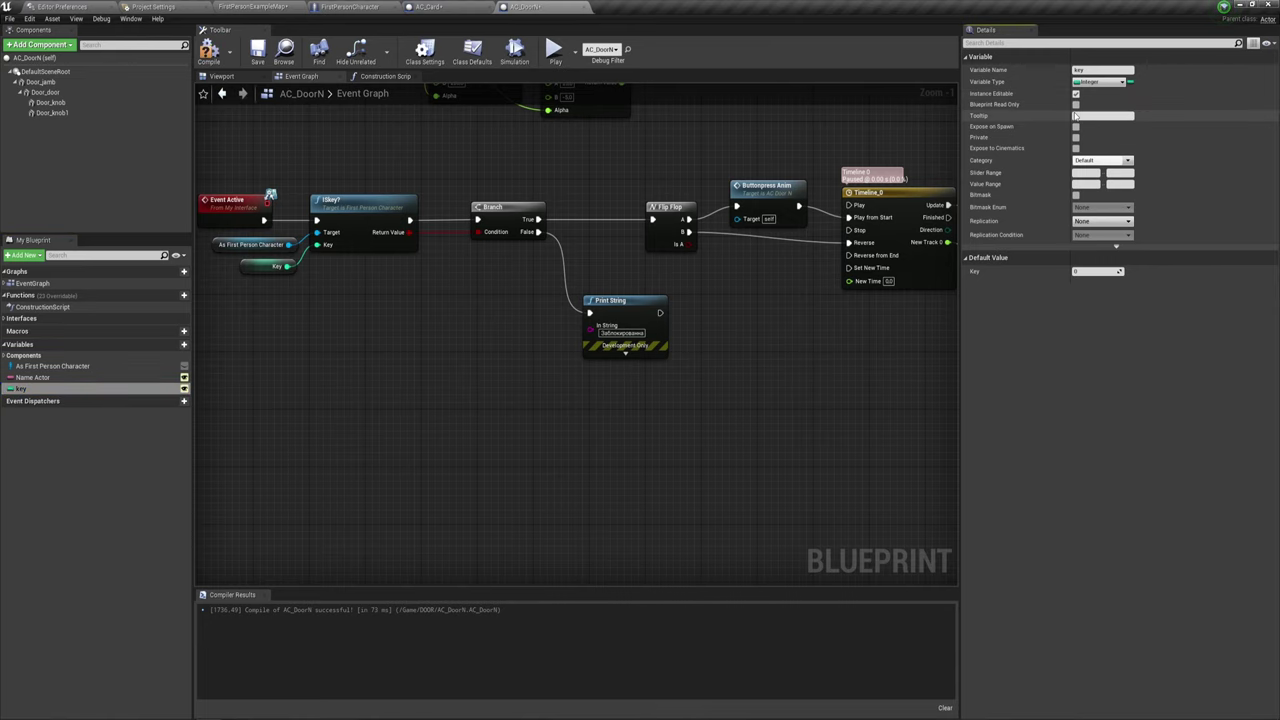
pyautogui.click(1076, 104)
pyautogui.click(1076, 127)
pyautogui.click(1076, 138)
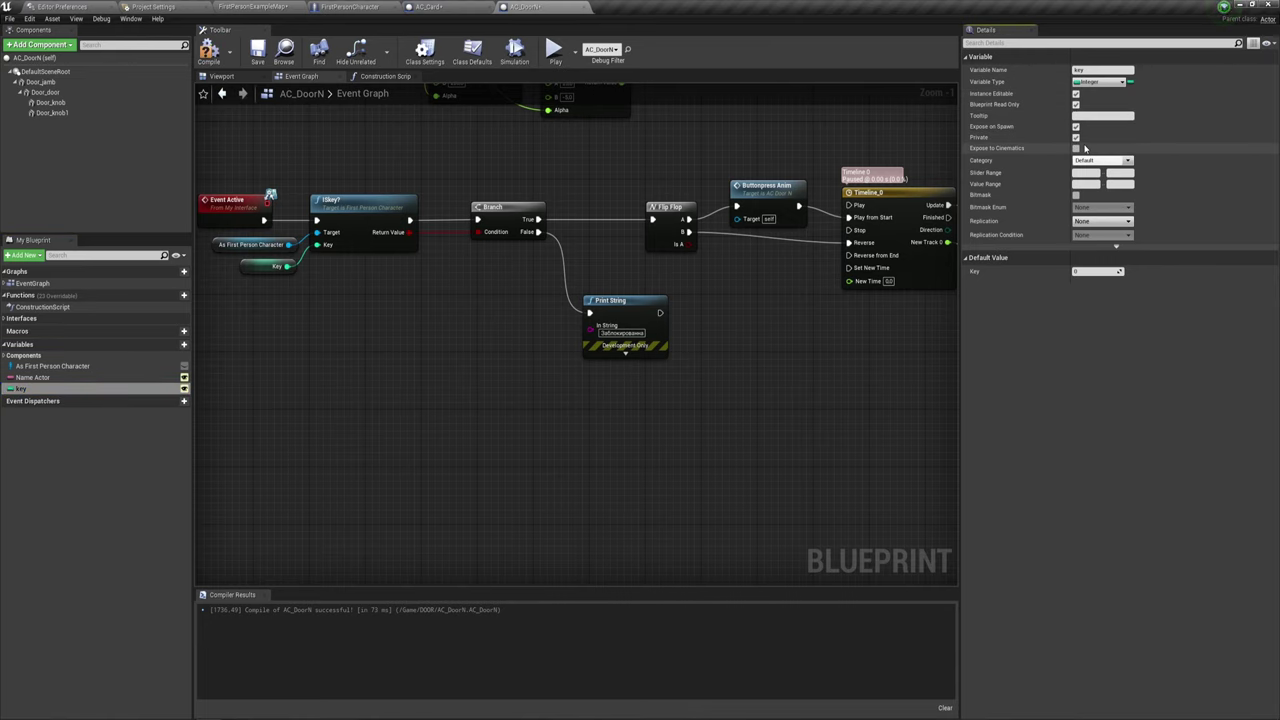
pyautogui.click(208, 50)
pyautogui.click(258, 52)
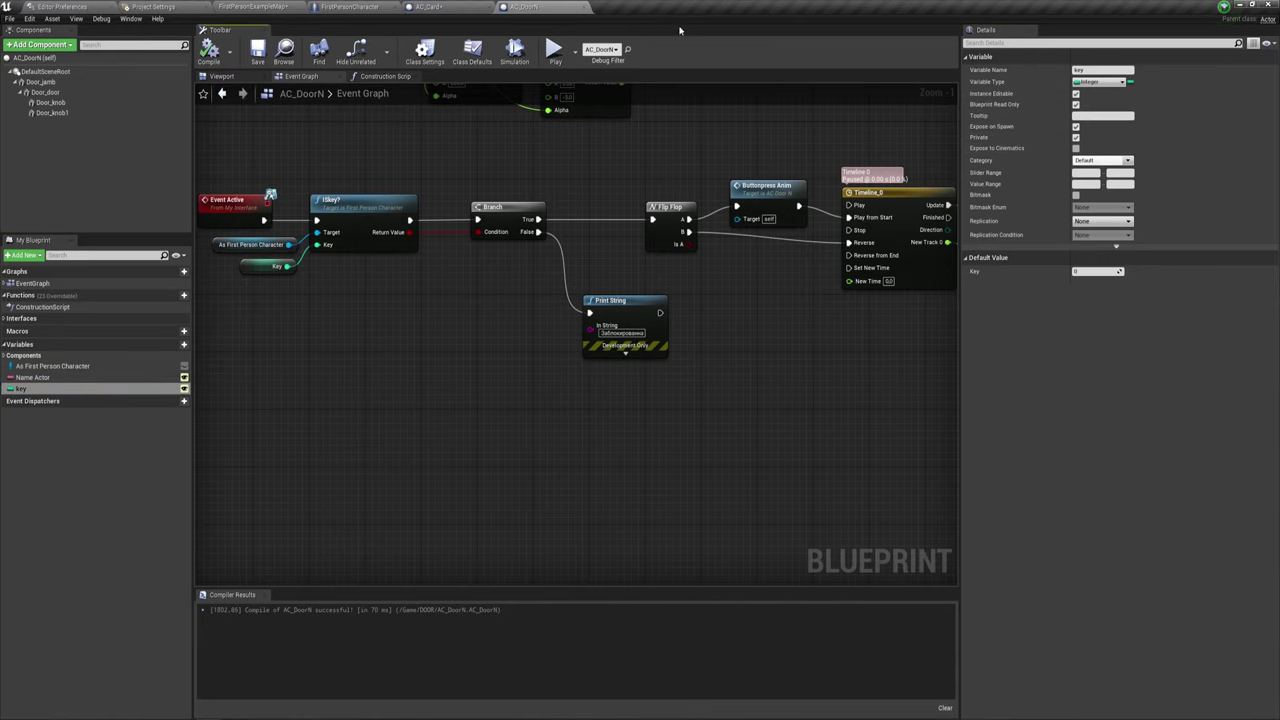
pyautogui.click(275, 7)
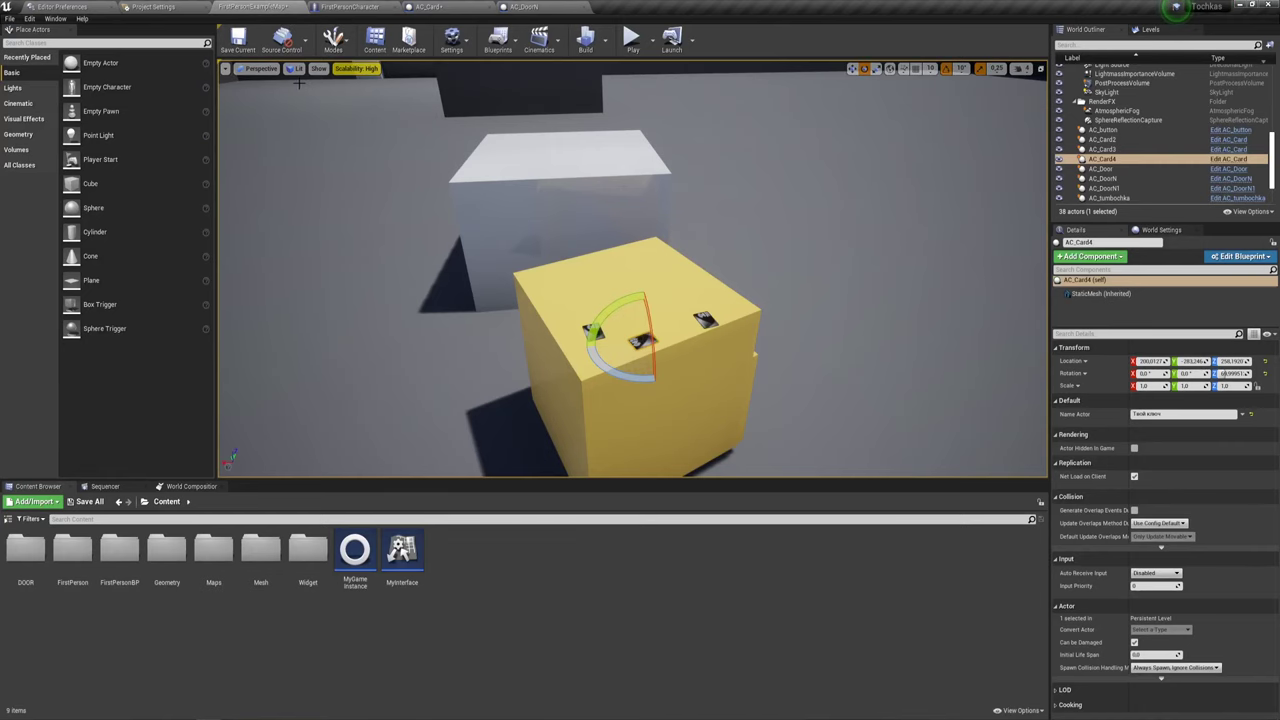
# Save AC_Card and FirstPersonExampleMap with Save All, then select the AC_Card2 and AC_Card4 cards.
pyautogui.click(100, 497)
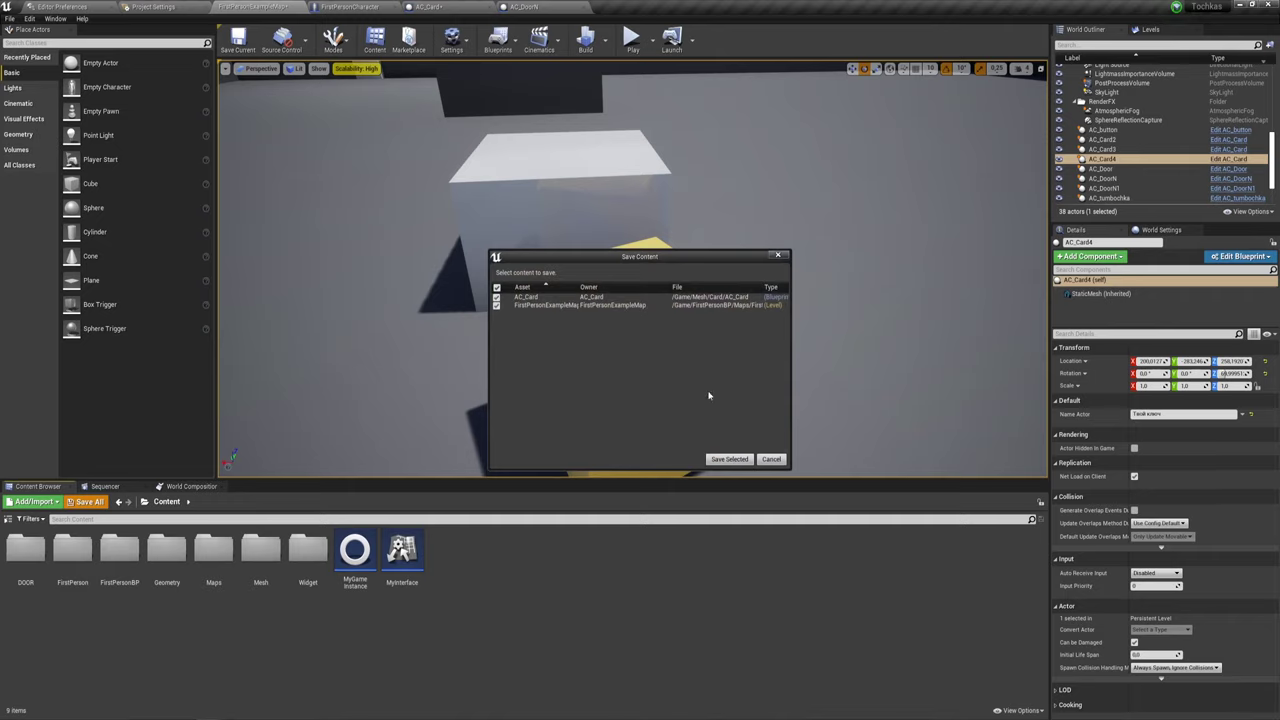
pyautogui.click(731, 459)
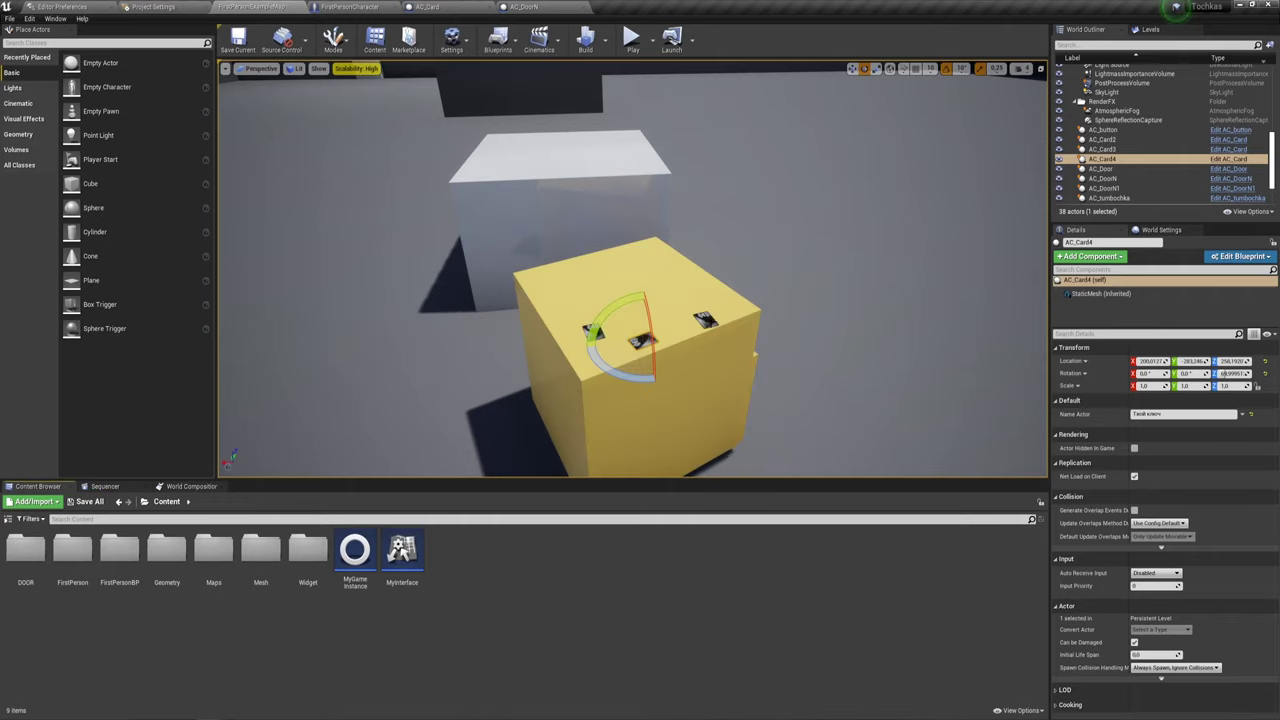
pyautogui.click(1102, 139)
pyautogui.click(1102, 159)
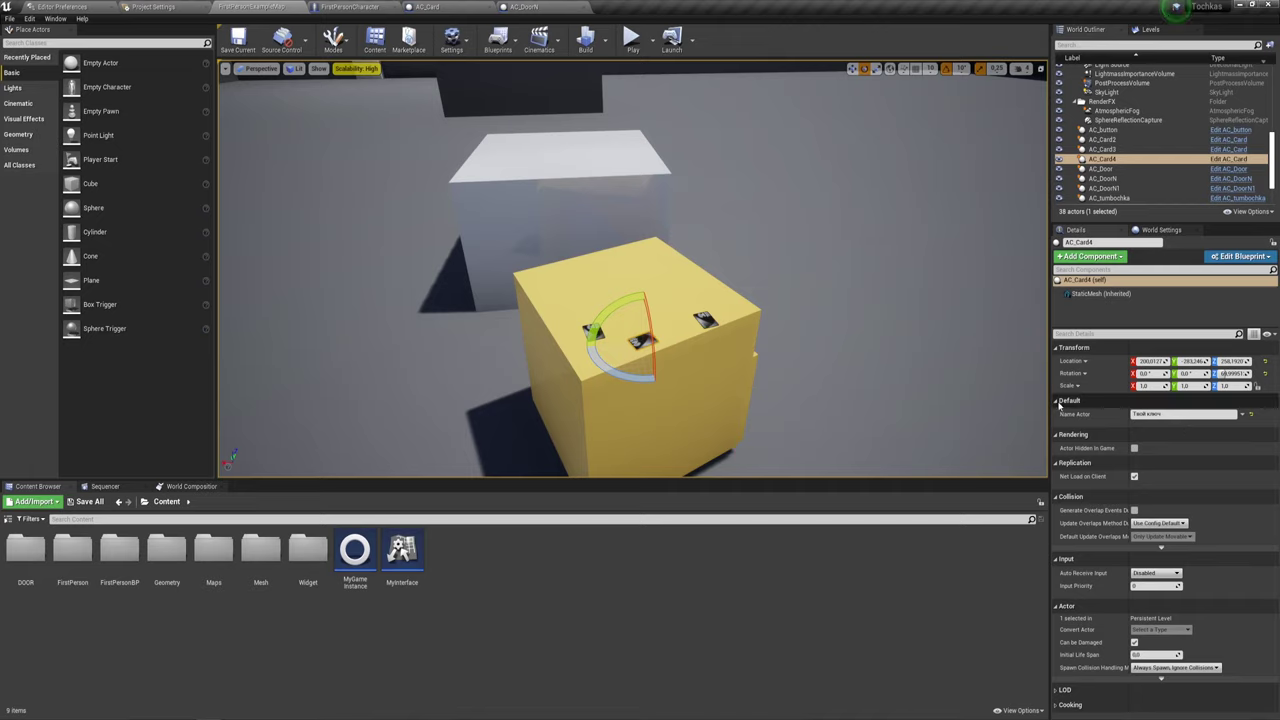
# Check the AC_Card and FirstPersonCharacter blueprints, then select AC_Card2 on the cube.
pyautogui.click(448, 8)
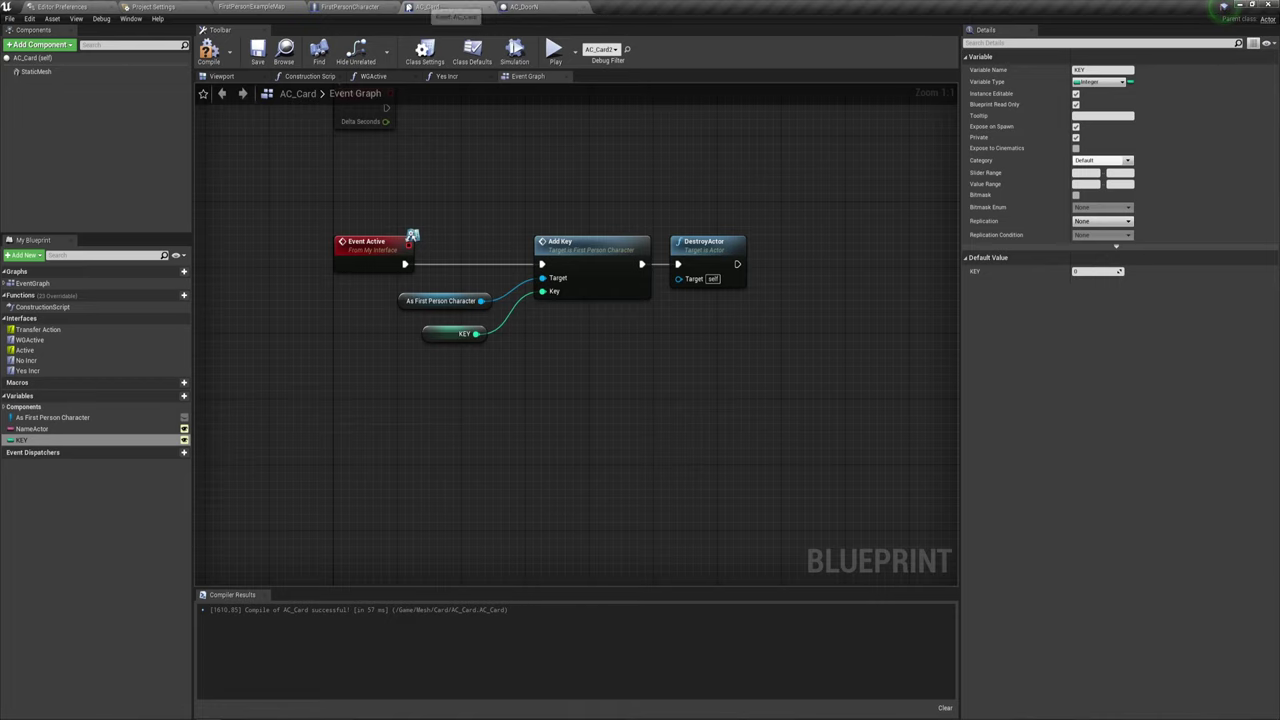
pyautogui.click(352, 7)
pyautogui.click(267, 8)
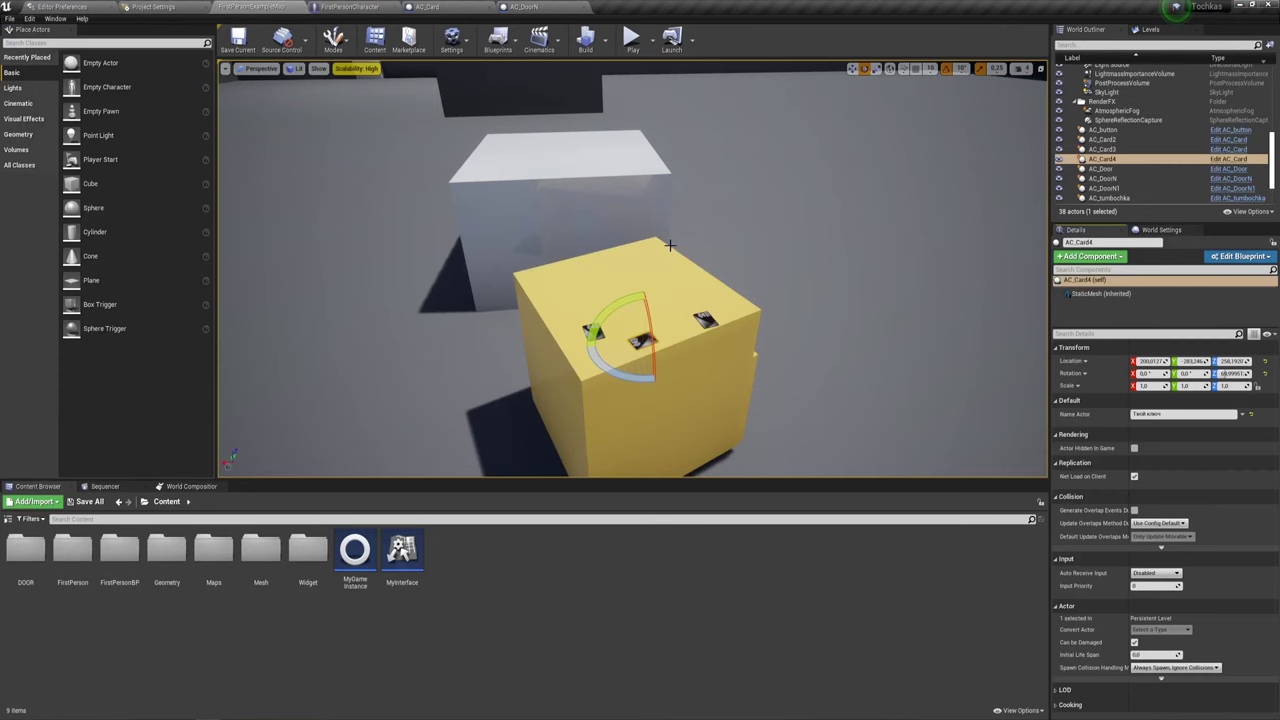
pyautogui.click(789, 366)
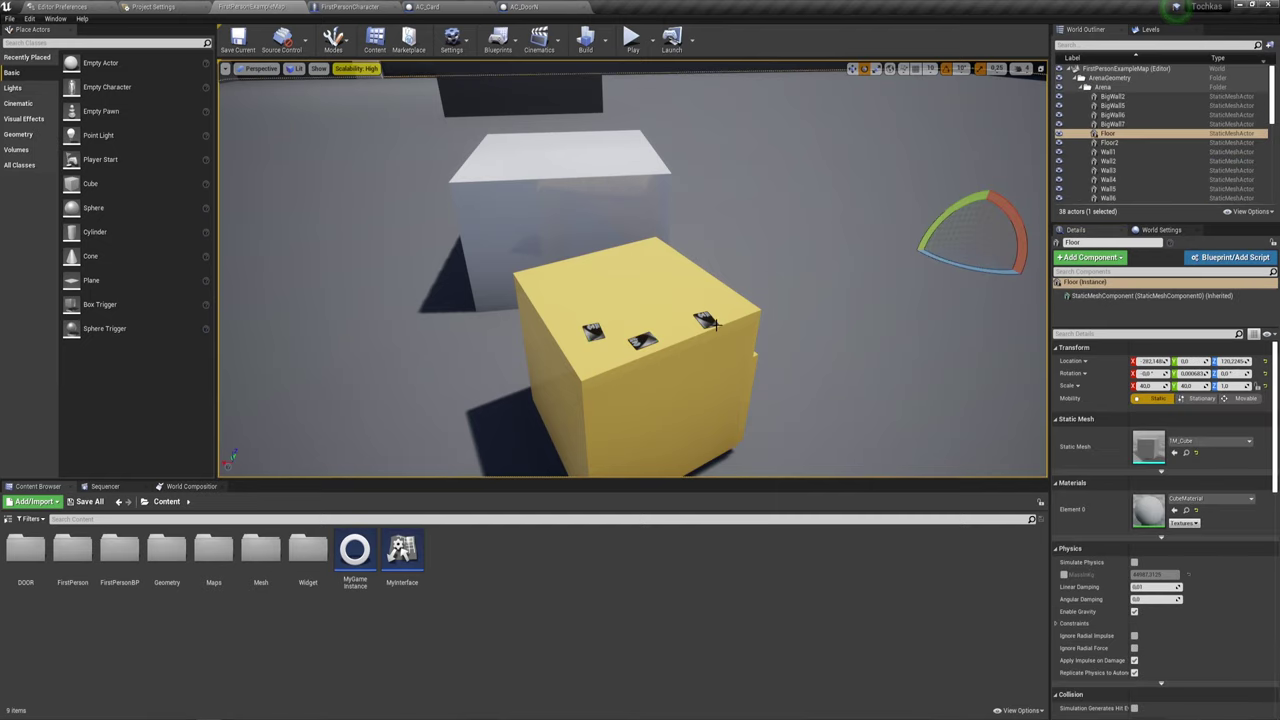
pyautogui.click(705, 320)
# Delete the three old cards from the yellow cube.
pyautogui.press('Delete')
pyautogui.click(643, 341)
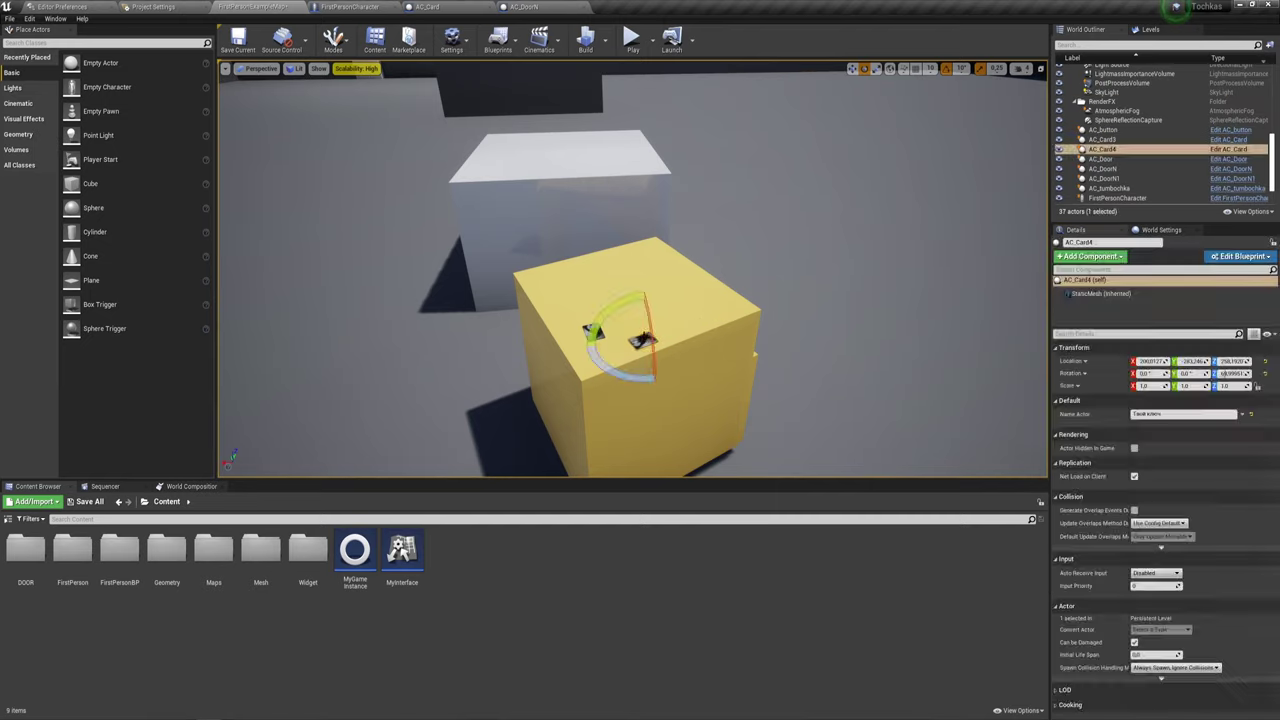
pyautogui.press('Delete')
pyautogui.click(598, 336)
pyautogui.press('Delete')
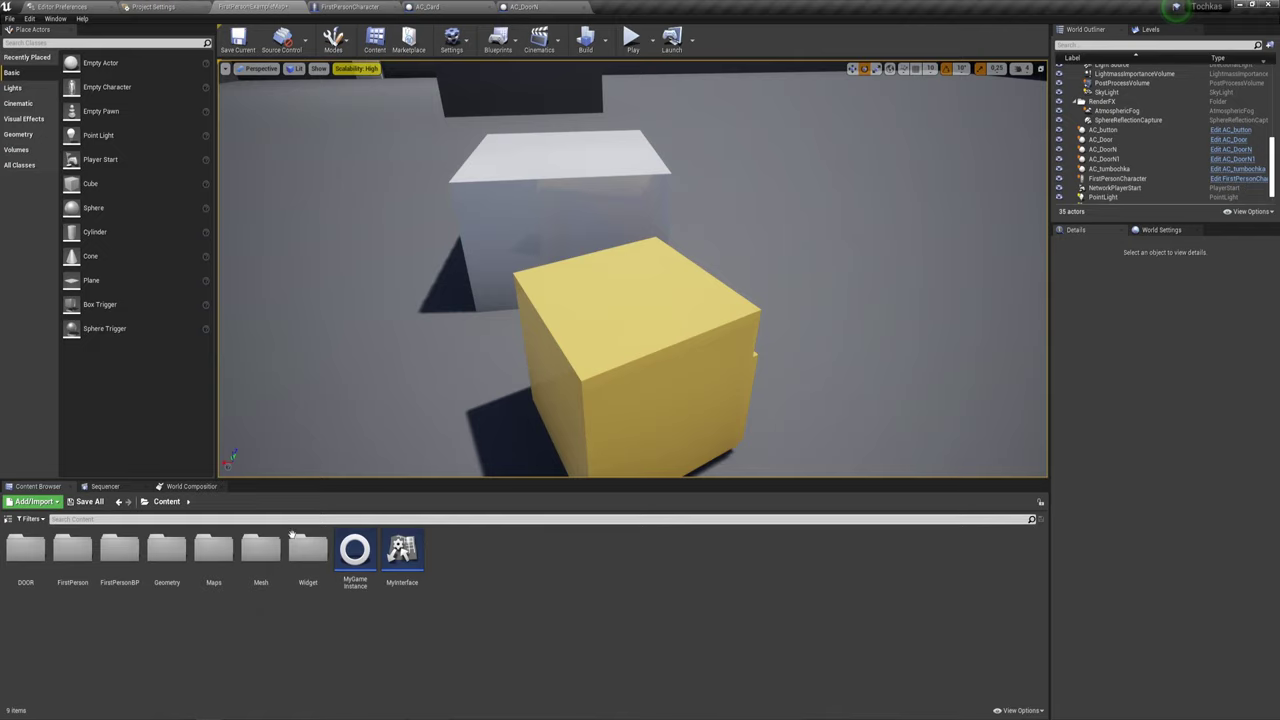
# Place fresh AC_Card instances on the cube top from the Content > Mesh > Card folder.
pyautogui.doubleClick(24, 552)
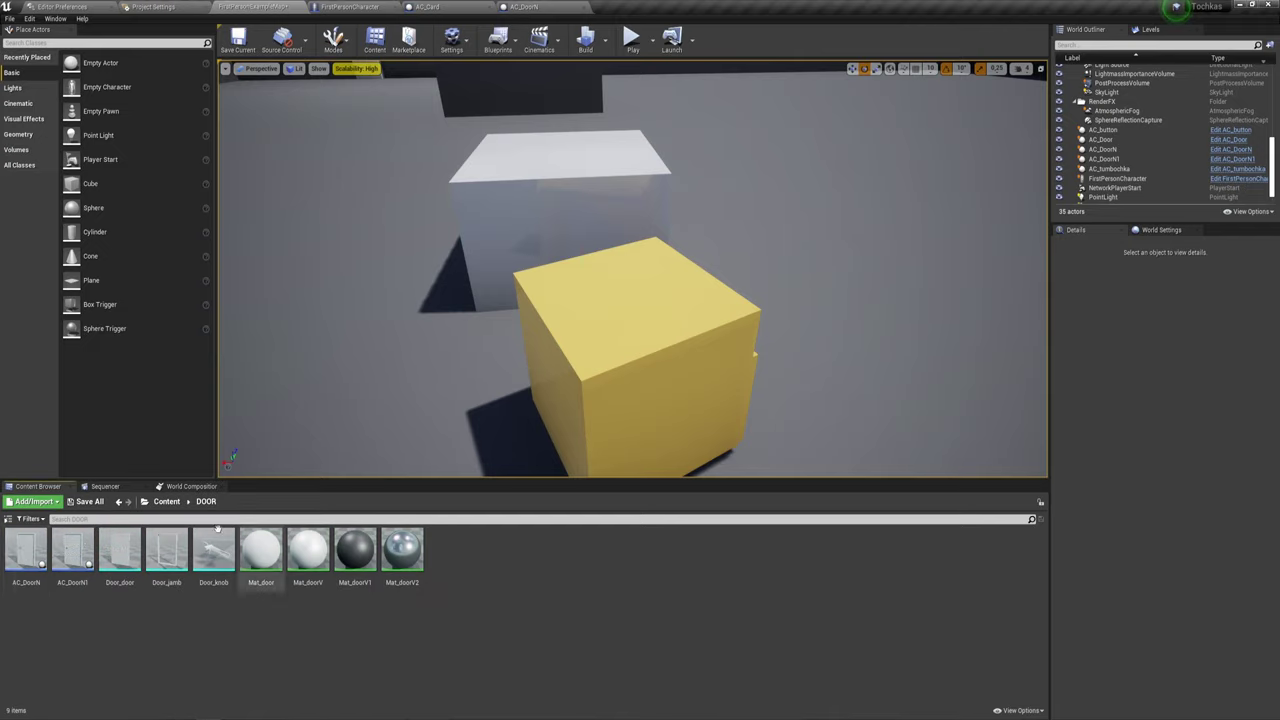
pyautogui.click(166, 501)
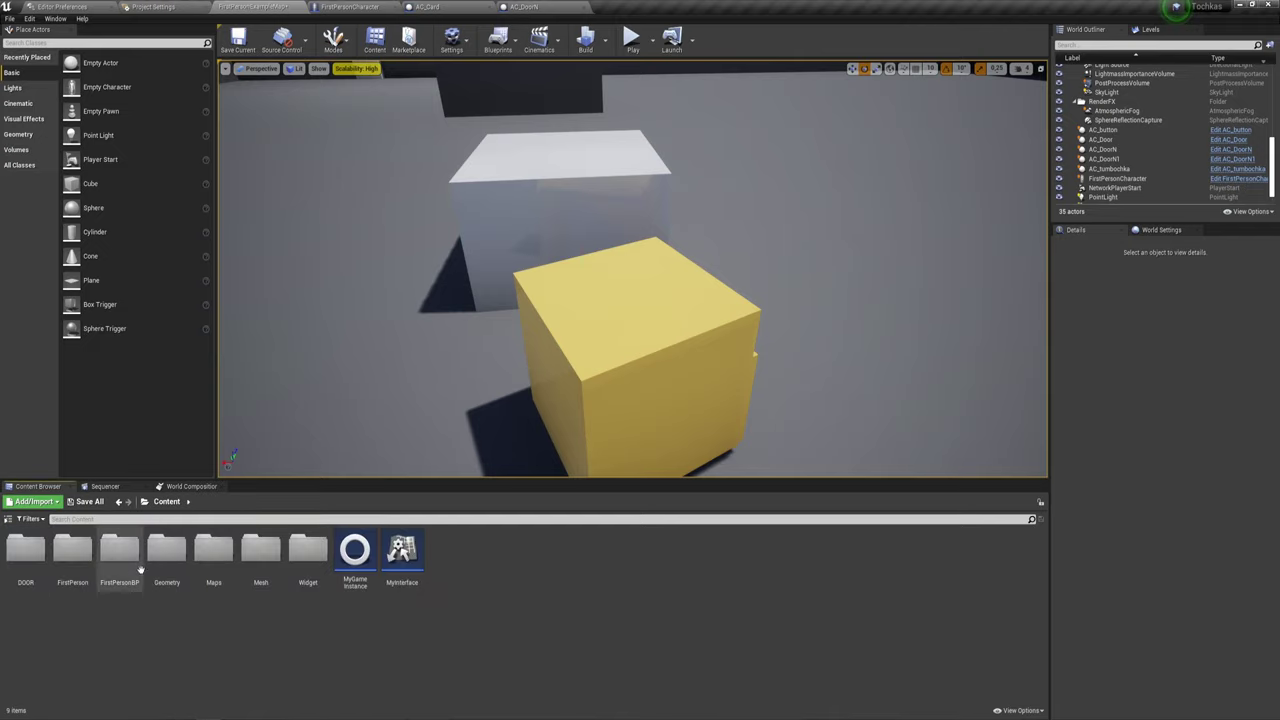
pyautogui.doubleClick(260, 550)
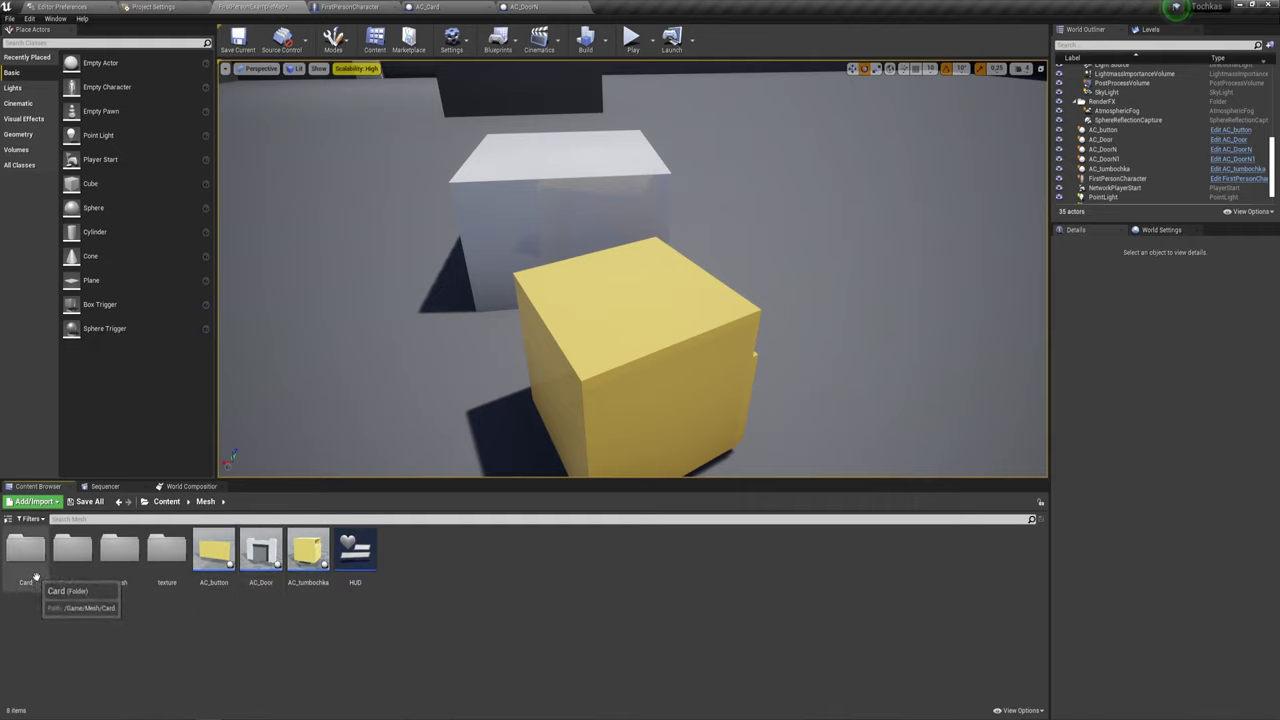
pyautogui.doubleClick(25, 550)
pyautogui.moveTo(25, 550); pyautogui.dragTo(748, 352)
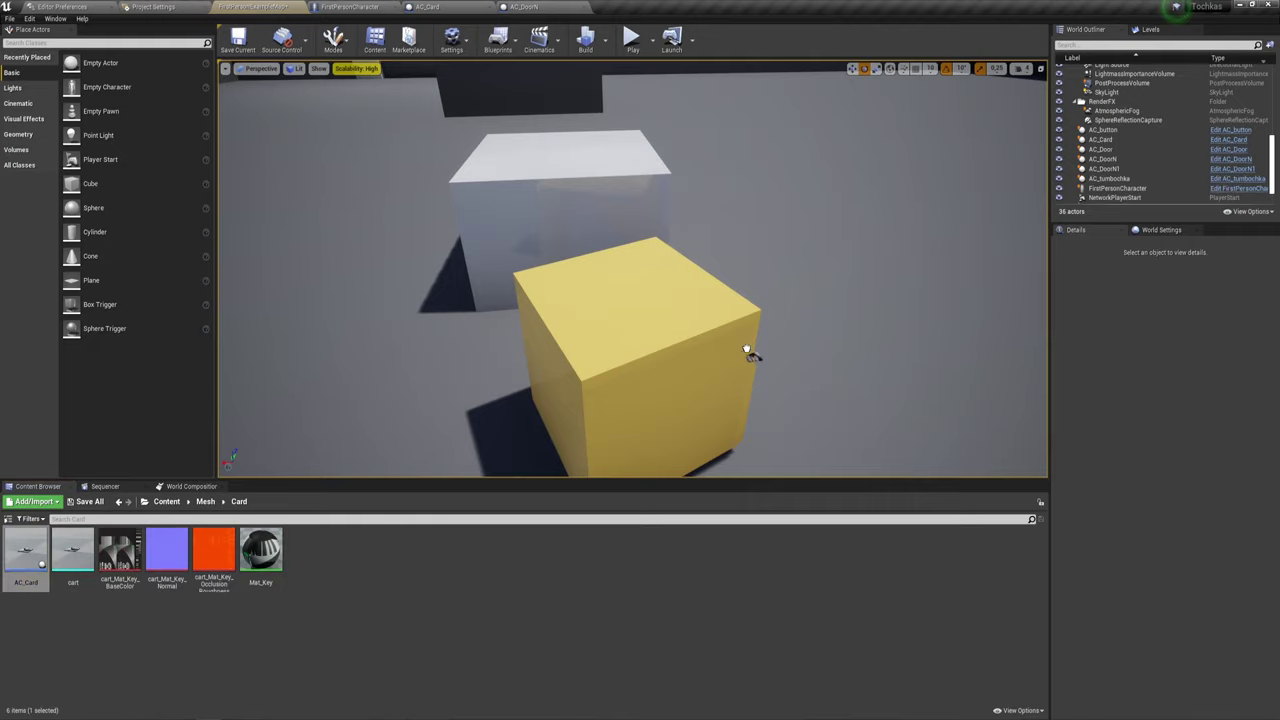
pyautogui.moveTo(692, 316)
pyautogui.mouseDown()
pyautogui.moveTo(596, 343)
pyautogui.moveTo(552, 331)
pyautogui.mouseUp()
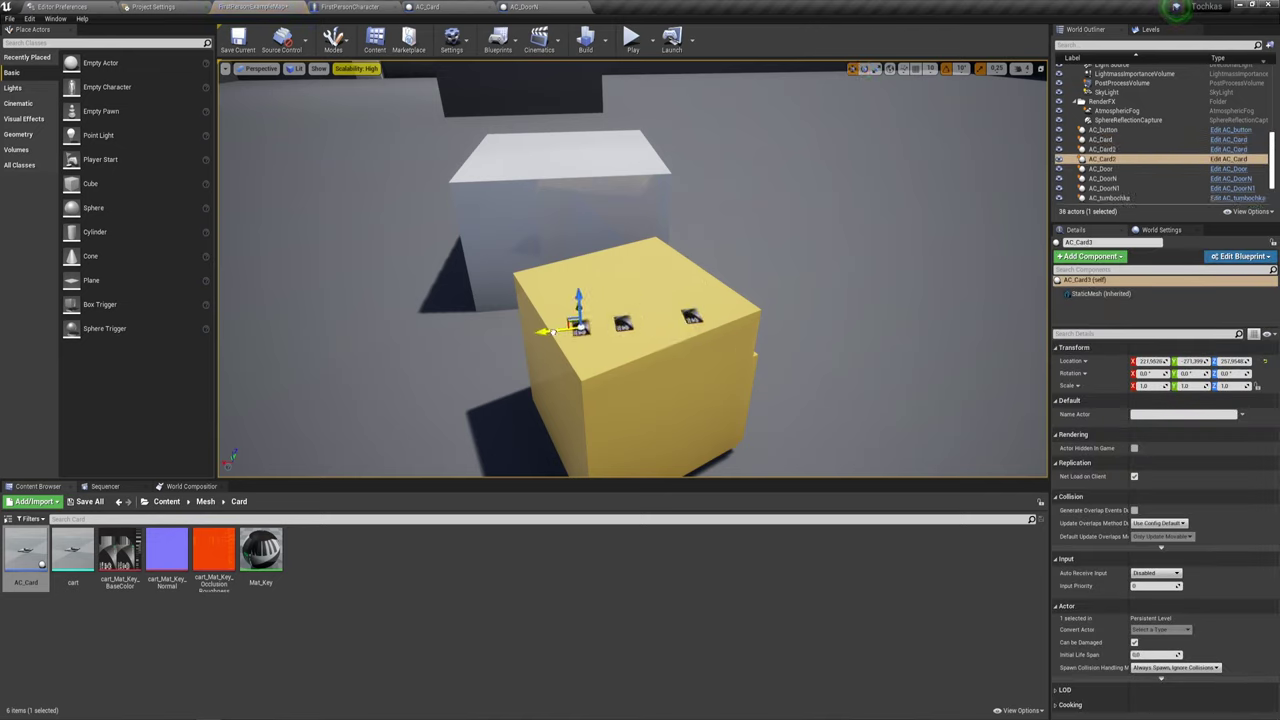
pyautogui.click(624, 322)
pyautogui.click(692, 316)
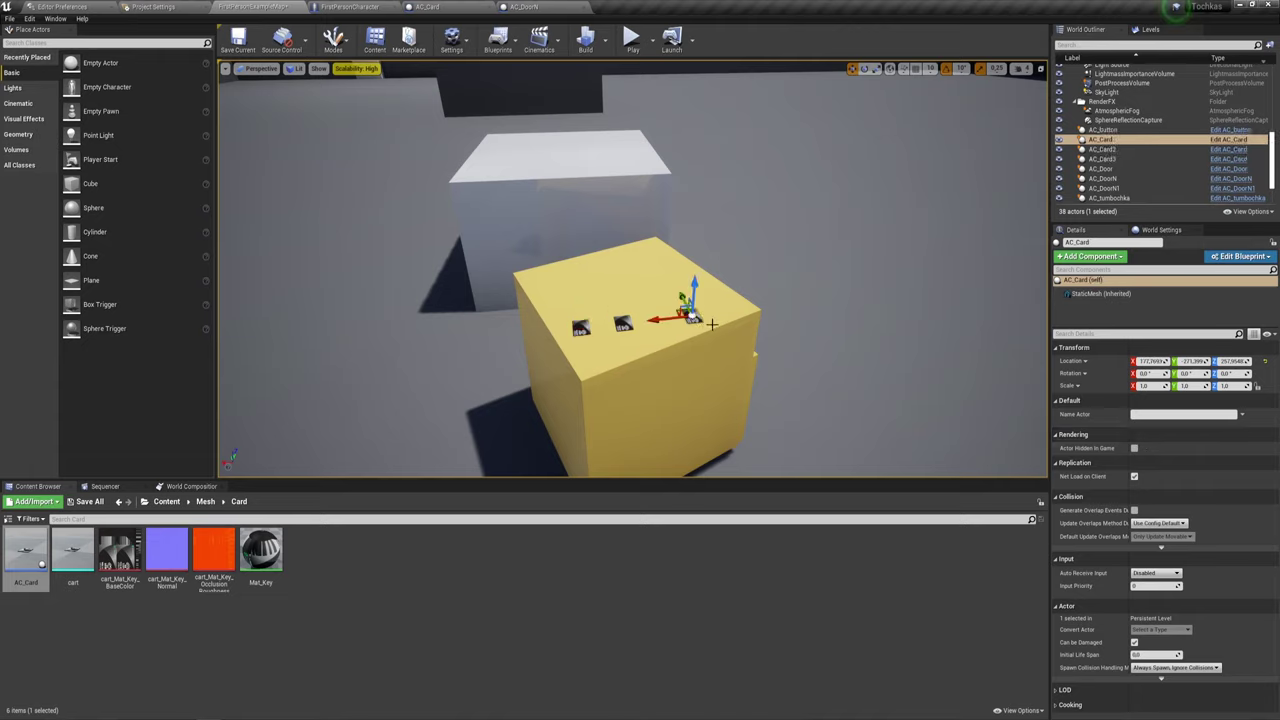
pyautogui.click(1151, 414)
# Name AC_Card2 and set AC_Card3's Name Actor to 'наша карта'.
pyautogui.click(622, 324)
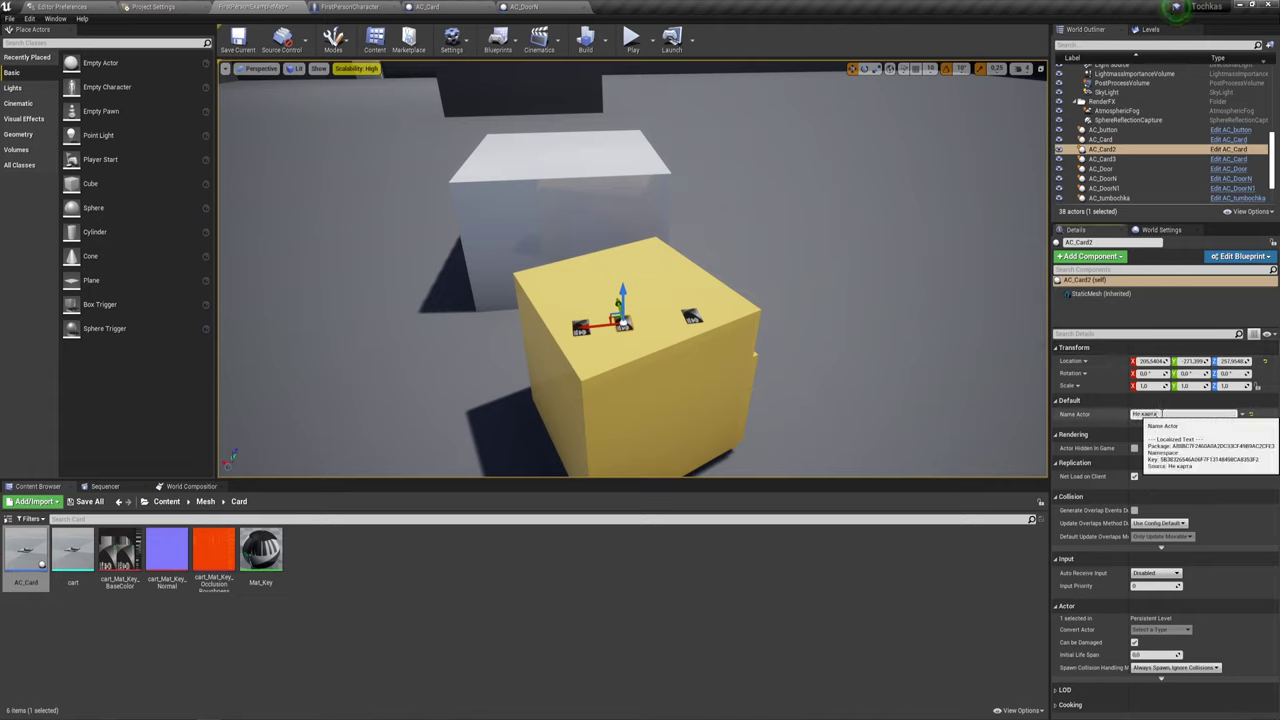
pyautogui.click(710, 598)
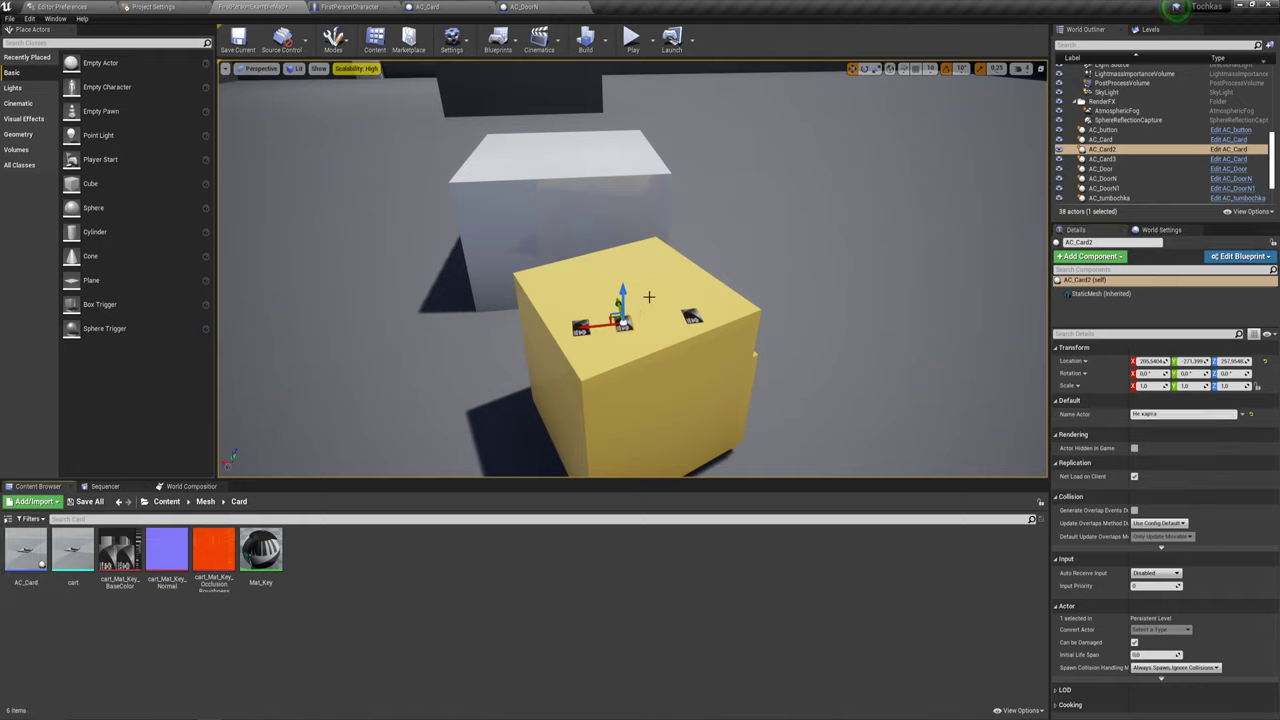
pyautogui.click(580, 327)
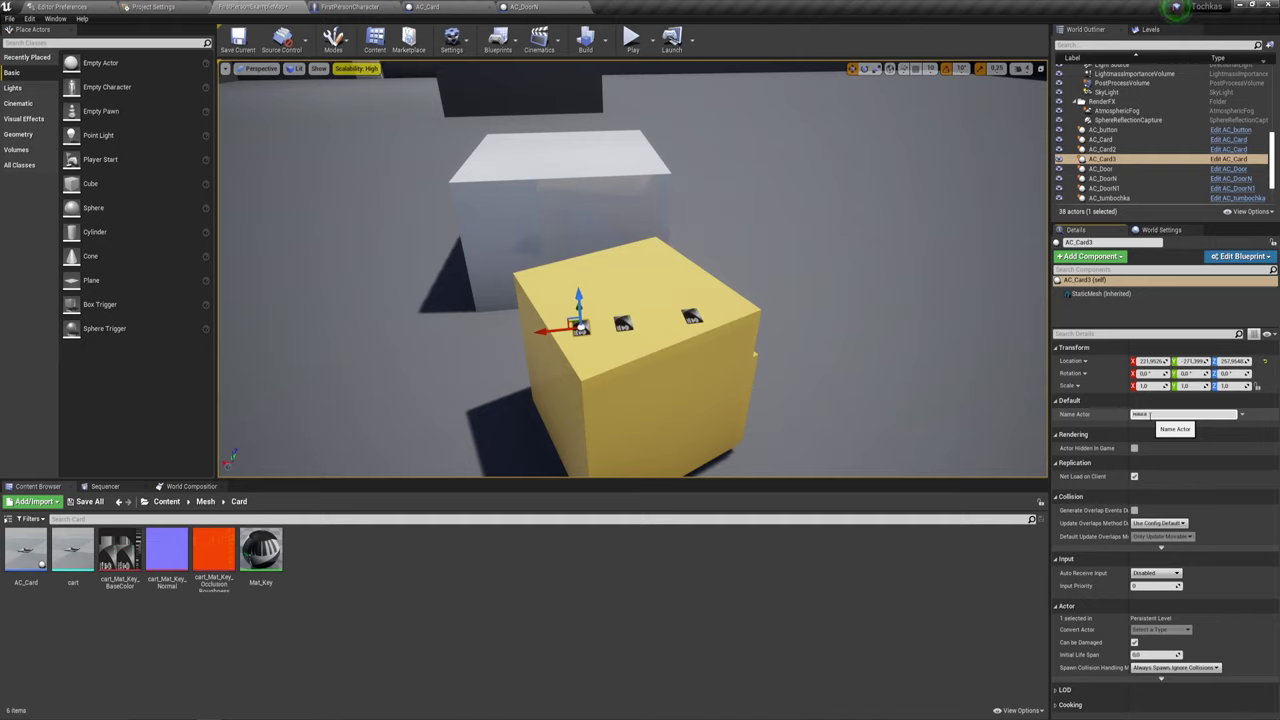
pyautogui.press('Return')
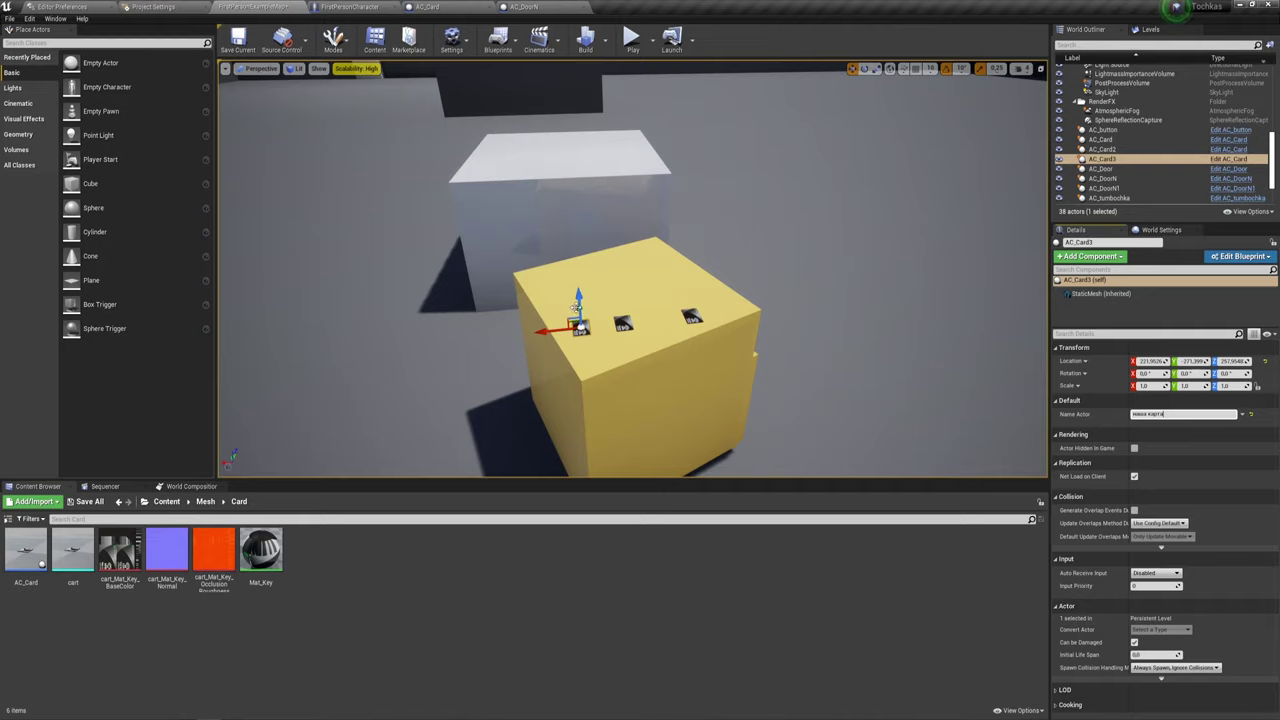
# Shift AC_Card3 toward the cube's edge, save the map, and open AC_Card.
pyautogui.moveTo(576, 308); pyautogui.dragTo(577, 330)
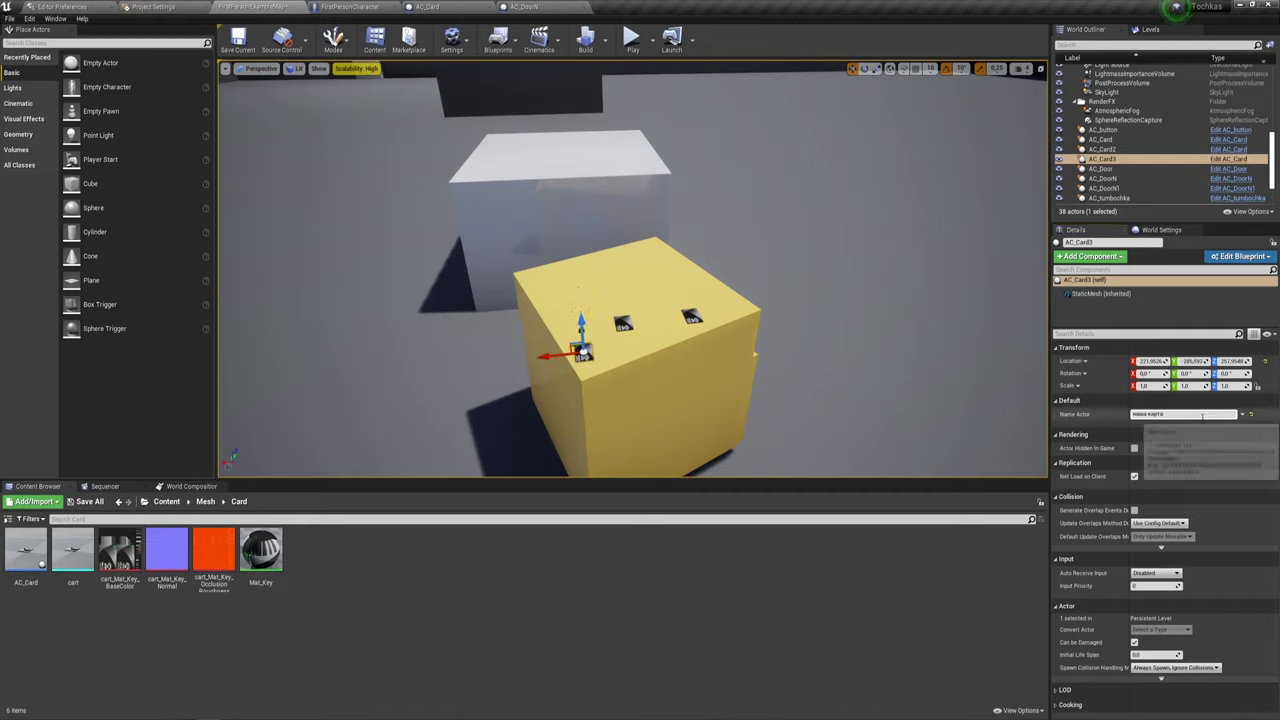
pyautogui.click(238, 40)
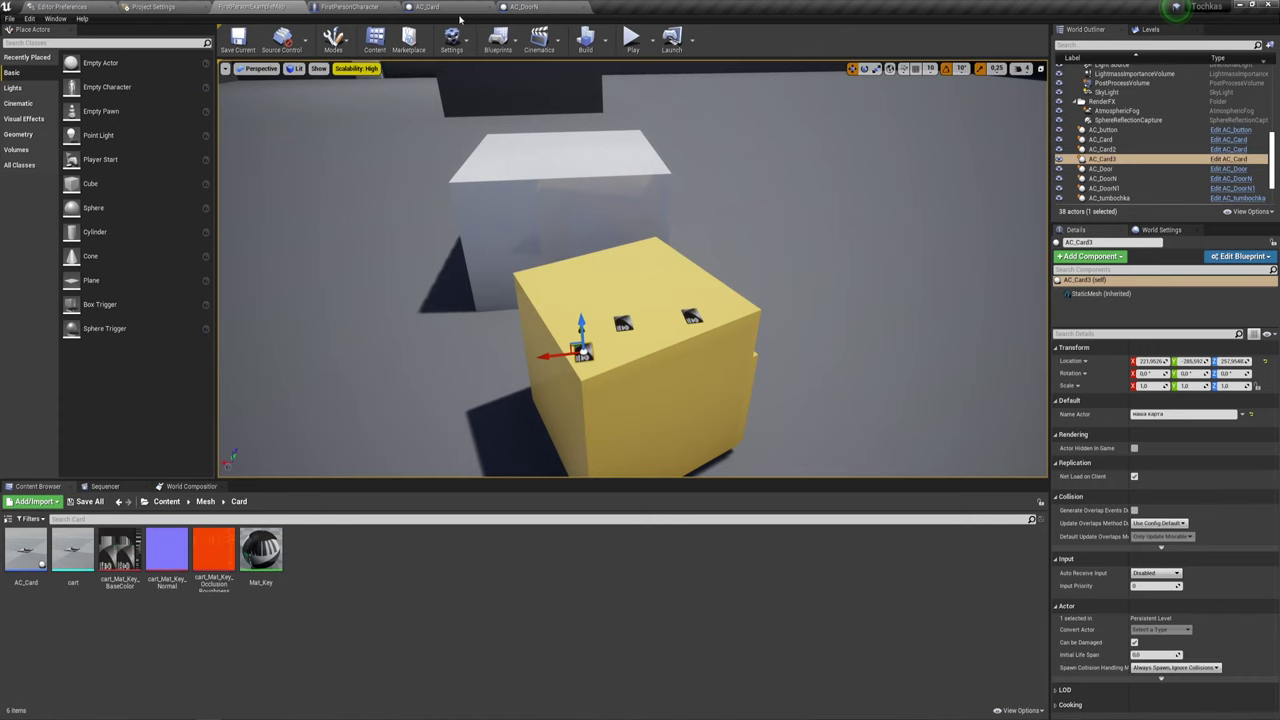
pyautogui.click(427, 7)
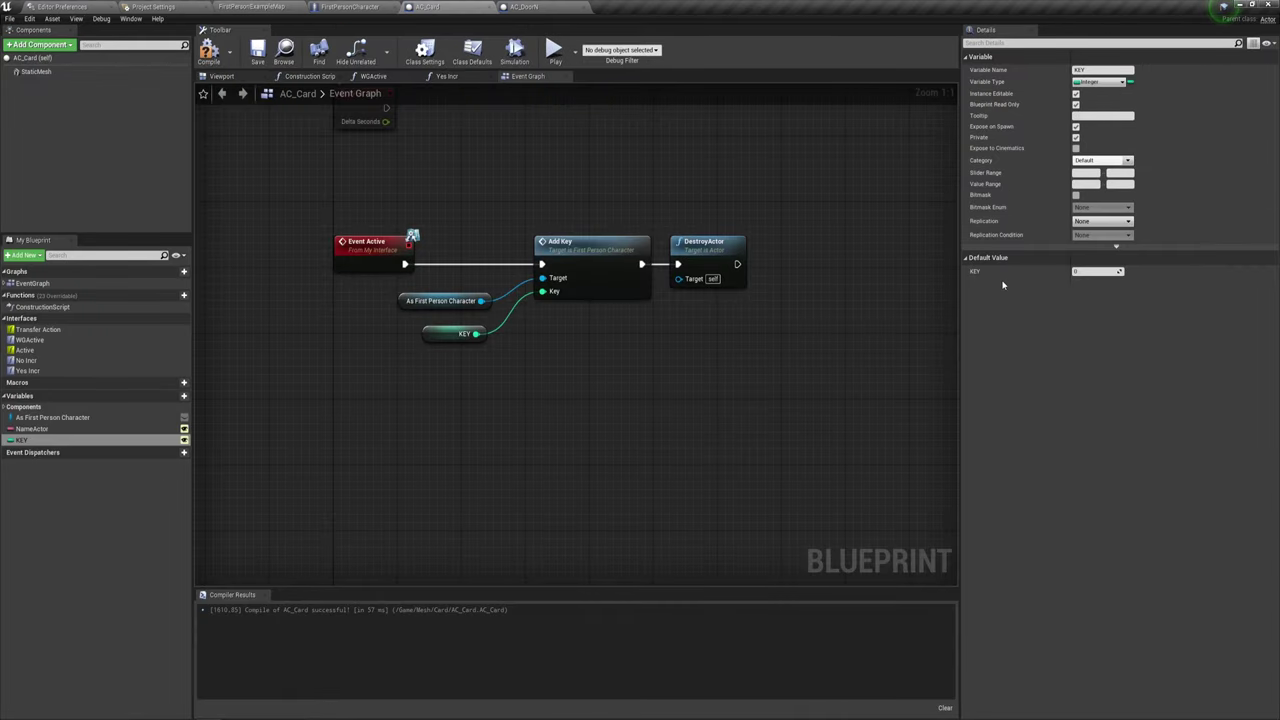
# Recompile AC_Card with KEY selected, save AC_DoorN, and return to the level.
pyautogui.click(452, 334)
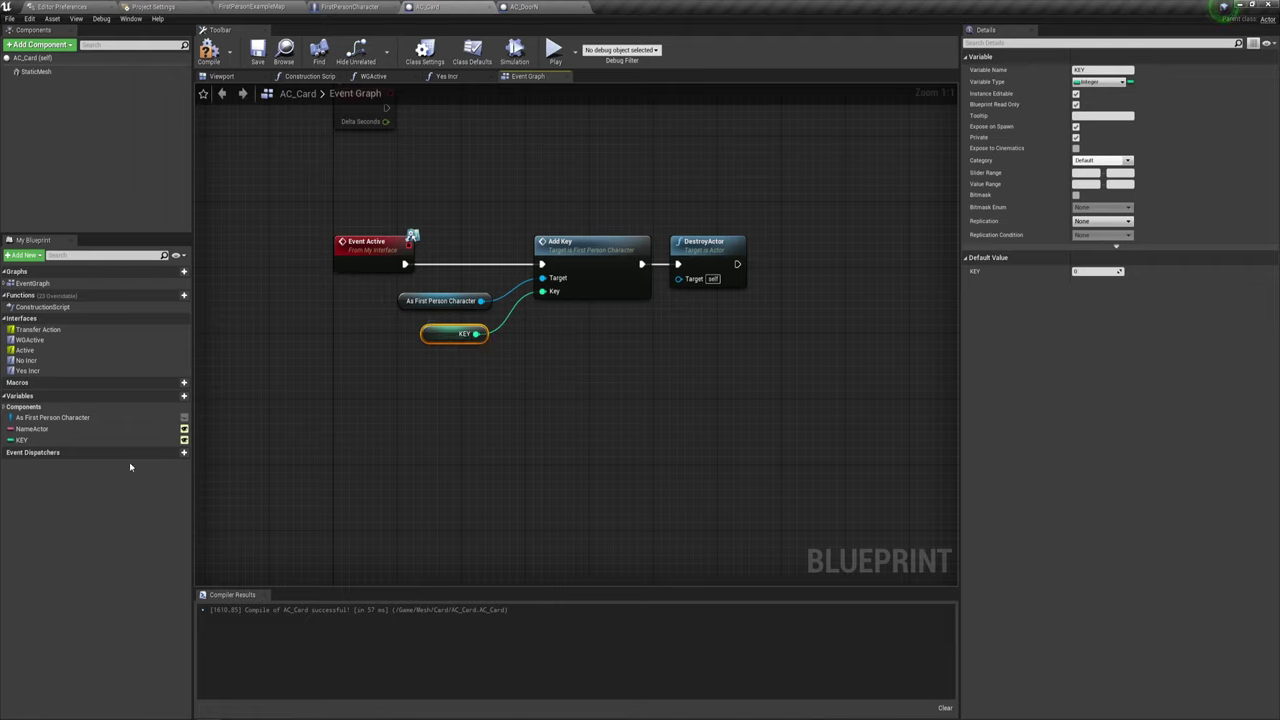
pyautogui.click(108, 439)
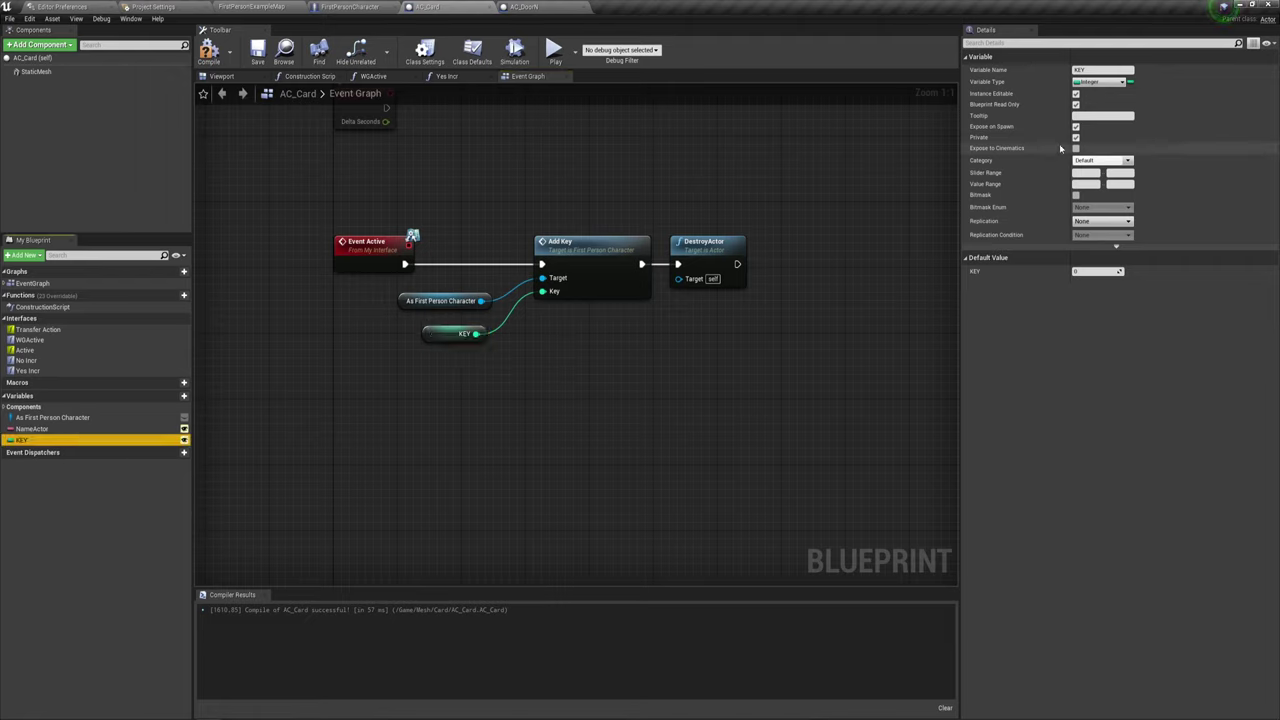
pyautogui.click(209, 50)
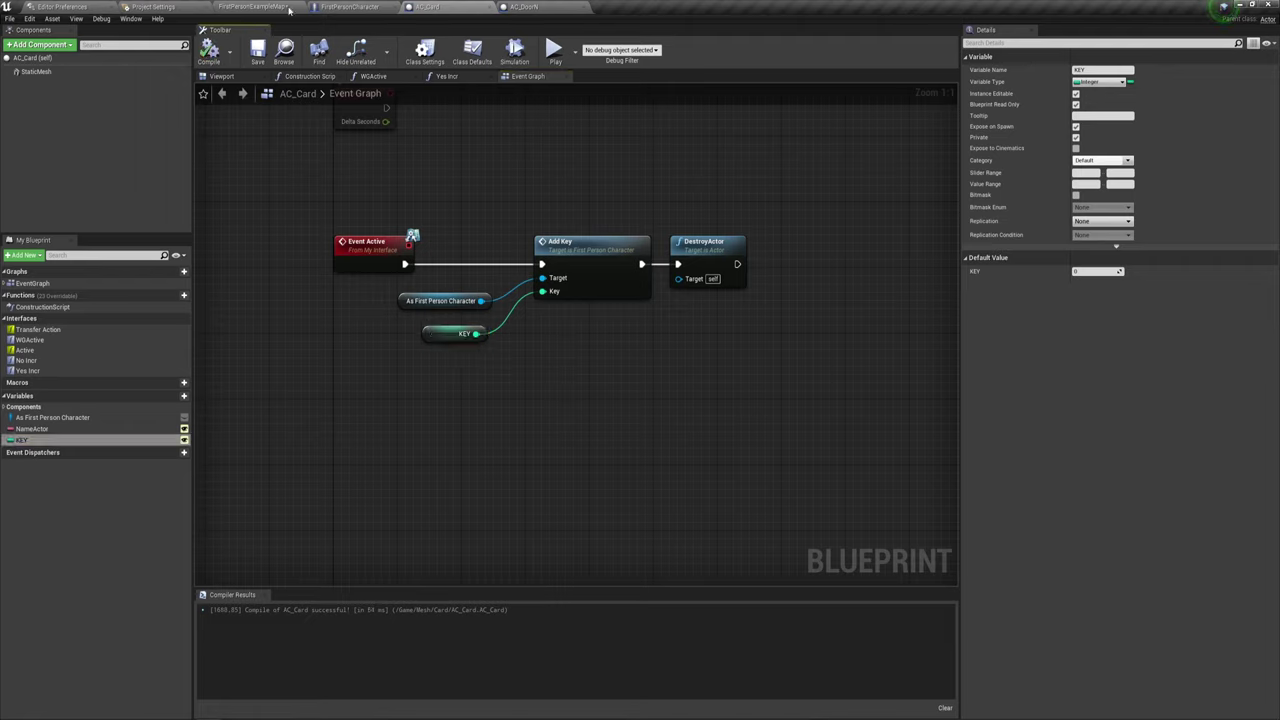
pyautogui.click(524, 7)
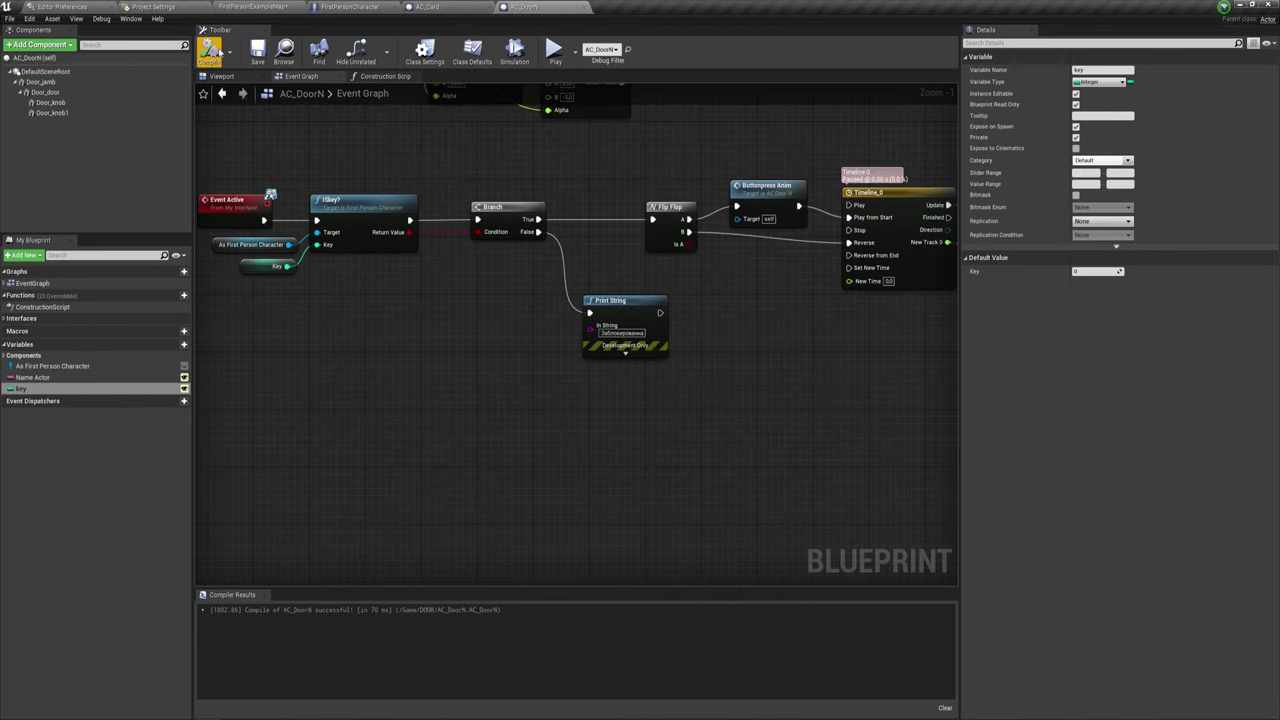
pyautogui.click(259, 52)
pyautogui.click(252, 7)
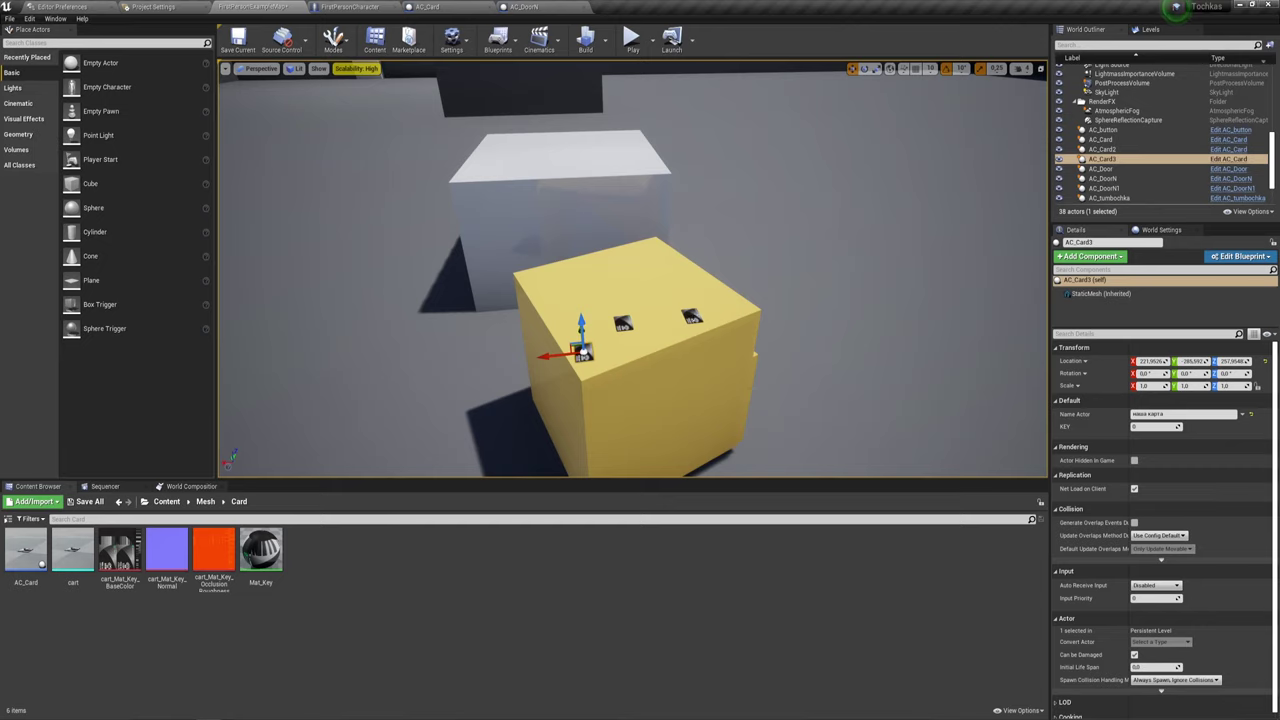
# Set AC_Card2's KEY to 789 and AC_Card3's KEY to 4 in Details.
pyautogui.click(692, 320)
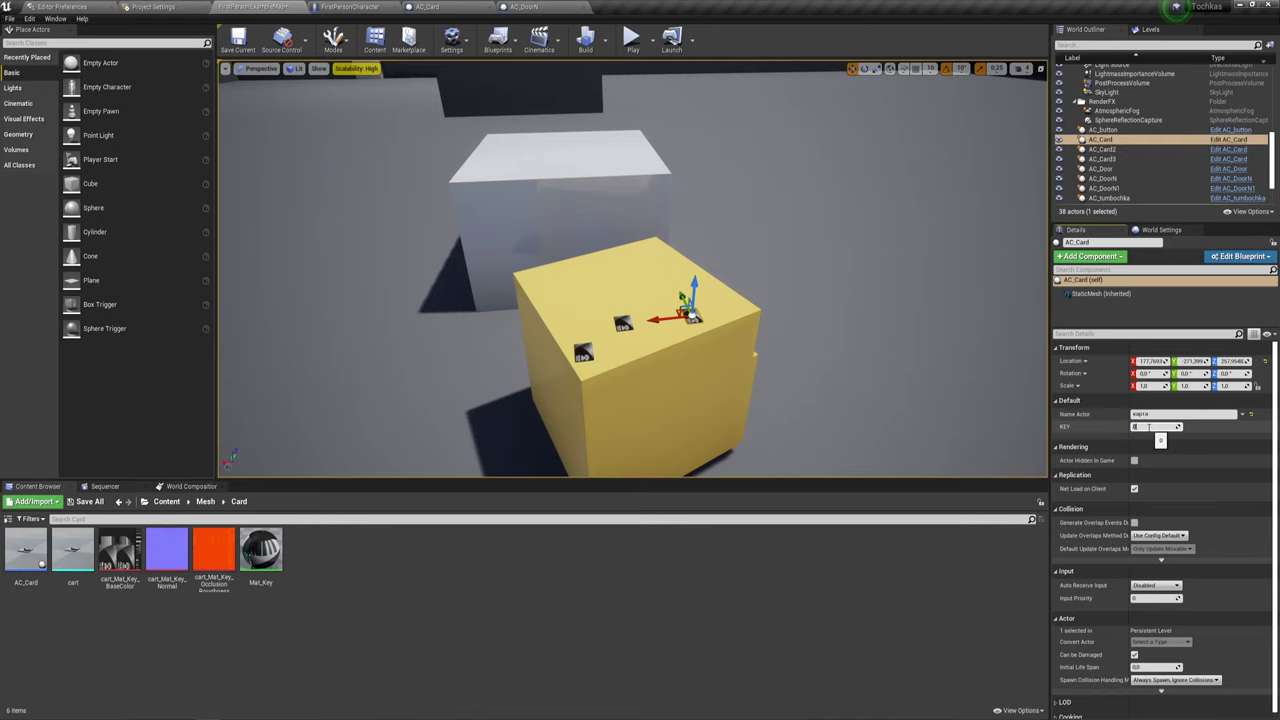
pyautogui.click(622, 322)
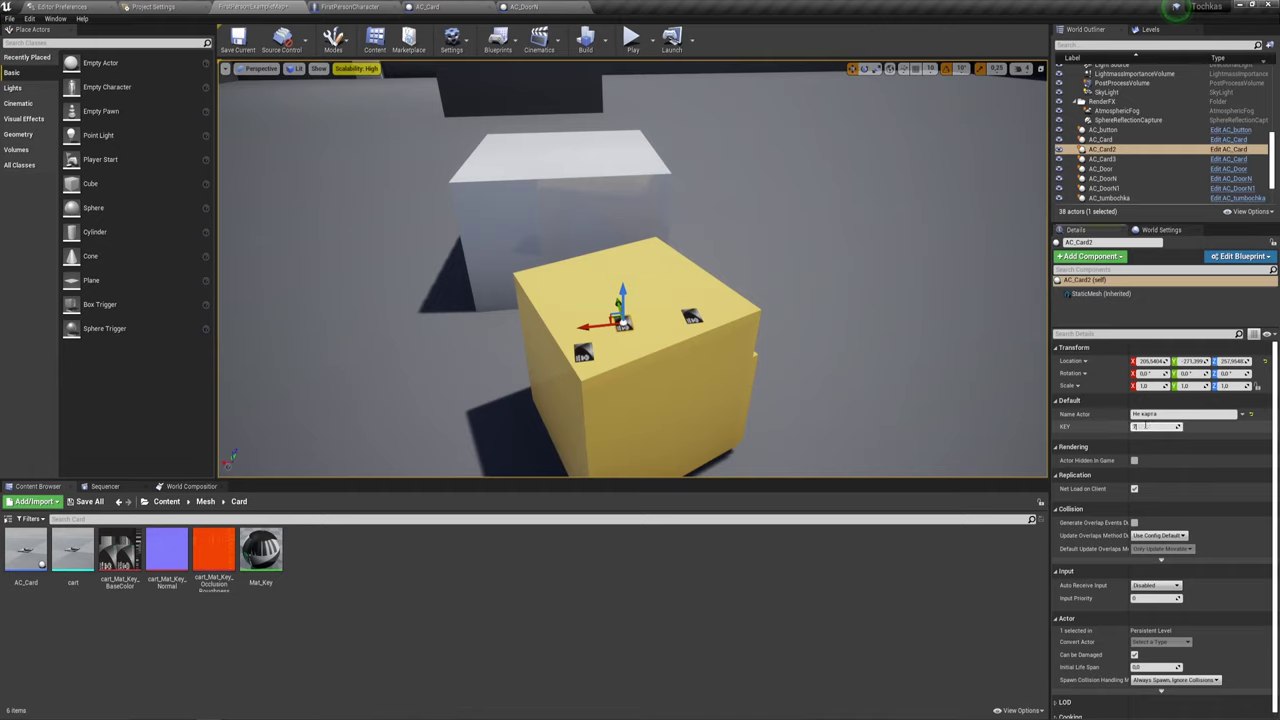
pyautogui.write('789')
pyautogui.press('Return')
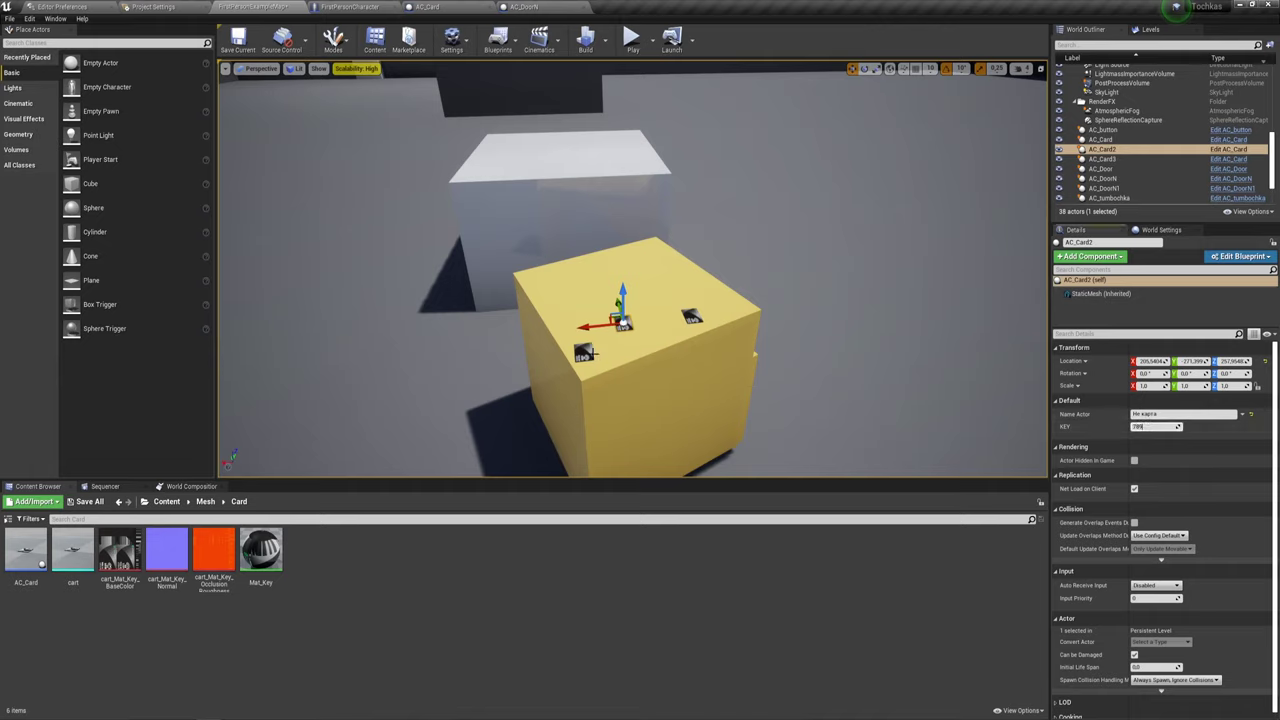
pyautogui.click(589, 351)
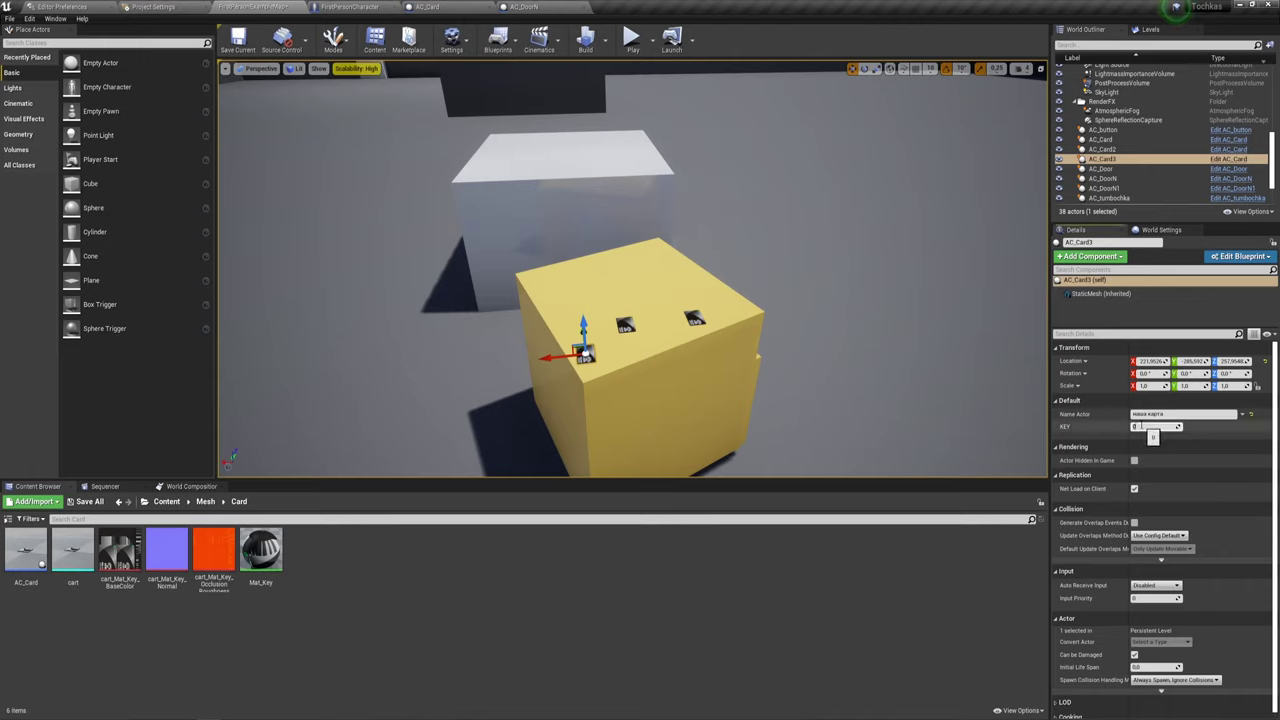
pyautogui.click(1137, 427)
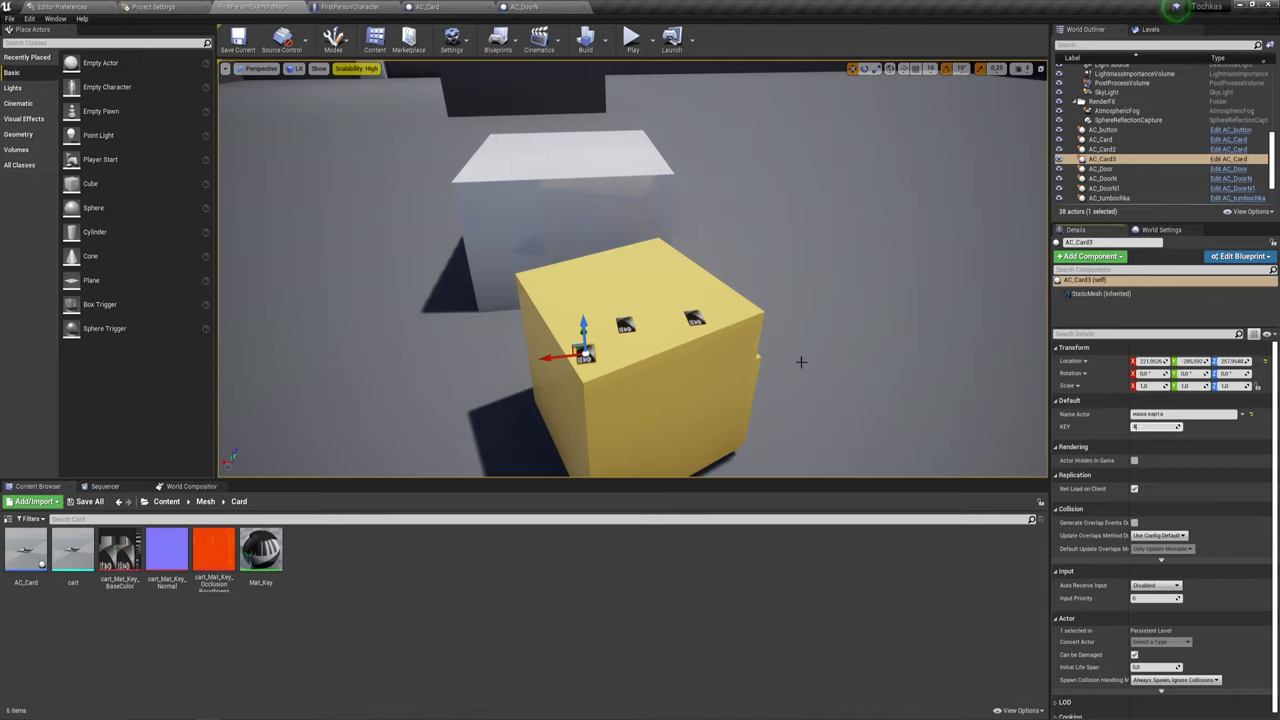
pyautogui.click(794, 309)
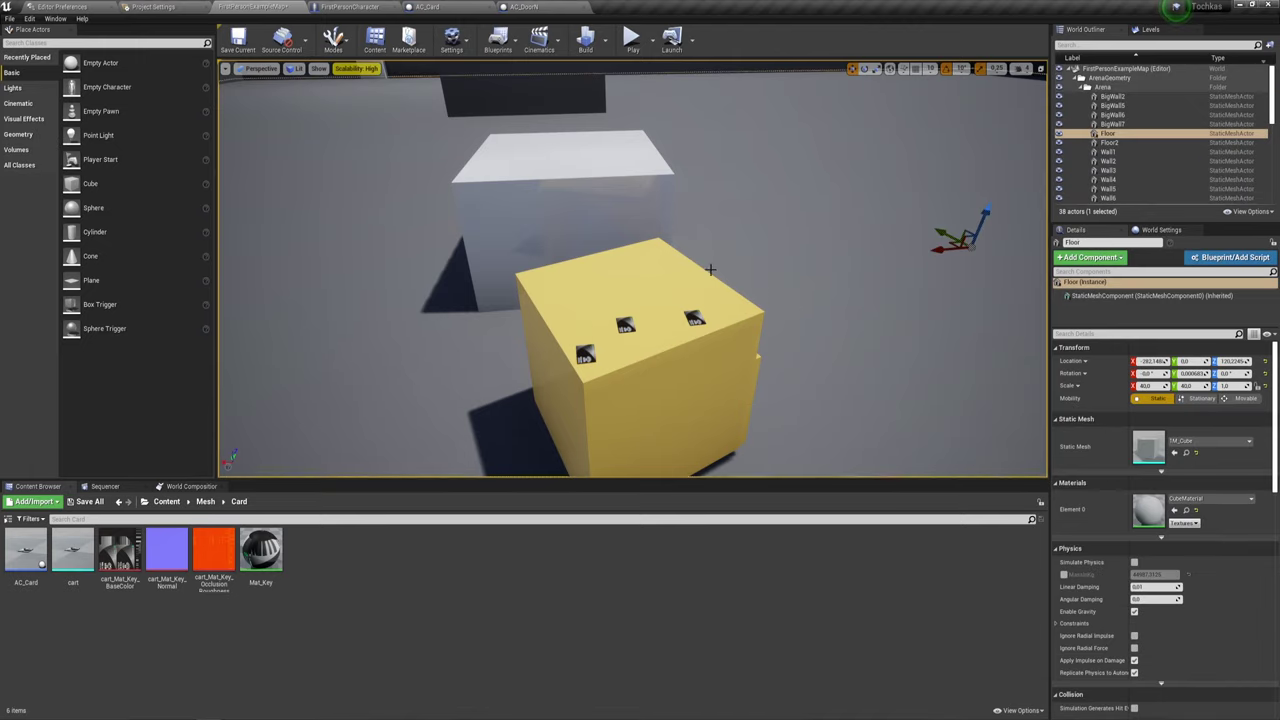
# Recheck both cards' KEY values and confirm the AC_DoorN door's Key is 4.
pyautogui.click(624, 322)
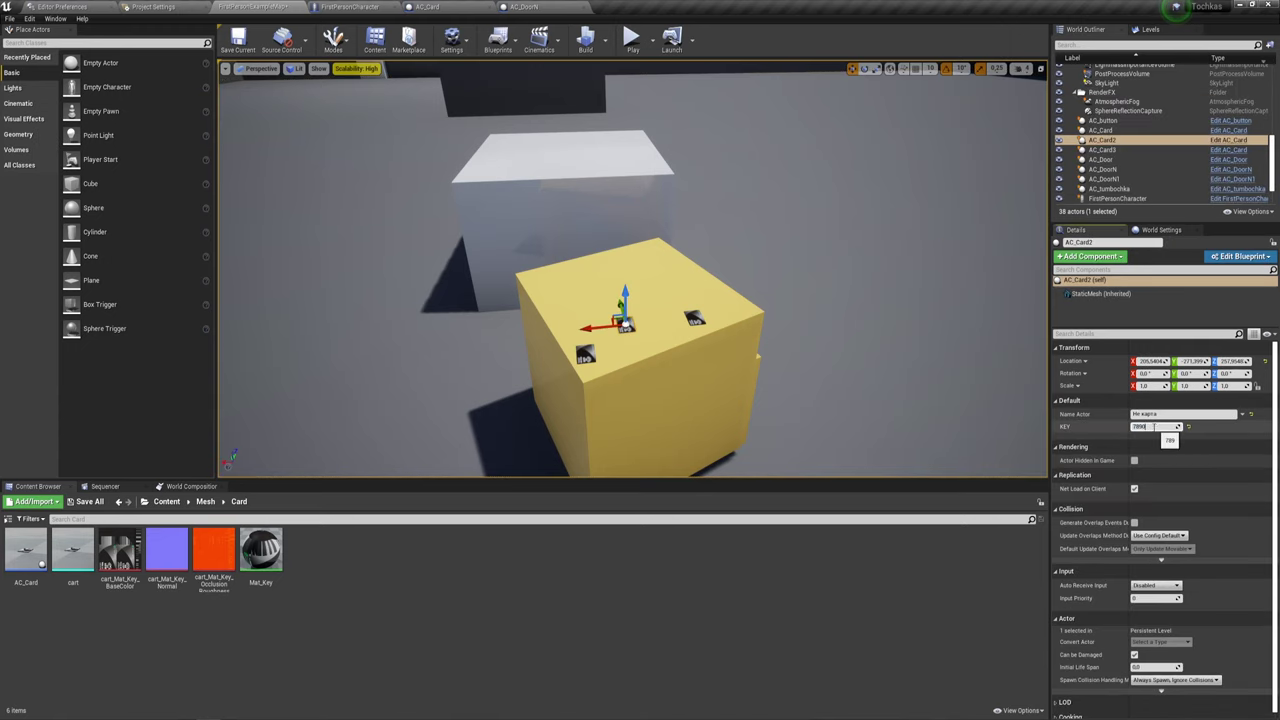
pyautogui.click(772, 326)
pyautogui.moveTo(754, 328); pyautogui.dragTo(732, 335, button='right')
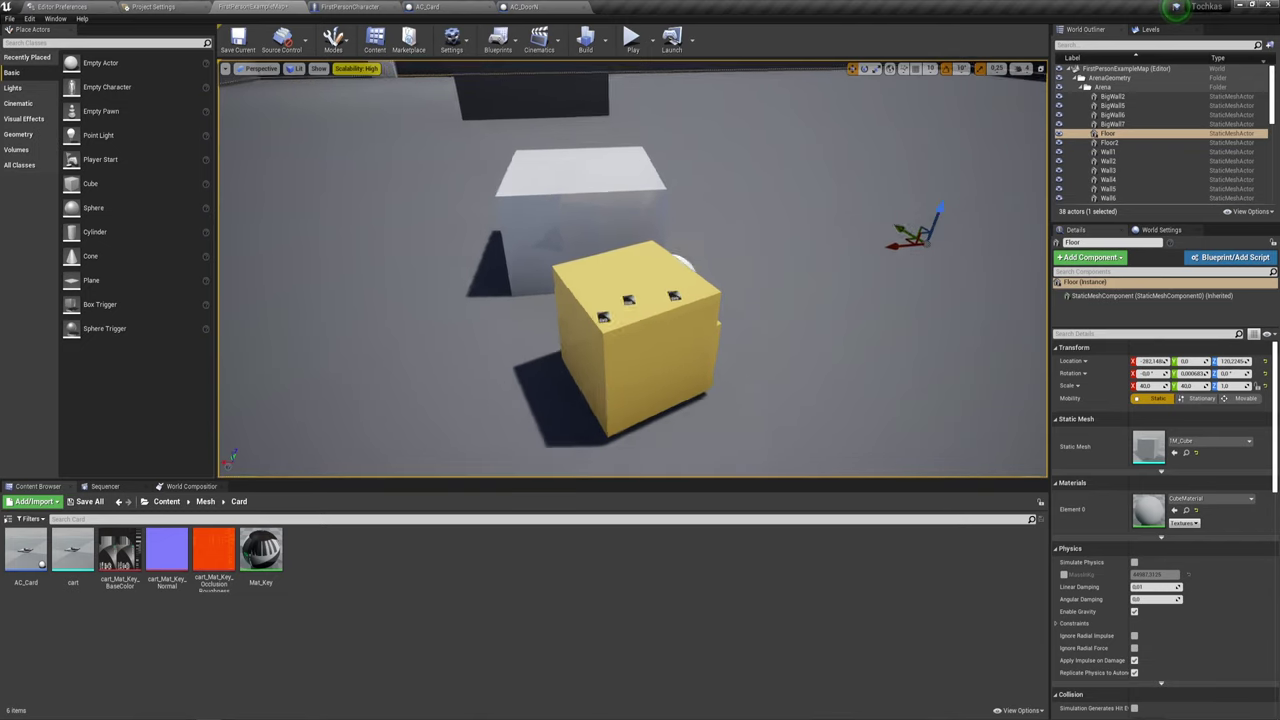
pyautogui.click(579, 350)
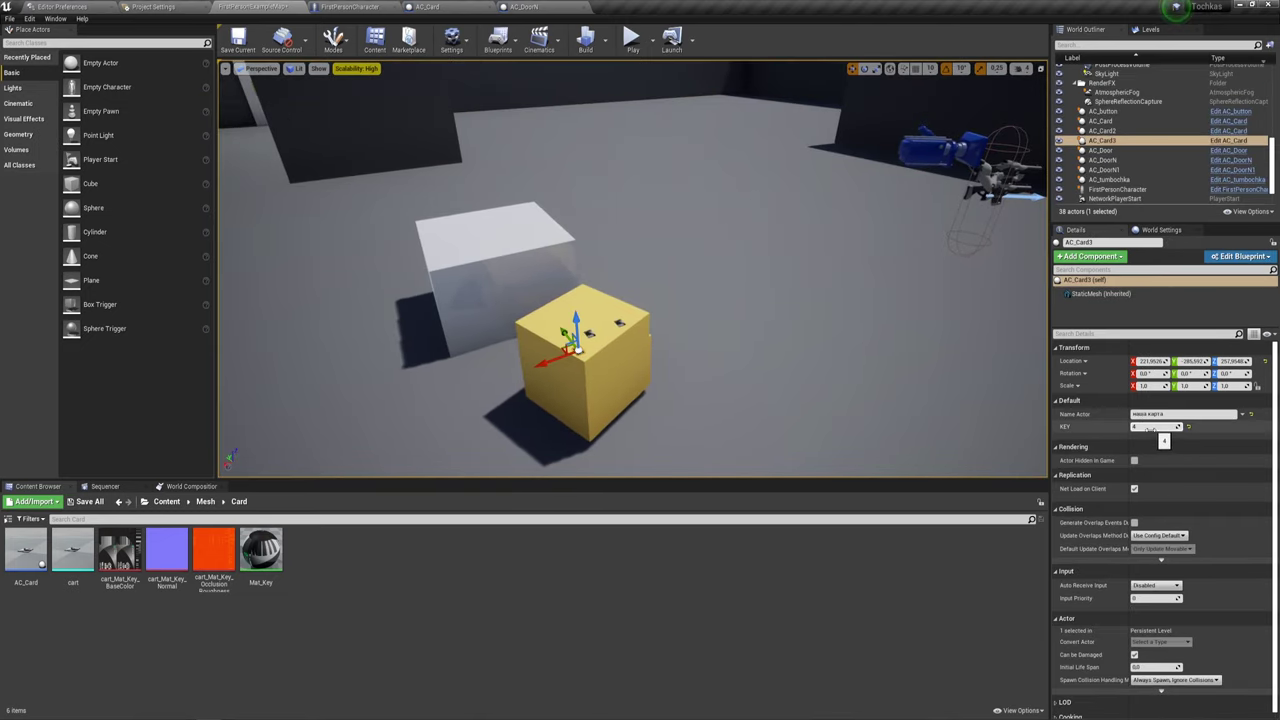
pyautogui.moveTo(536, 331); pyautogui.dragTo(536, 331, button='right')
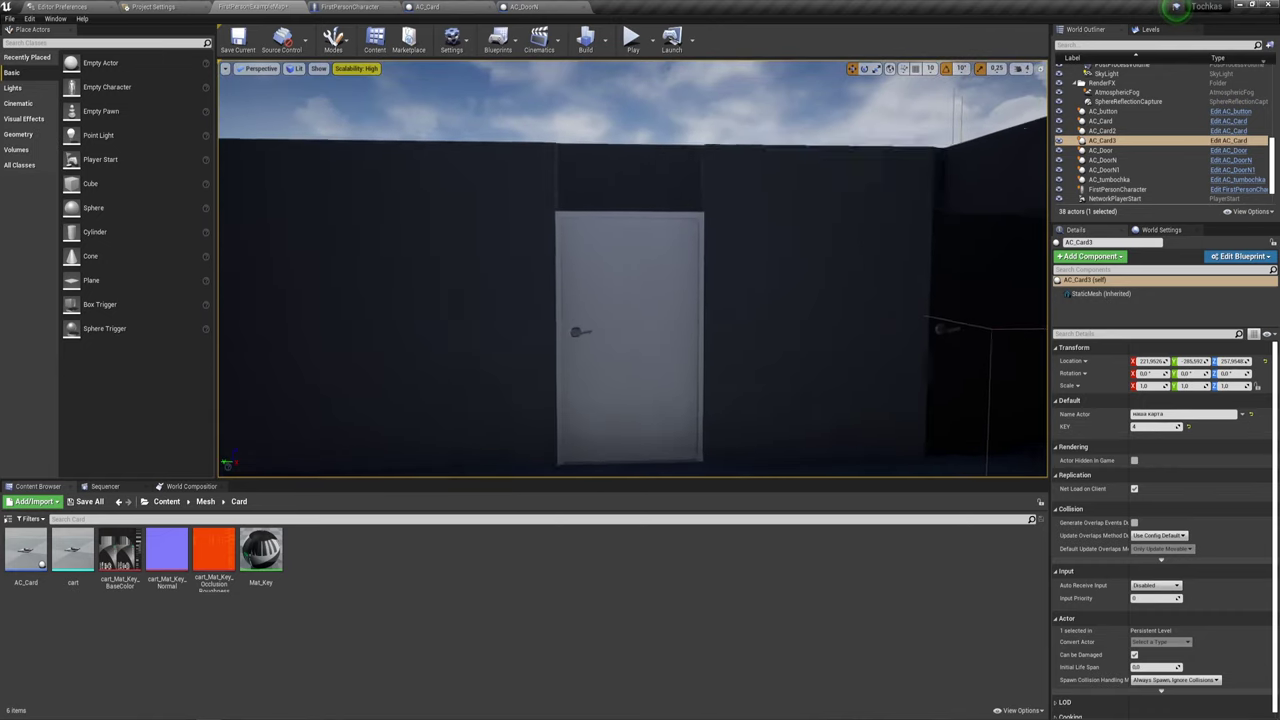
pyautogui.click(536, 331)
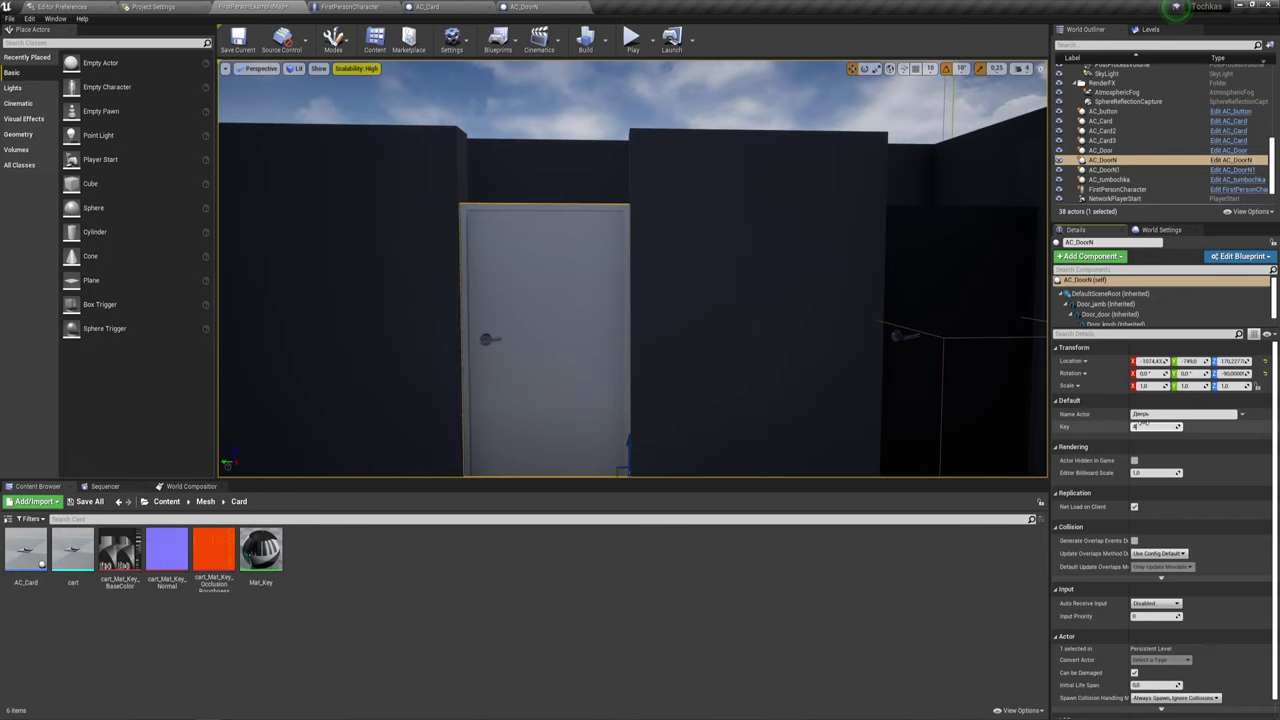
pyautogui.click(1143, 425)
pyautogui.scroll(-5, 580, 366)
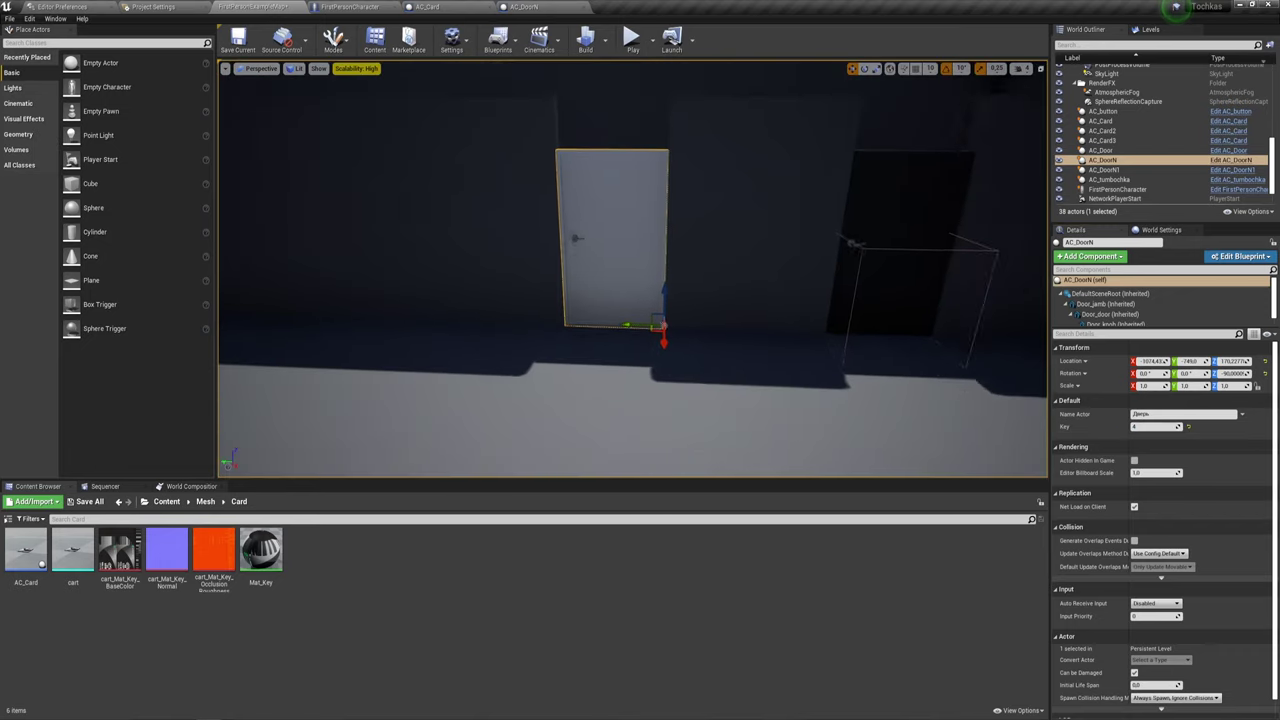
pyautogui.click(580, 366)
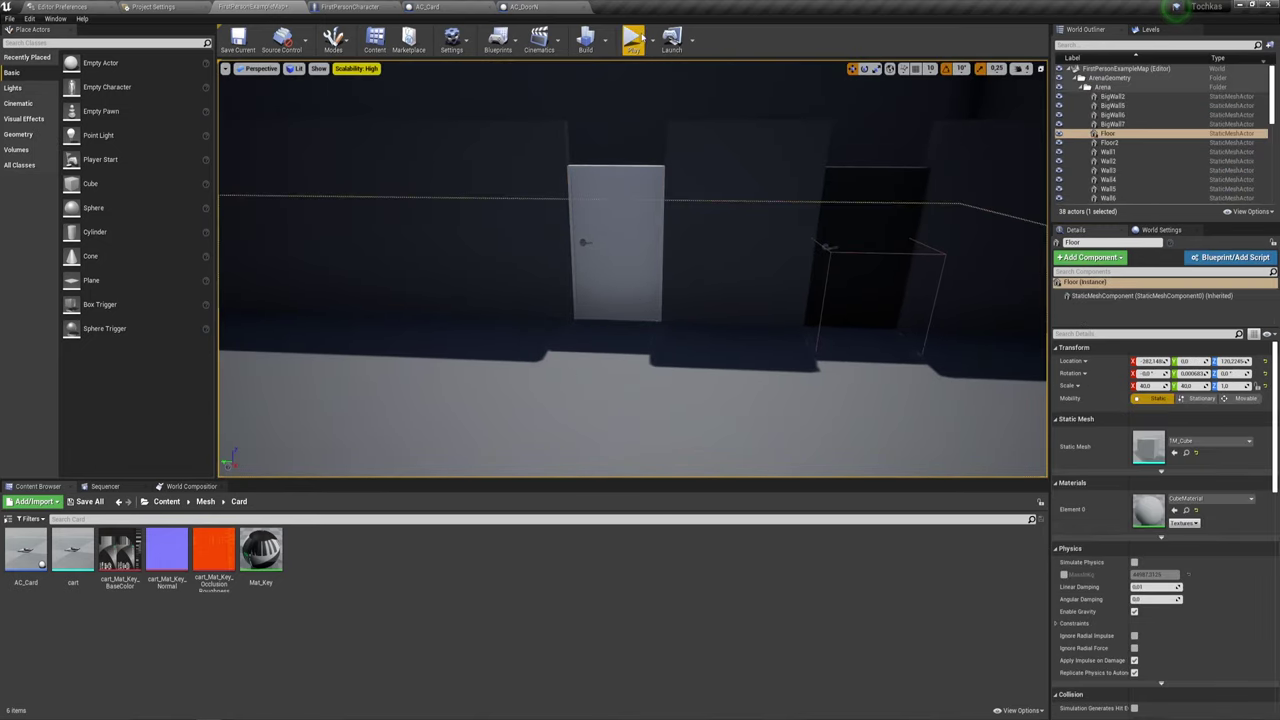
# Start Play, walk to the door and confirm it stays locked without a card.
pyautogui.click(633, 40)
pyautogui.click(640, 68)
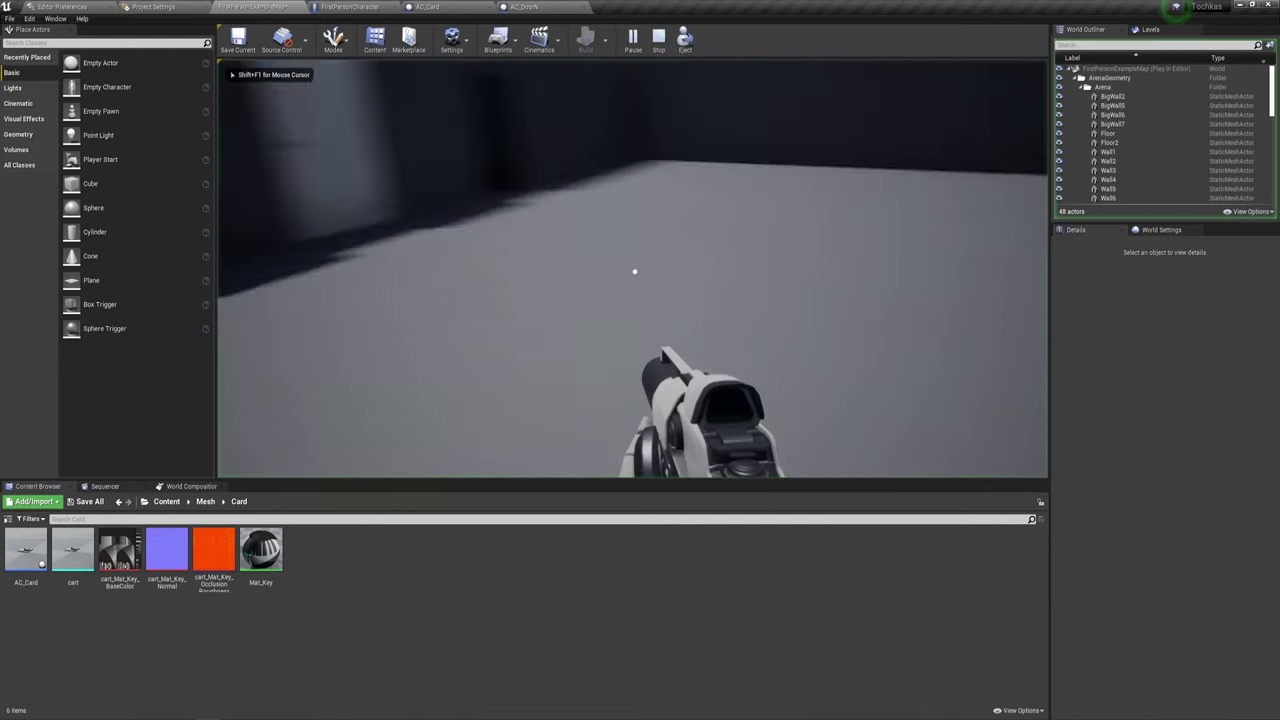
pyautogui.press('w')
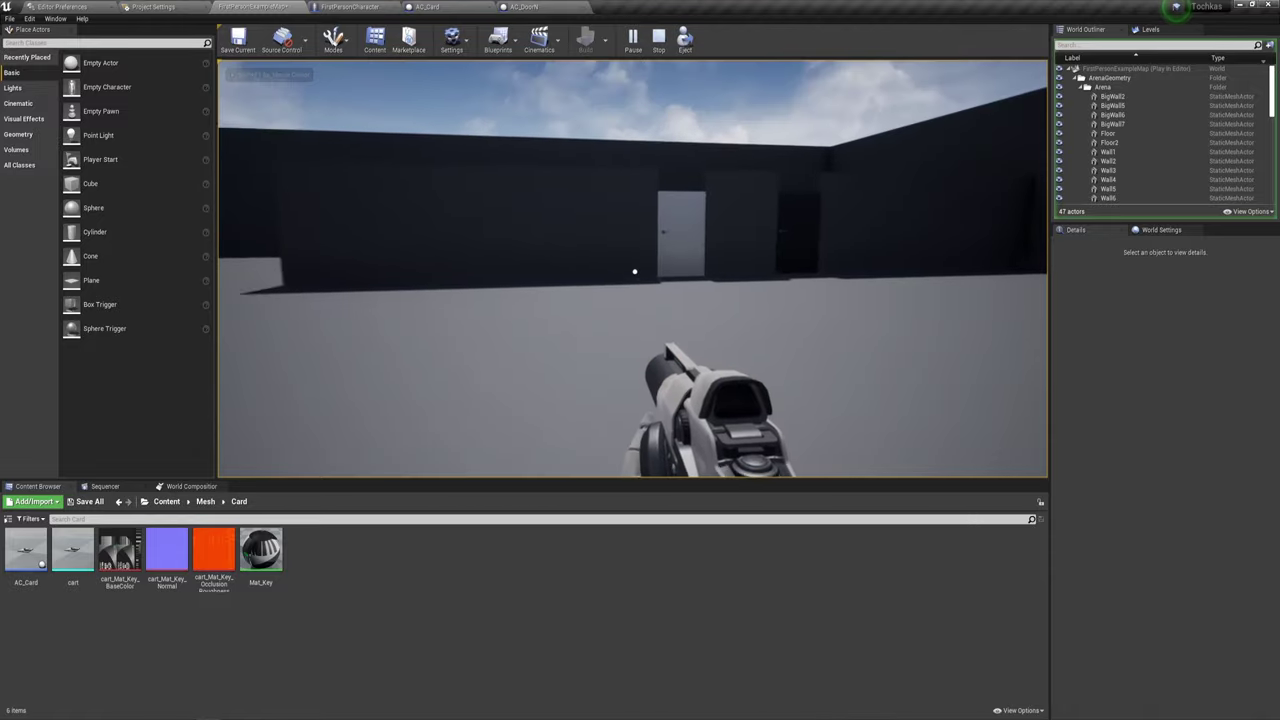
pyautogui.press('w')
pyautogui.press('w')
pyautogui.press('e')
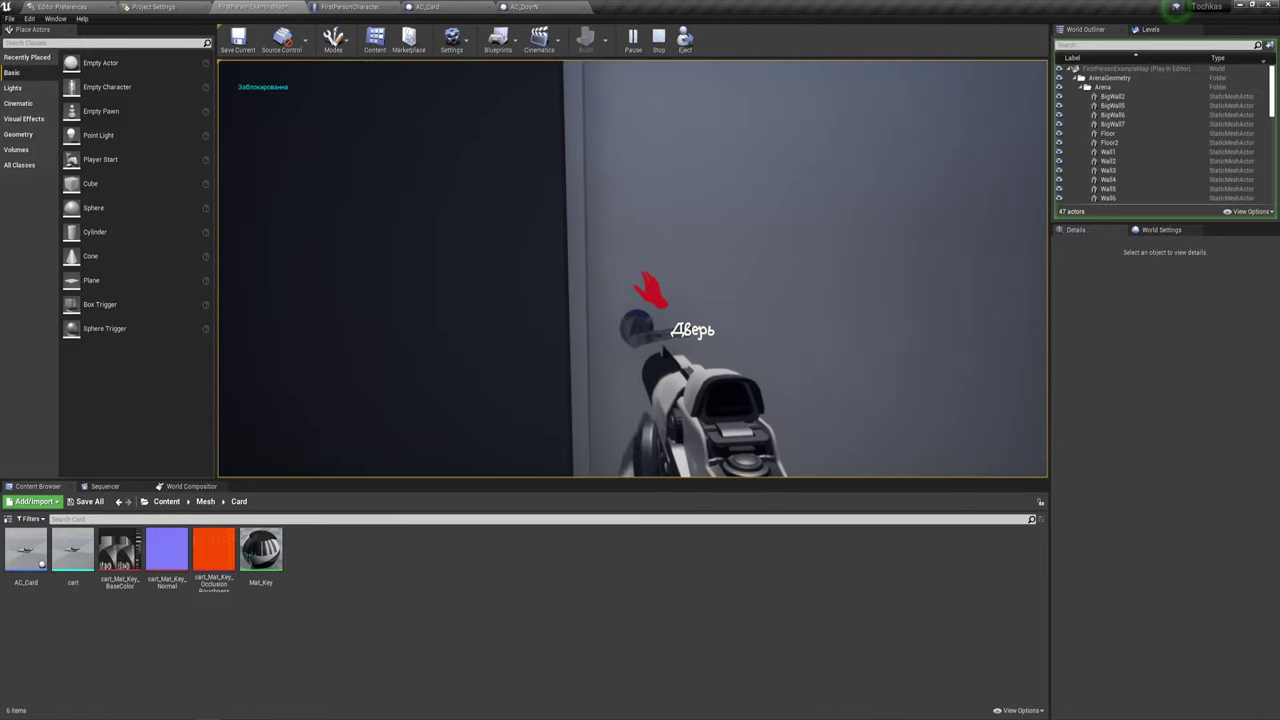
pyautogui.press('e')
pyautogui.press('e')
pyautogui.press('e')
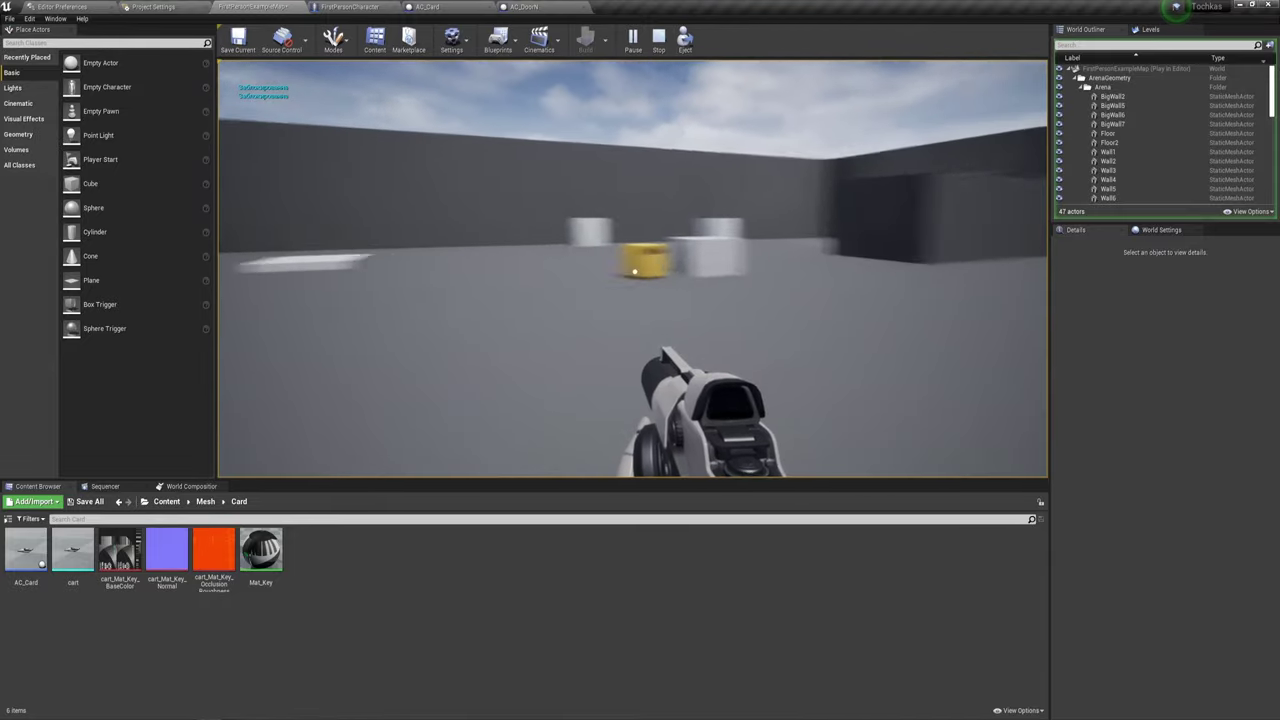
# Collect the key cards from the yellow box.
pyautogui.press('w')
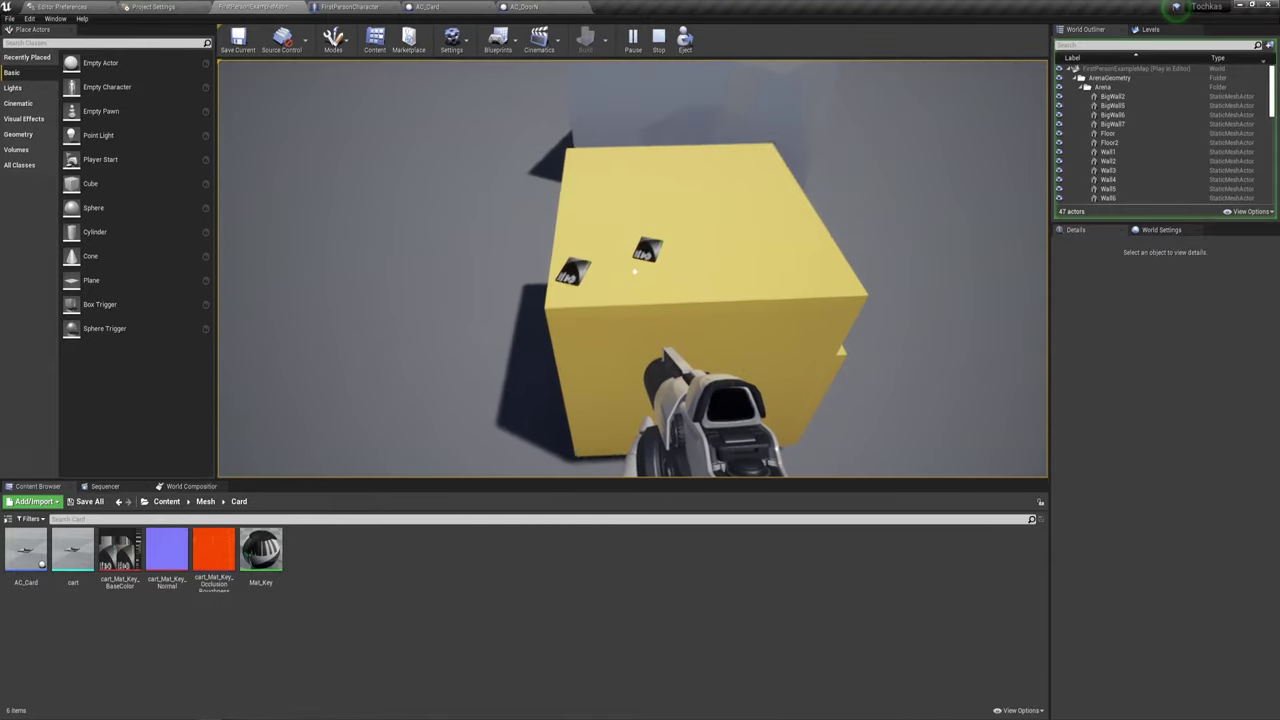
pyautogui.press('e')
pyautogui.press('w')
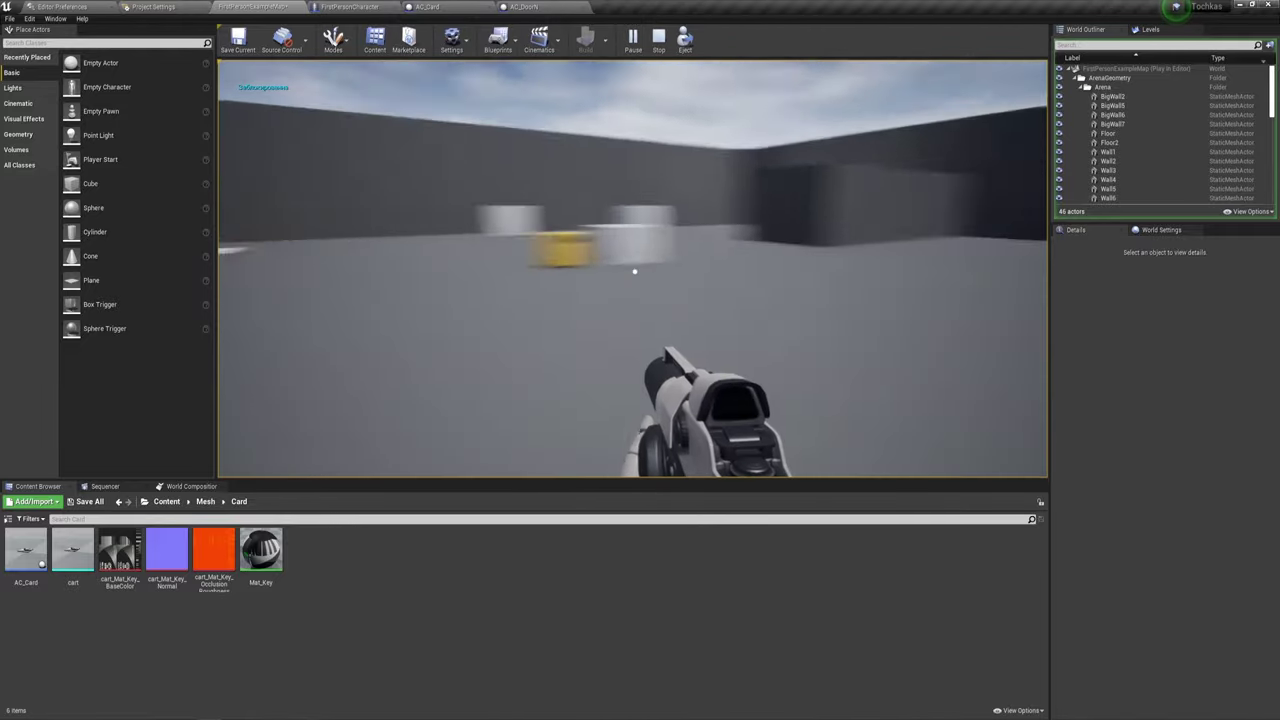
pyautogui.press('w')
pyautogui.press('w')
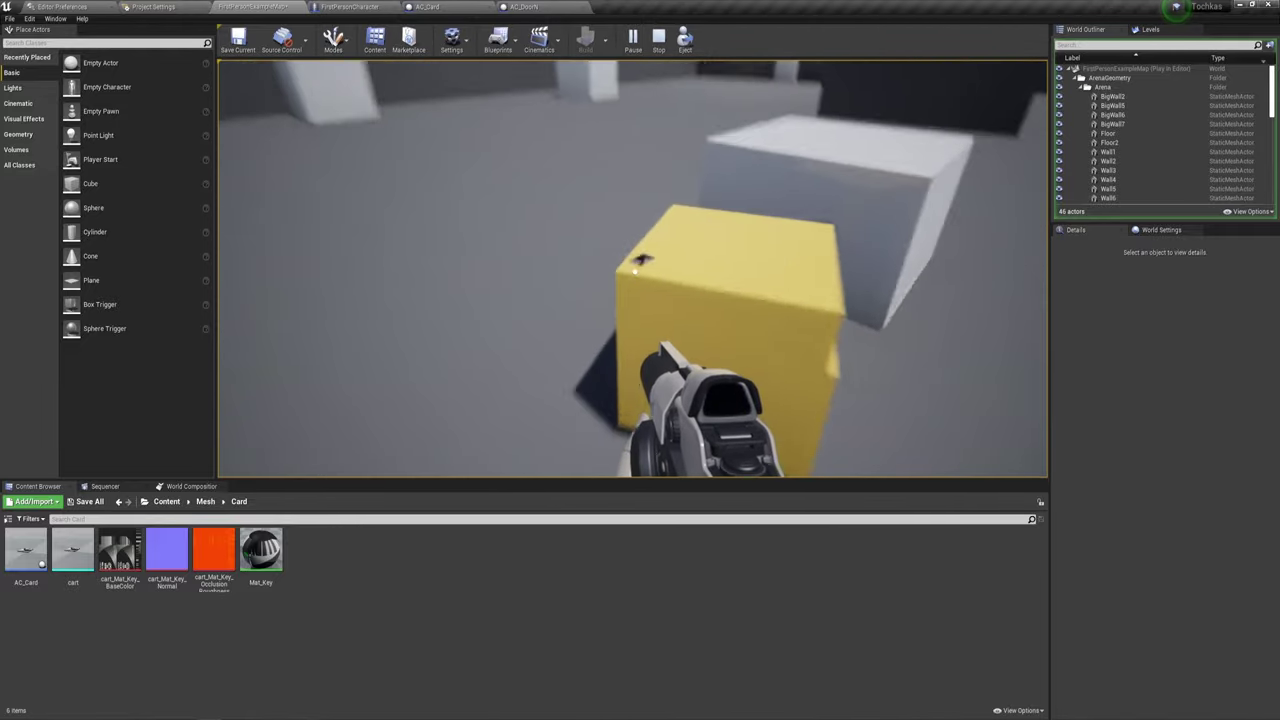
pyautogui.press('e')
pyautogui.press('w')
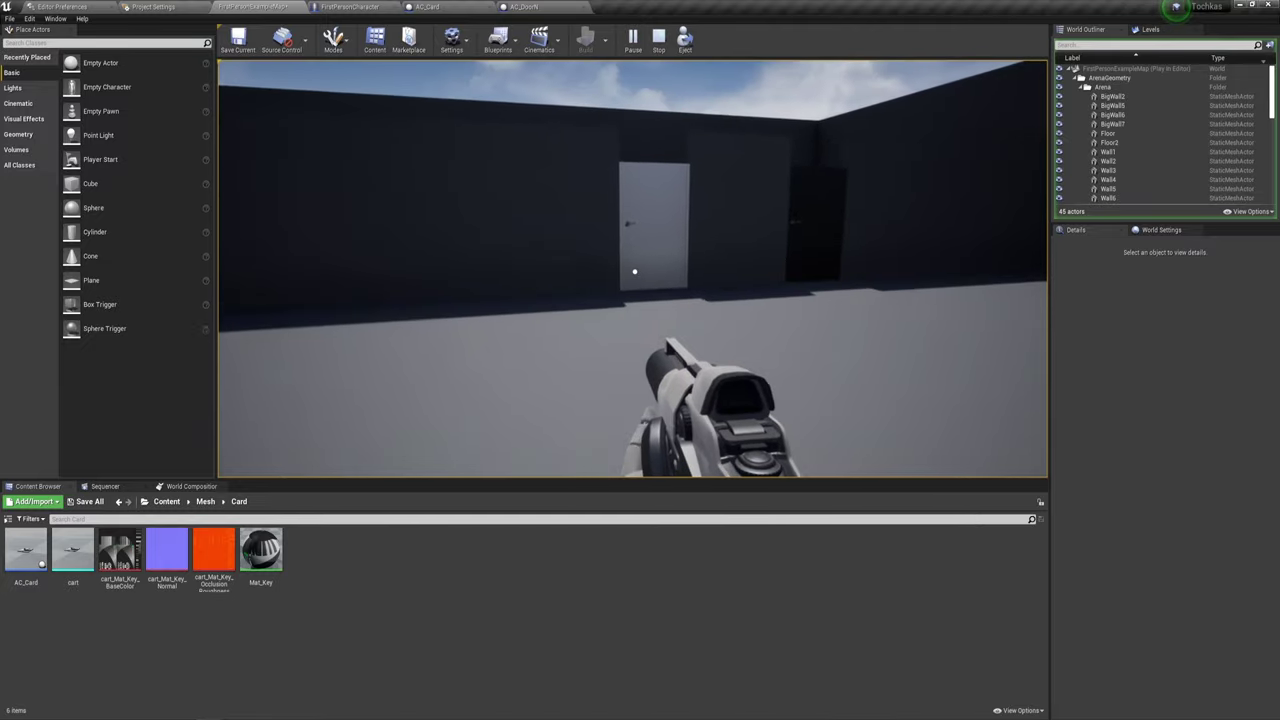
# Open the door with the matching card, walk through, then close it again.
pyautogui.press('e')
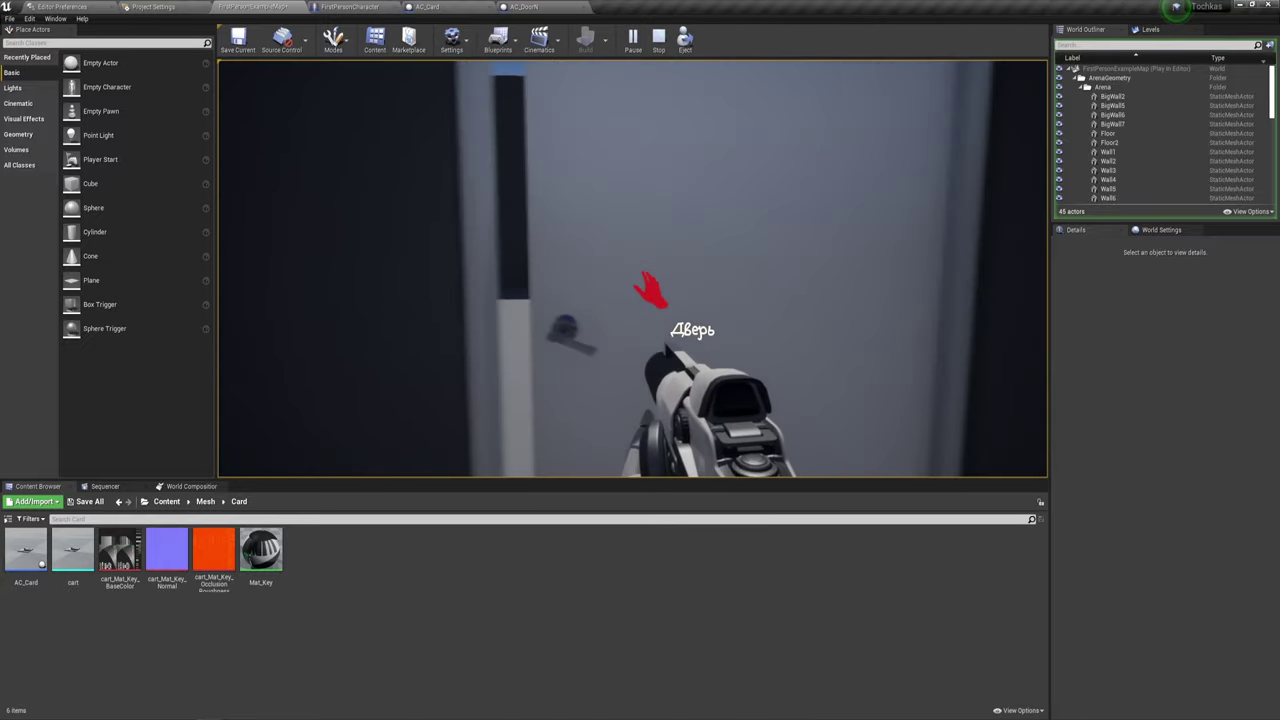
pyautogui.press('s')
pyautogui.press('w')
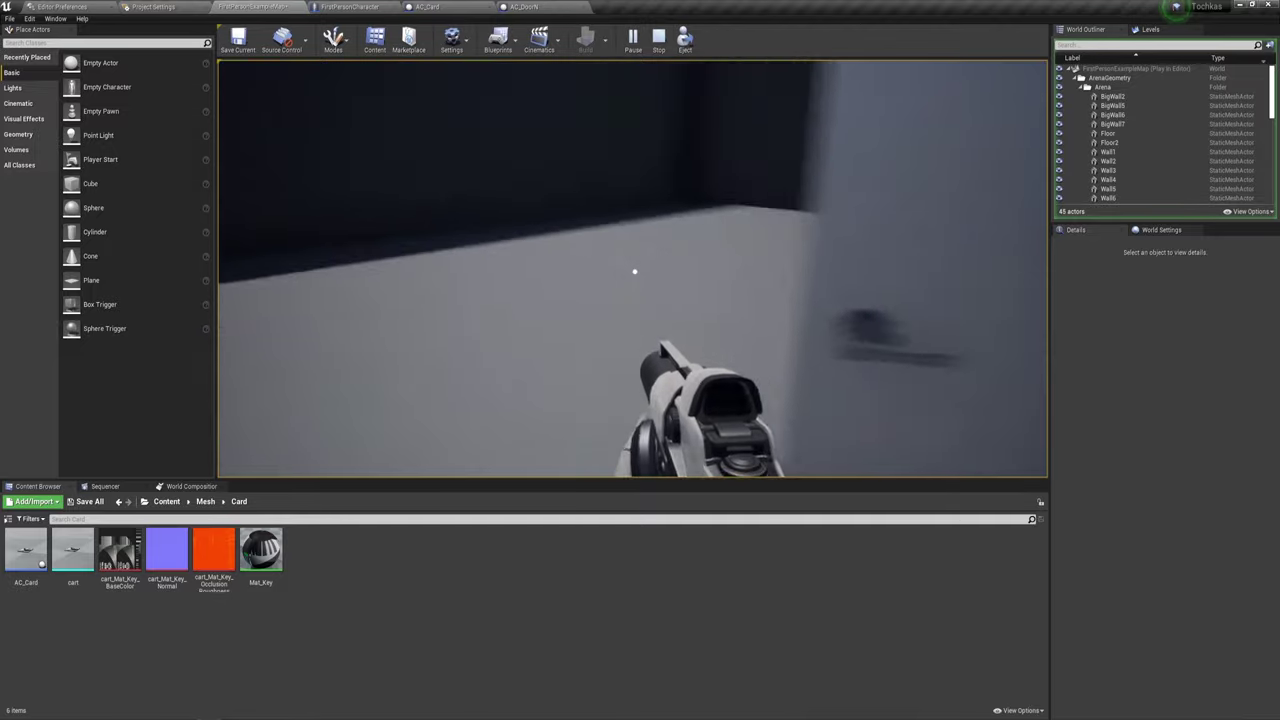
pyautogui.press('e')
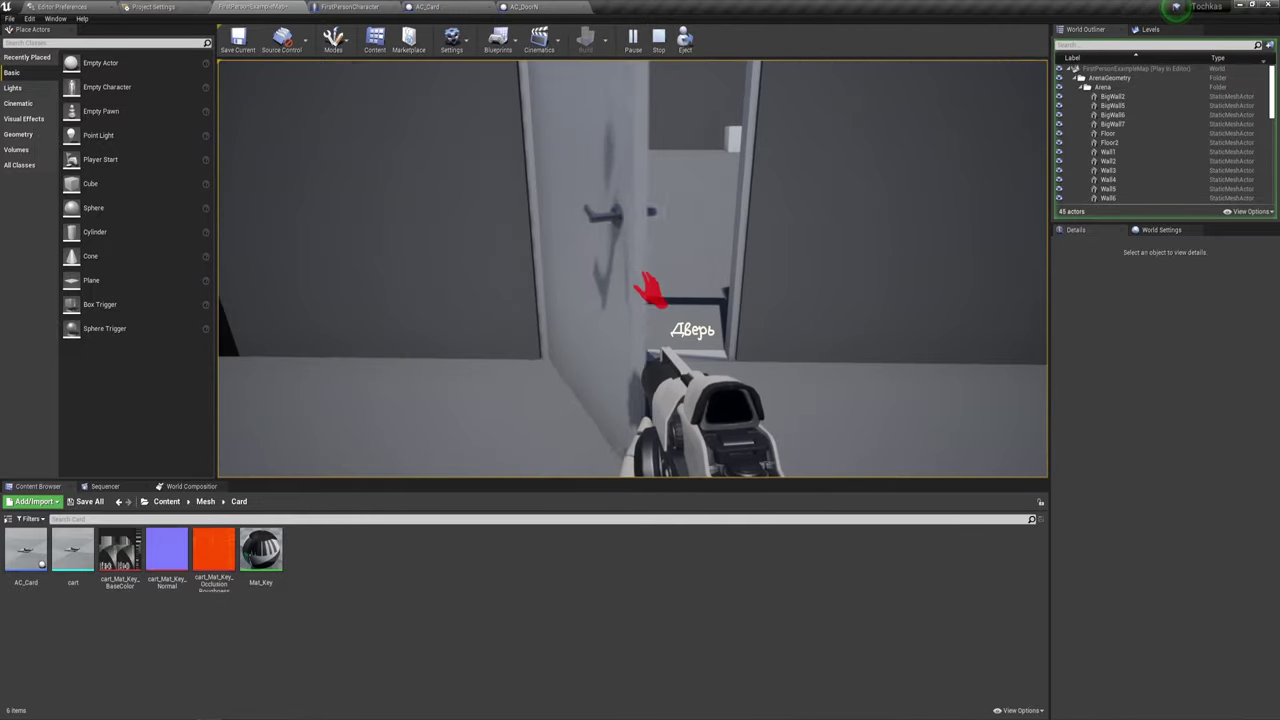
pyautogui.press('s')
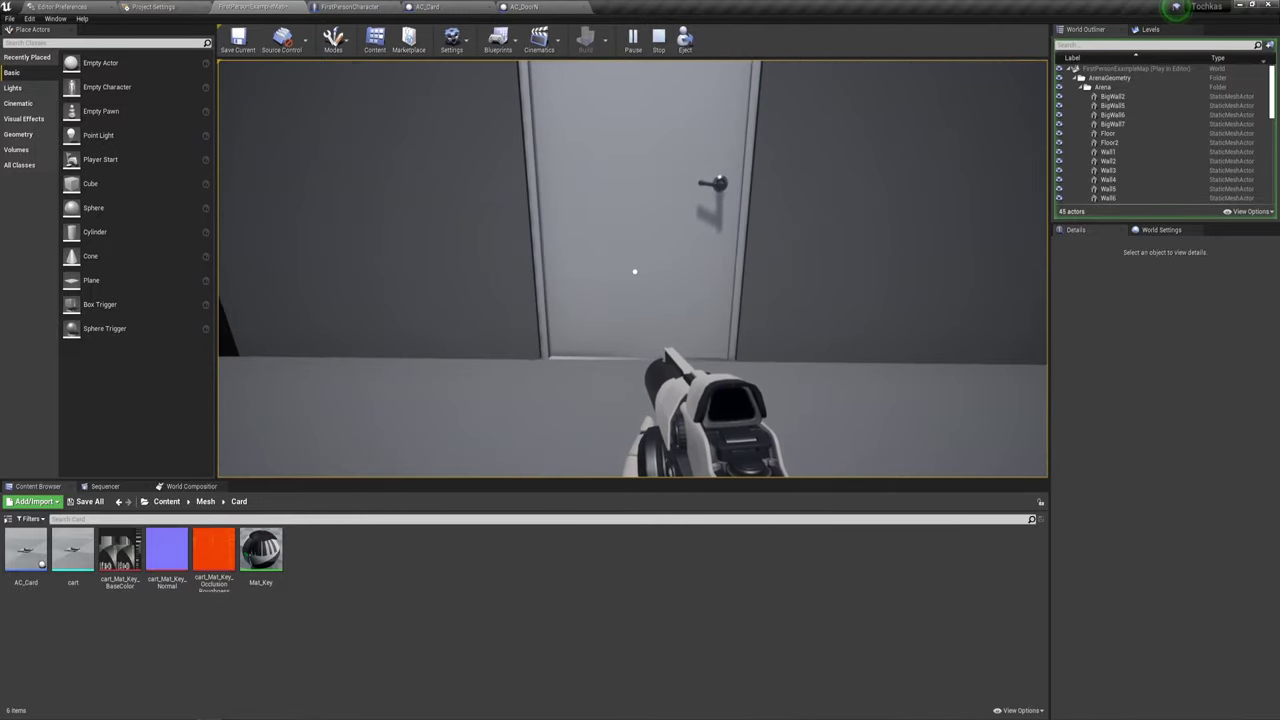
pyautogui.moveTo(634, 271)
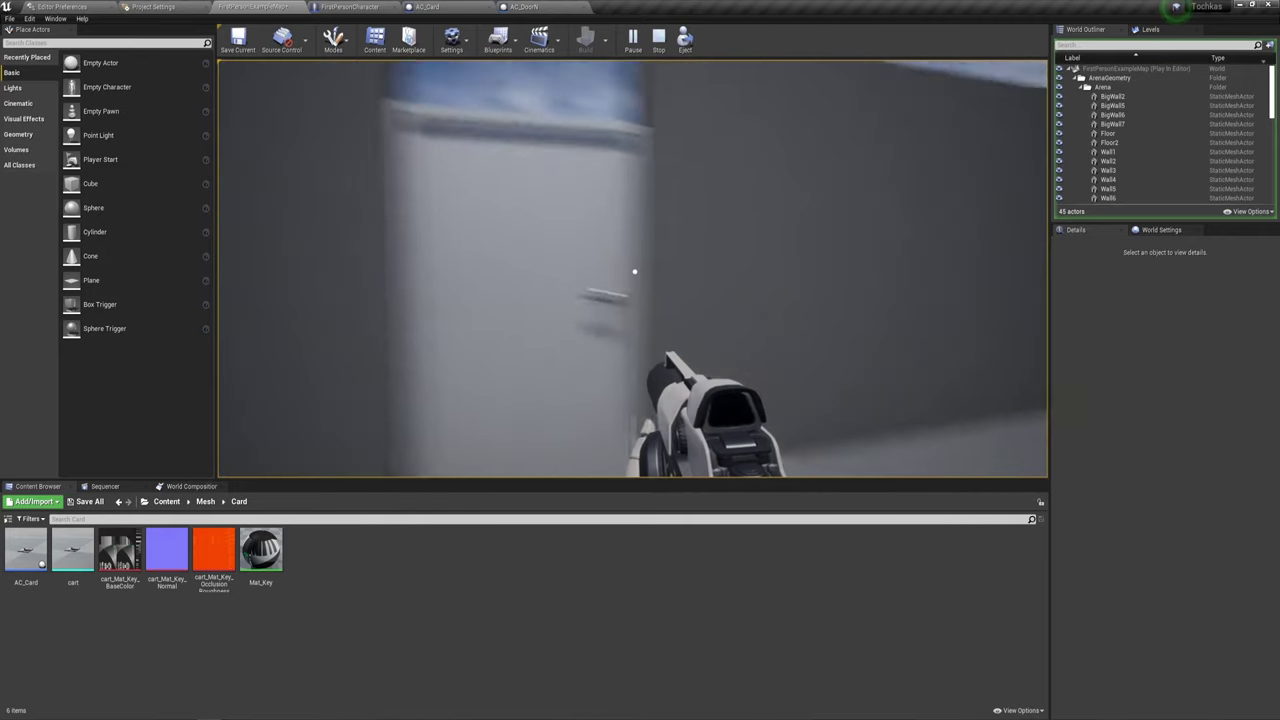